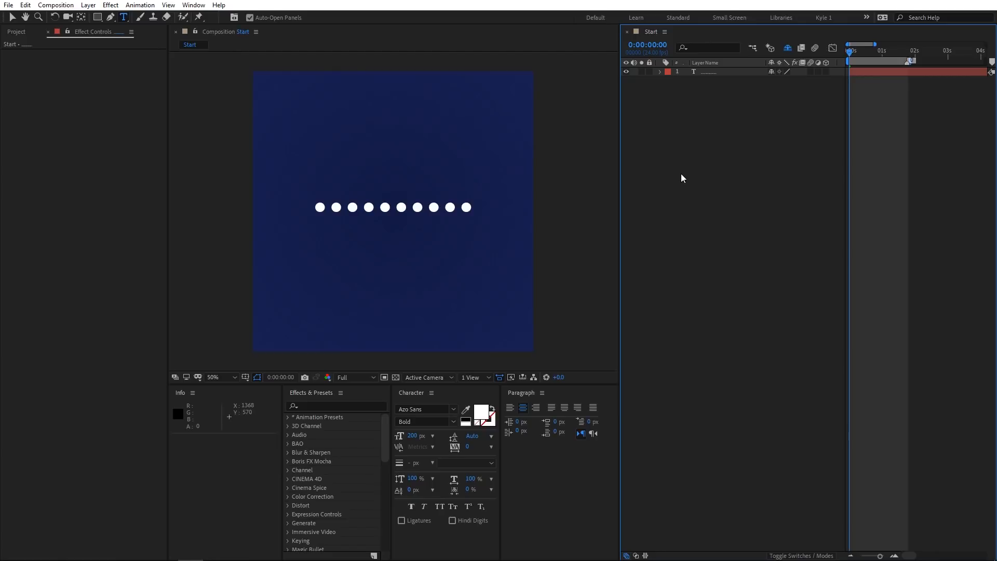
- Replace the text layer's row of dots with a single period
left_click(721, 72)
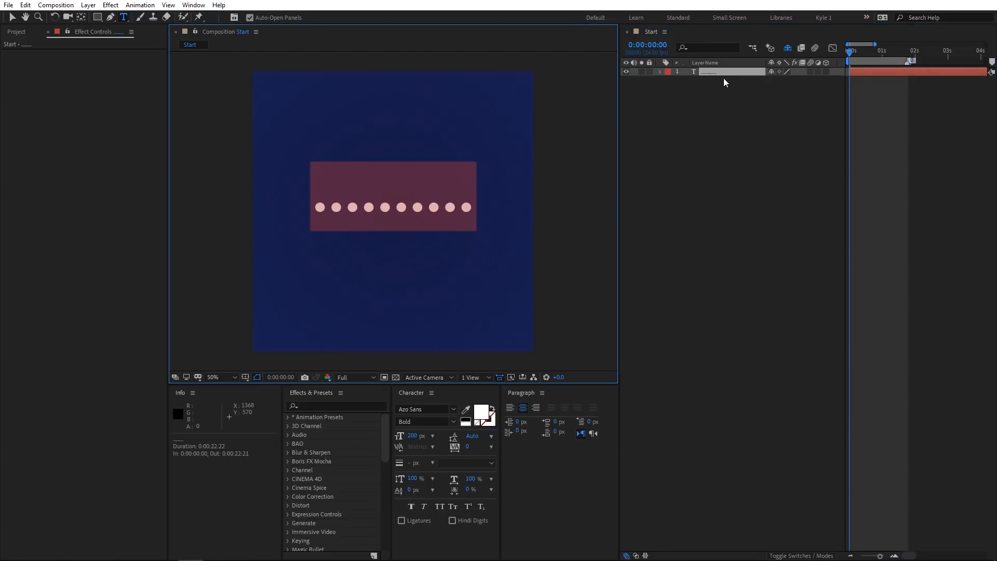
type(".")
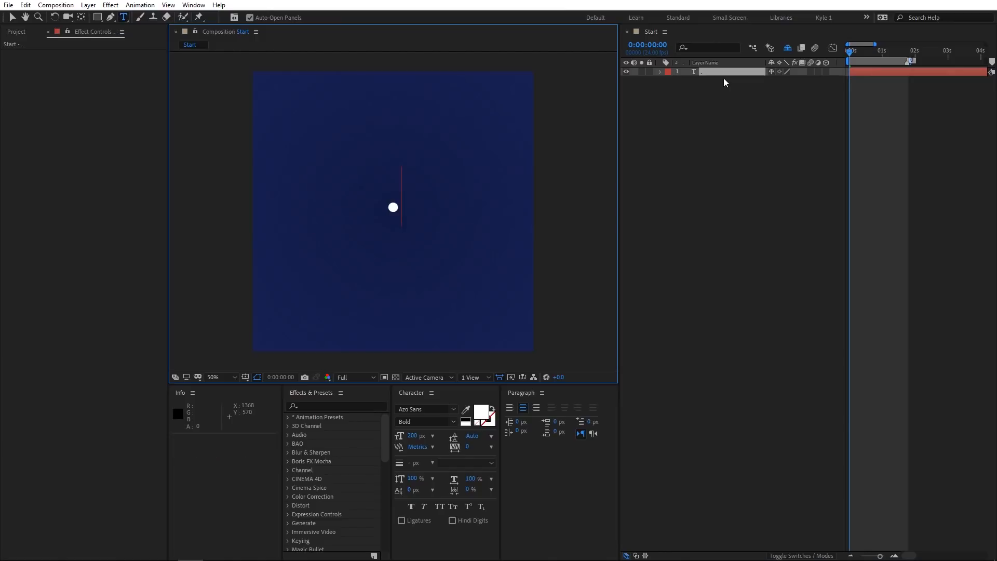
left_click(724, 79)
- Add the expression text.sourceText.repeat(10) to the text layer's Source Text property
key("u")
key("u")
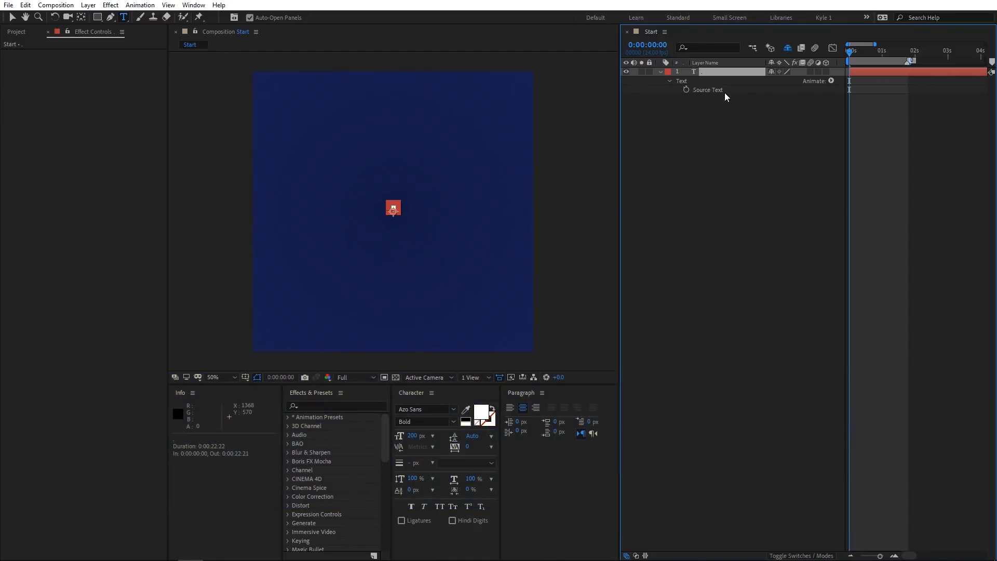
left_click(696, 95)
left_click(686, 91, "alt")
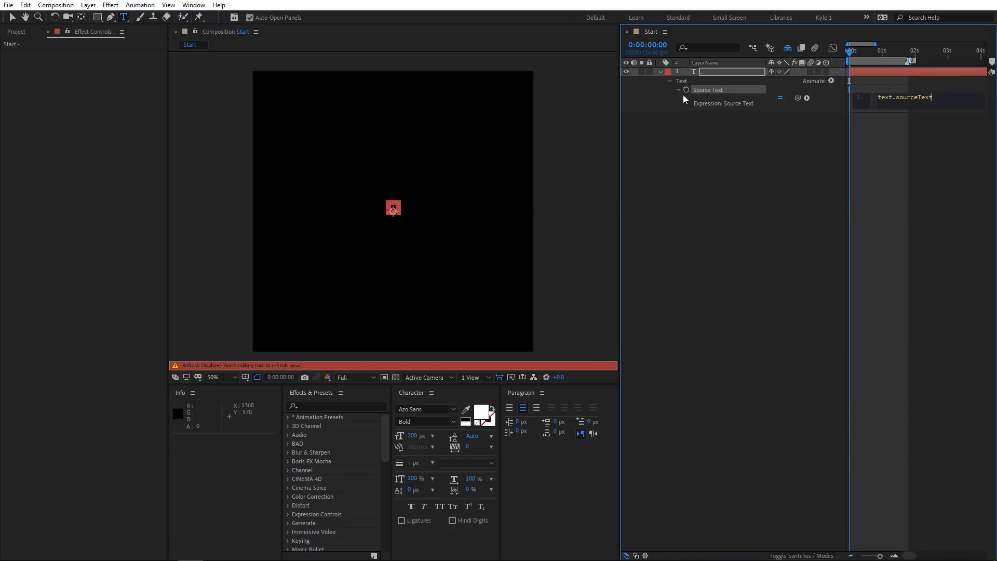
type(".")
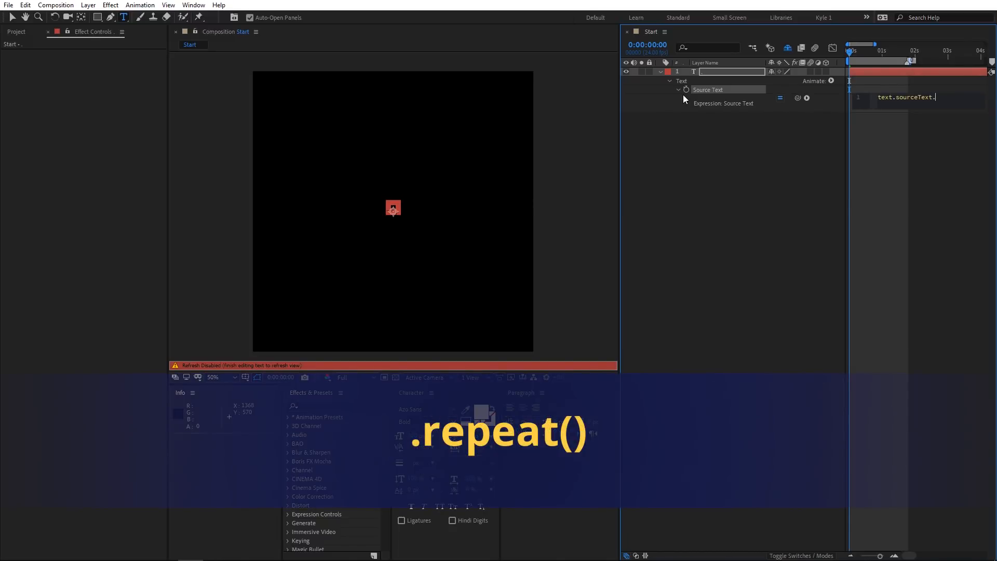
type("repeat")
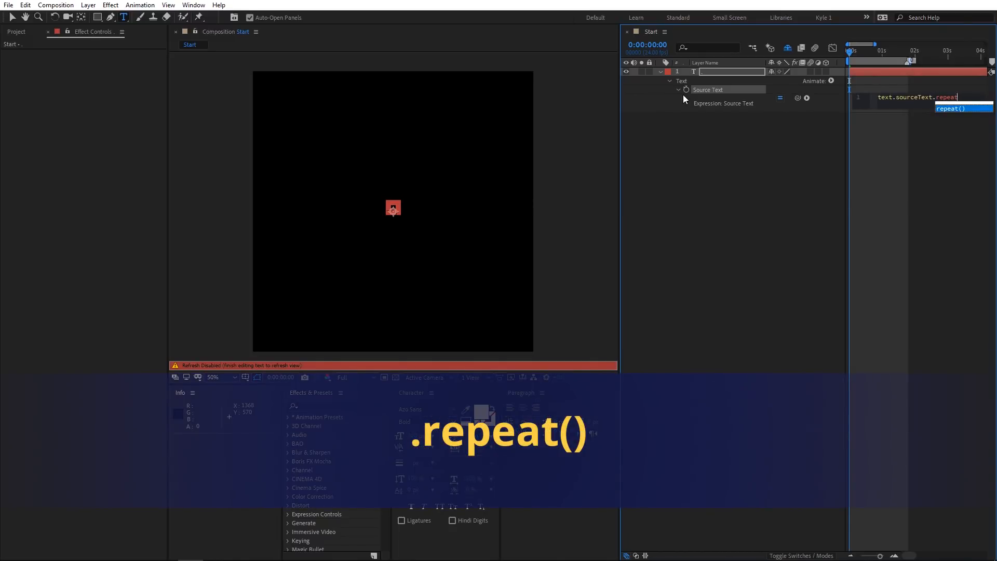
key("Return")
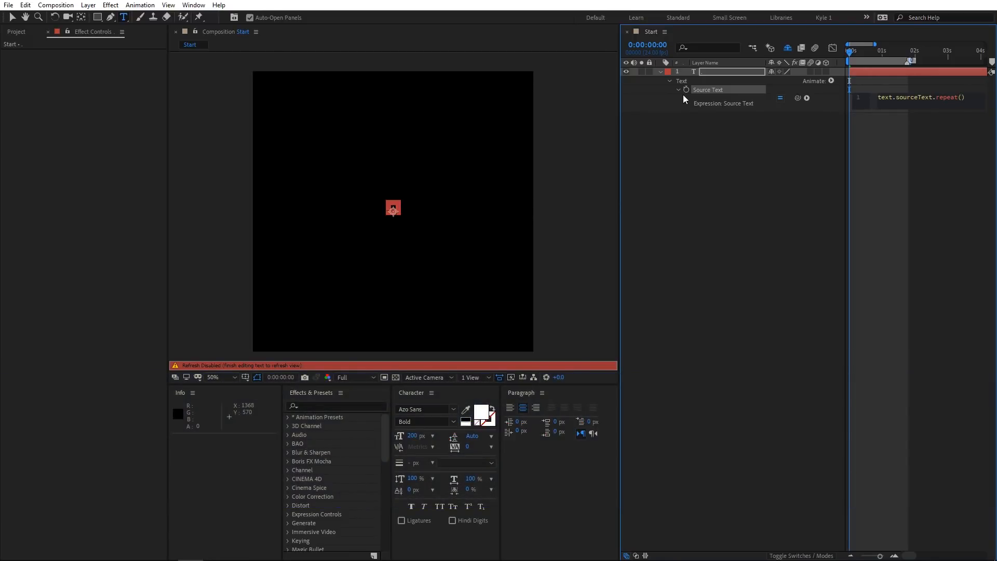
type("10")
key("KP_Enter")
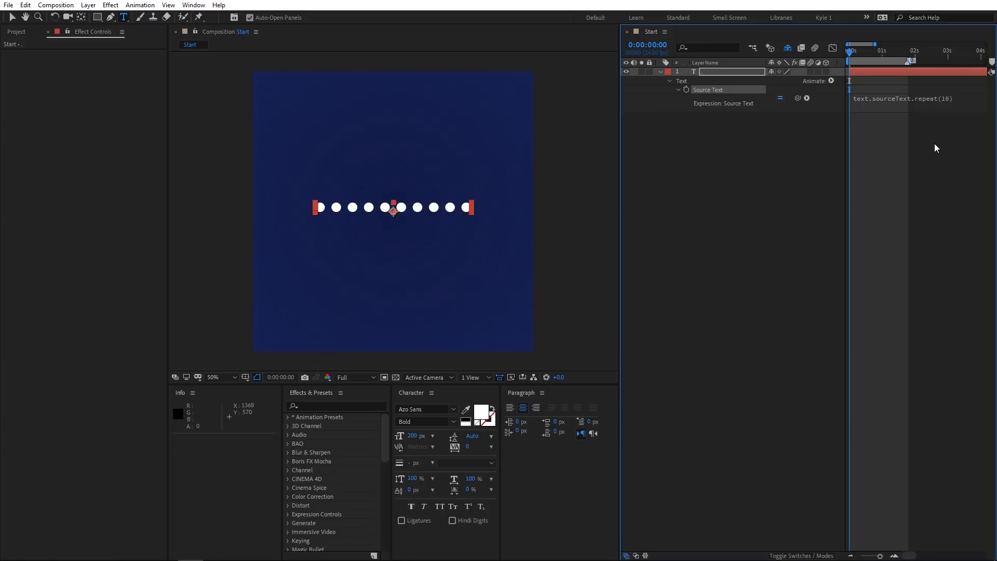
- Change the repeat count in the Source Text expression to 100
left_click(951, 97)
left_click(965, 98)
type("0")
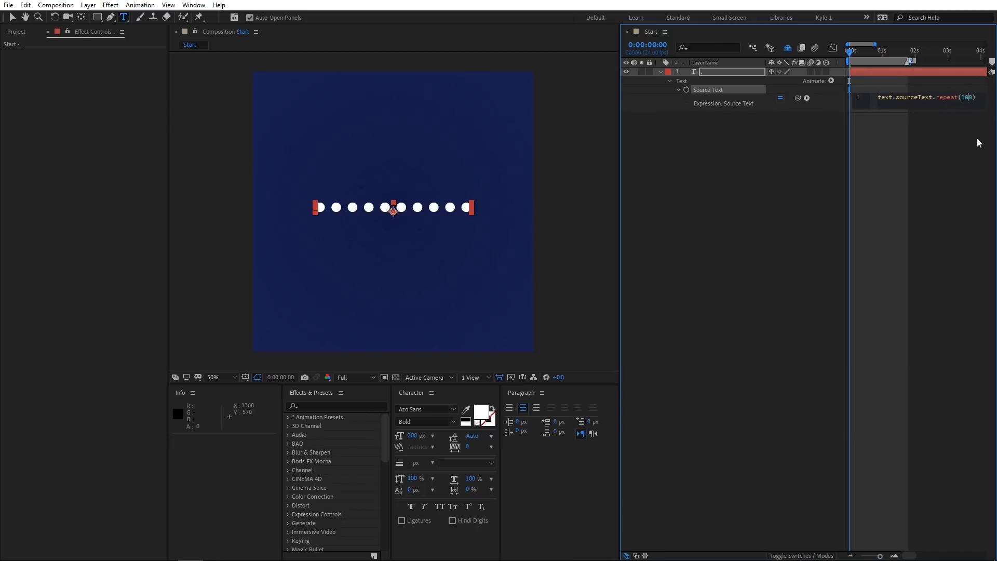
key("KP_Enter")
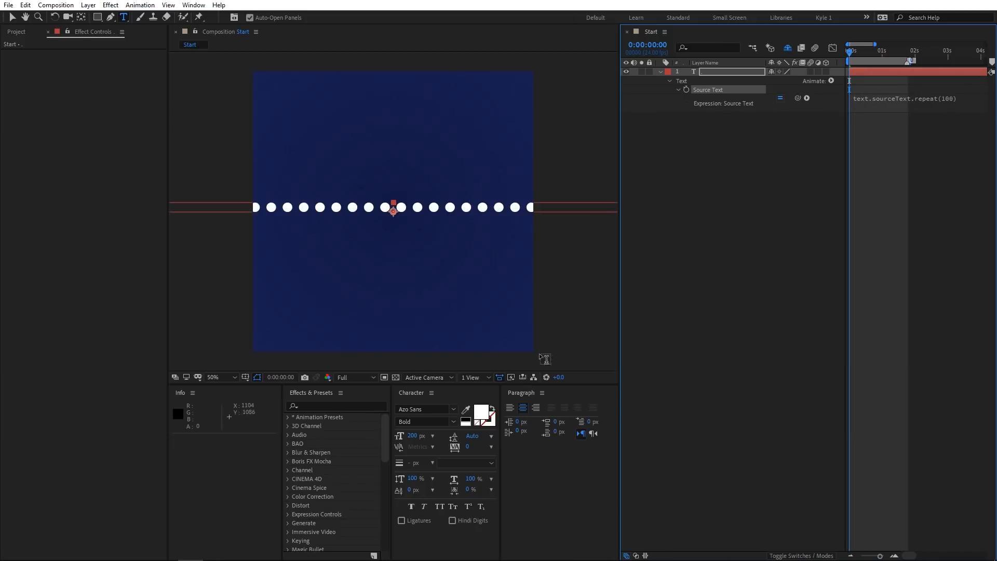
- Set the text layer's character tracking to -275 and deselect the layer
left_click(468, 447)
type("-275")
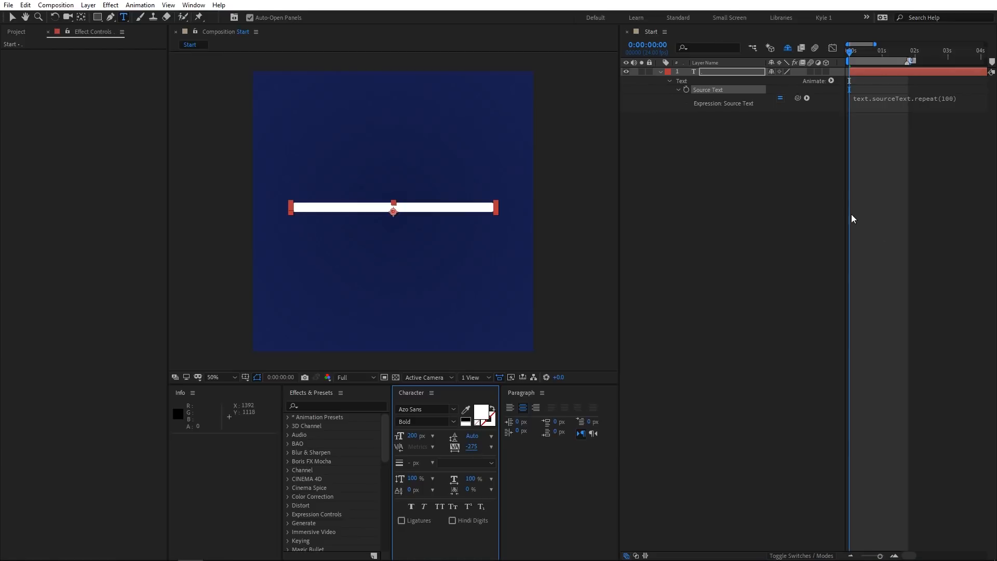
left_click(836, 207)
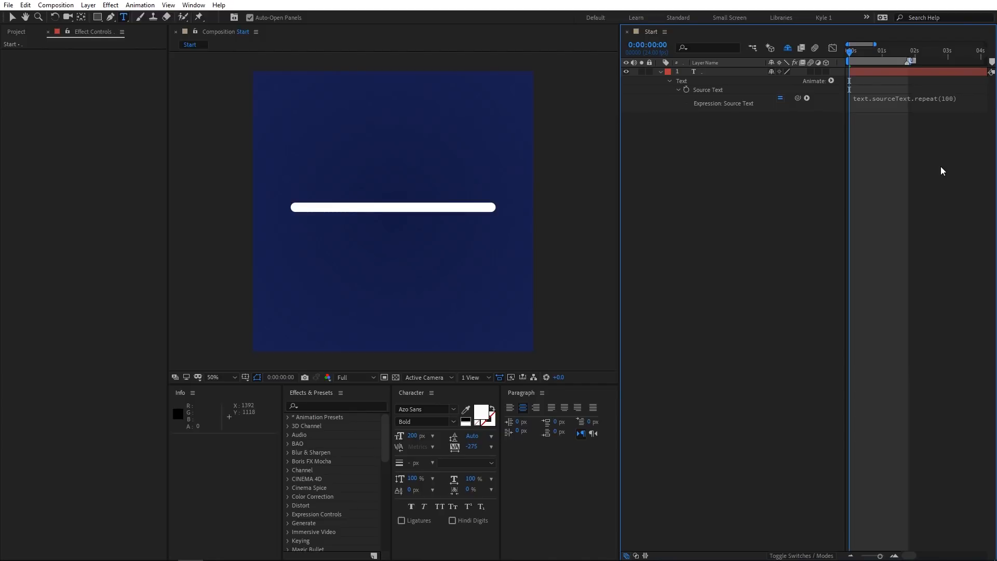
- Add a Slider Control effect to the text layer and set its slider value to 100
right_click(740, 72)
mouse_move(790, 236)
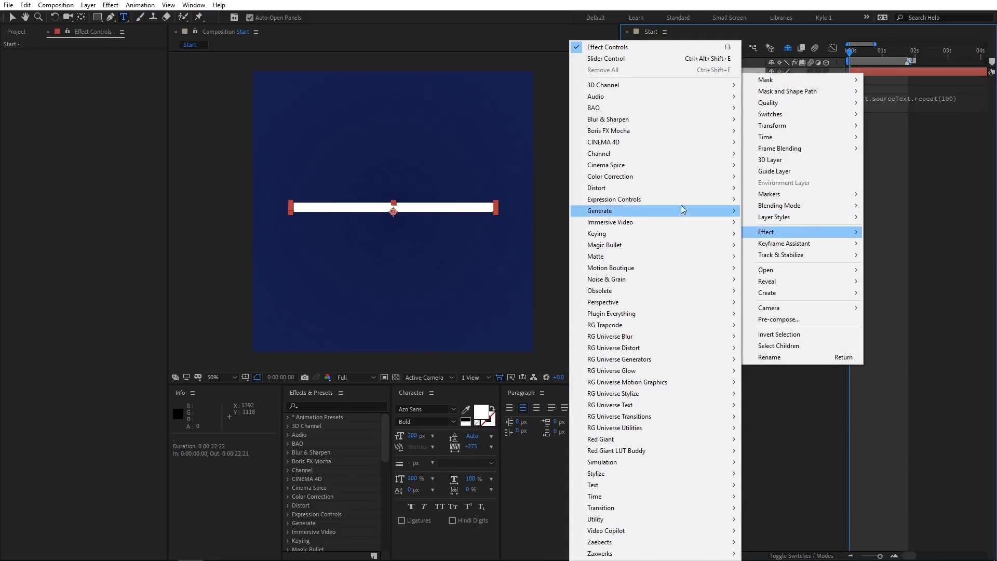
mouse_move(681, 201)
left_click(793, 267)
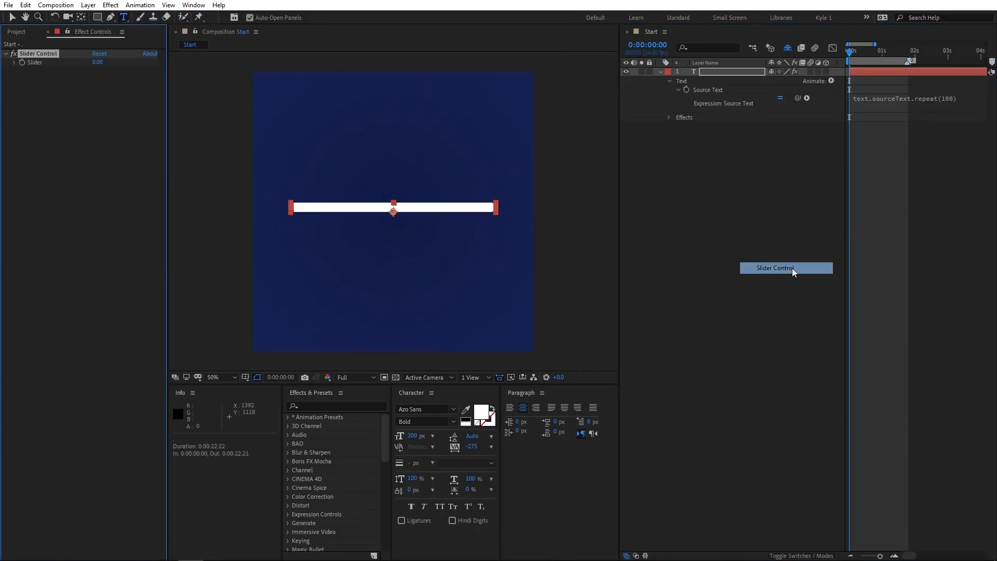
left_click(670, 118)
left_click(677, 127)
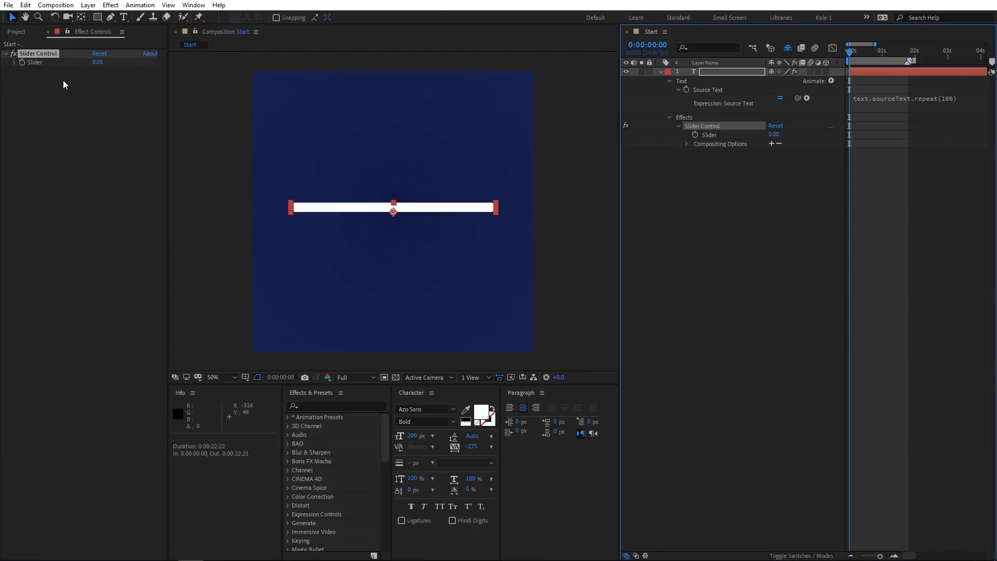
left_click(773, 135)
type("100")
key("Return")
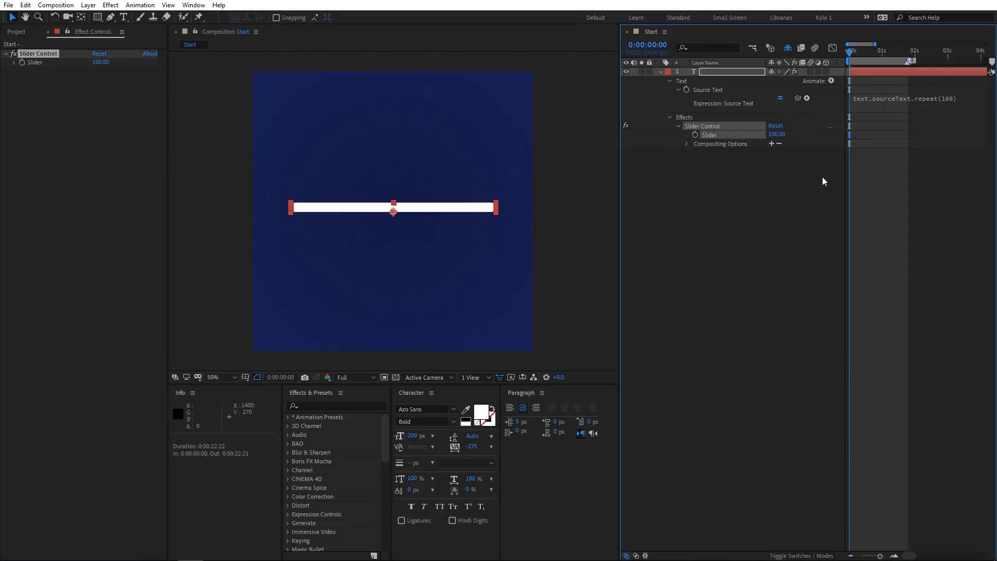
- Link the repeat count in the Source Text expression to the Slider Control's slider, testing it at 120 before undoing the test
left_click(954, 99)
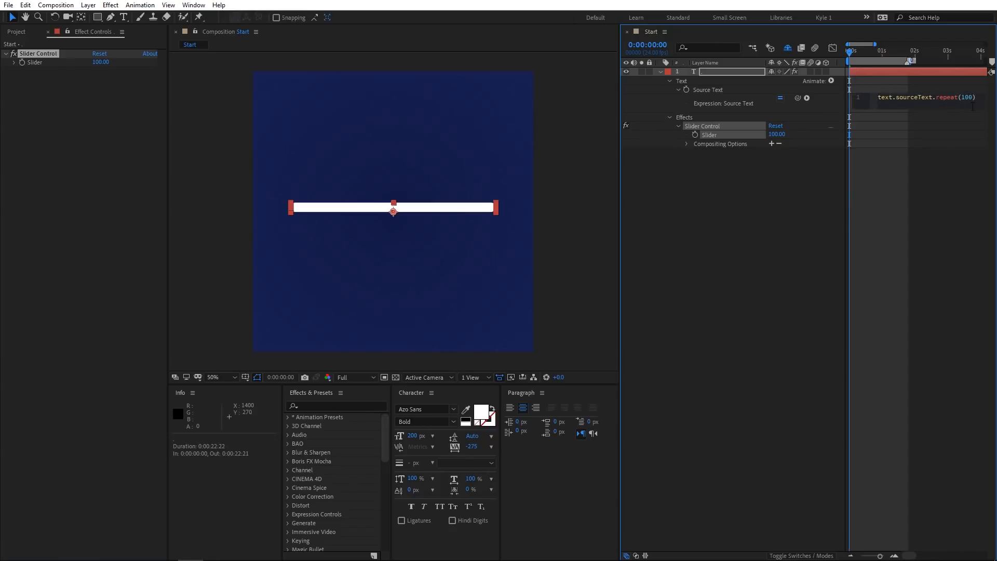
double_click(972, 104)
left_click_drag(798, 98, 740, 137)
left_click(751, 189)
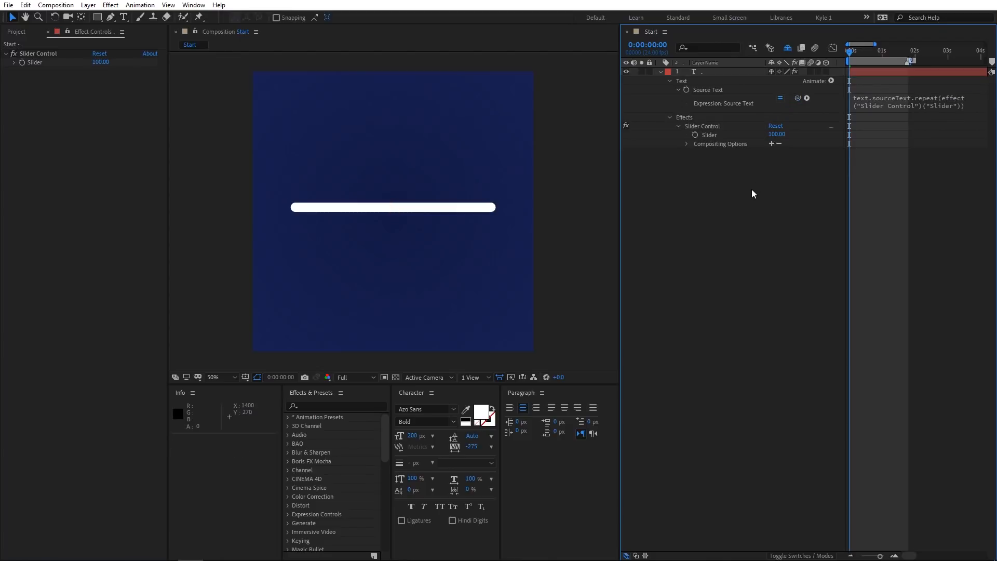
mouse_move(775, 134)
left_mouse_down()
mouse_move(748, 137)
mouse_move(792, 141)
left_mouse_up()
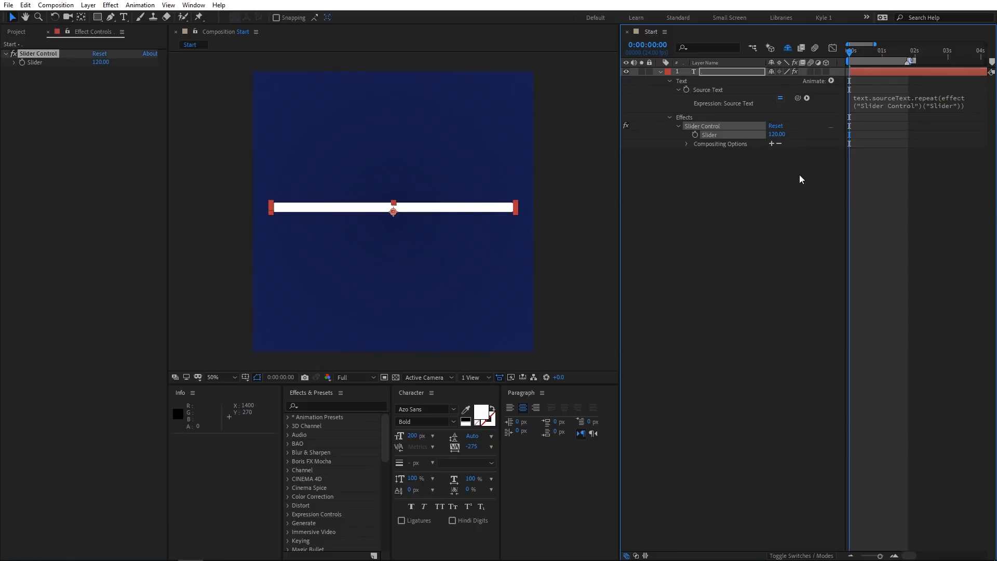
key("ctrl+z")
- Rename the Slider Control effect as Length and try out its slider
left_click(721, 126)
key("Return")
type("Length")
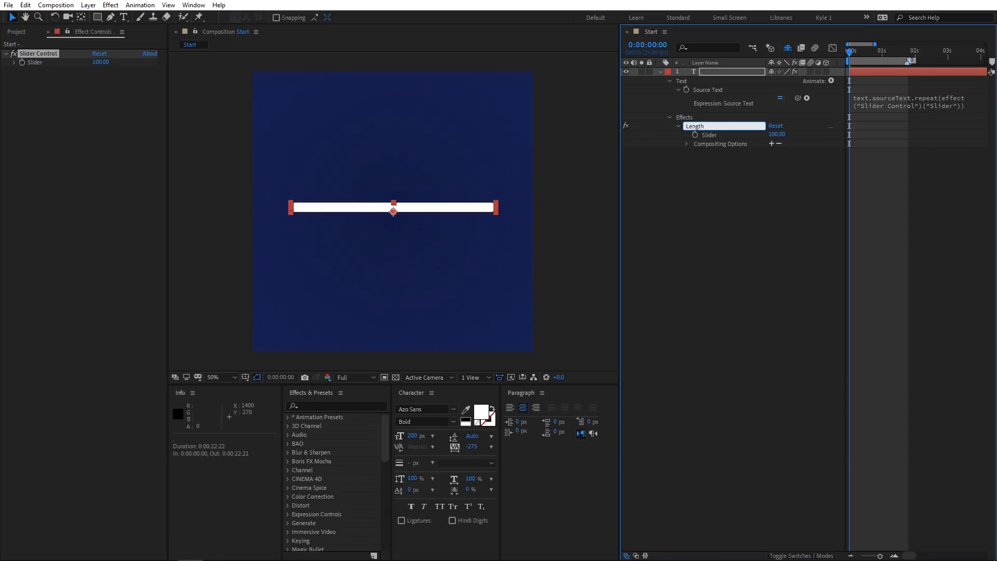
left_click(719, 169)
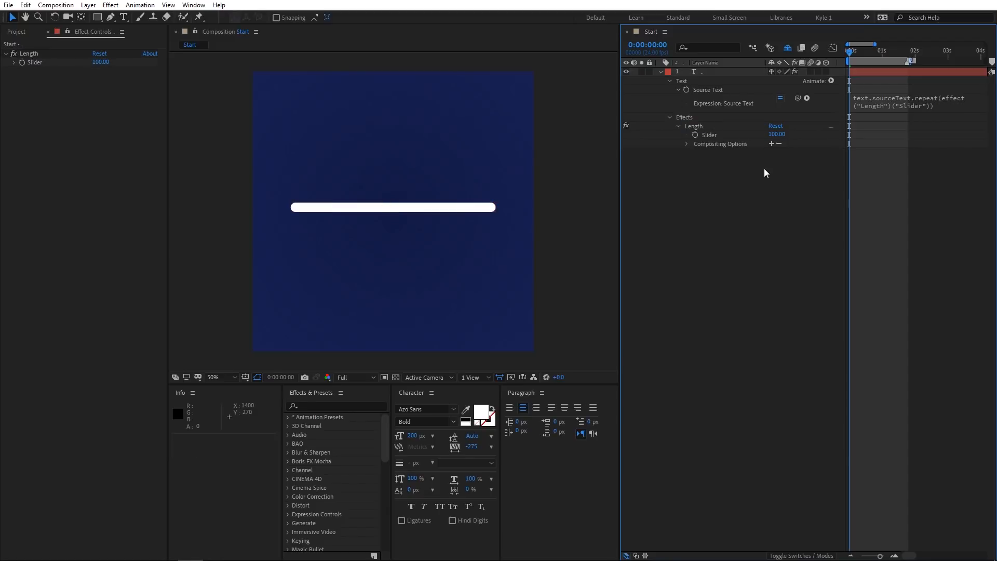
mouse_move(776, 134)
left_mouse_down()
mouse_move(736, 139)
mouse_move(771, 136)
left_mouse_up()
left_click(773, 223)
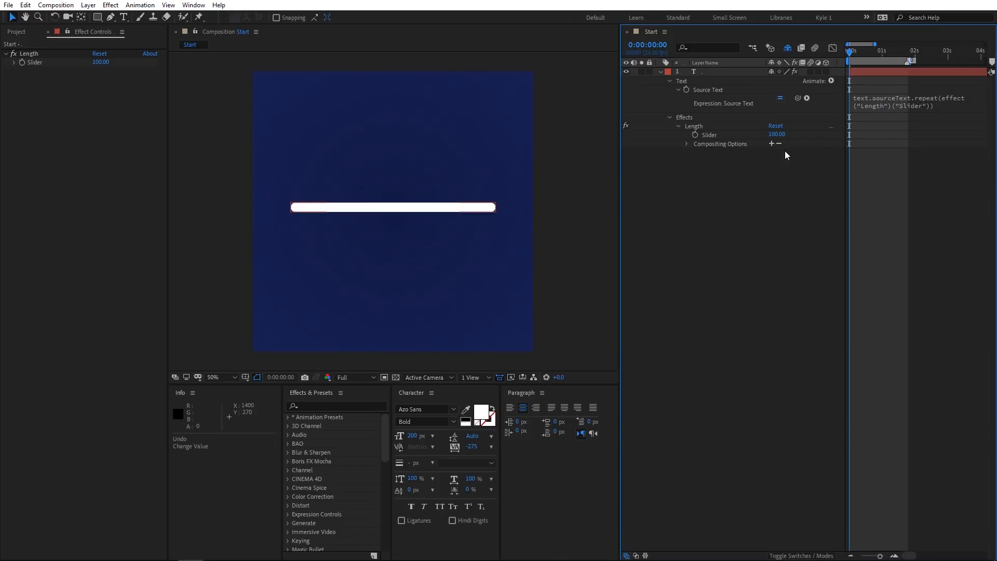
- Duplicate the Start composition in the project and name the copy Length Rig
left_click(16, 32)
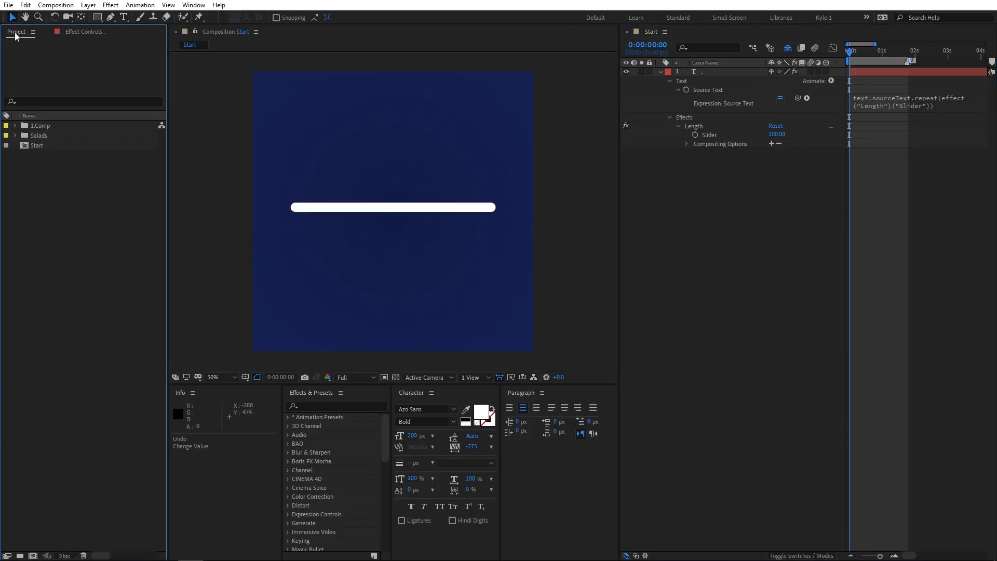
left_click(38, 145)
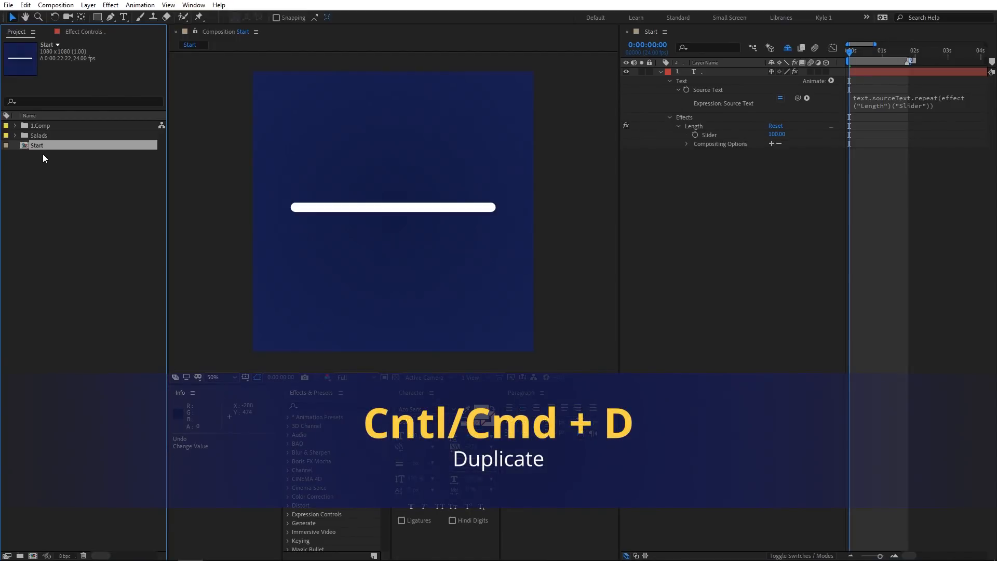
key("ctrl+d")
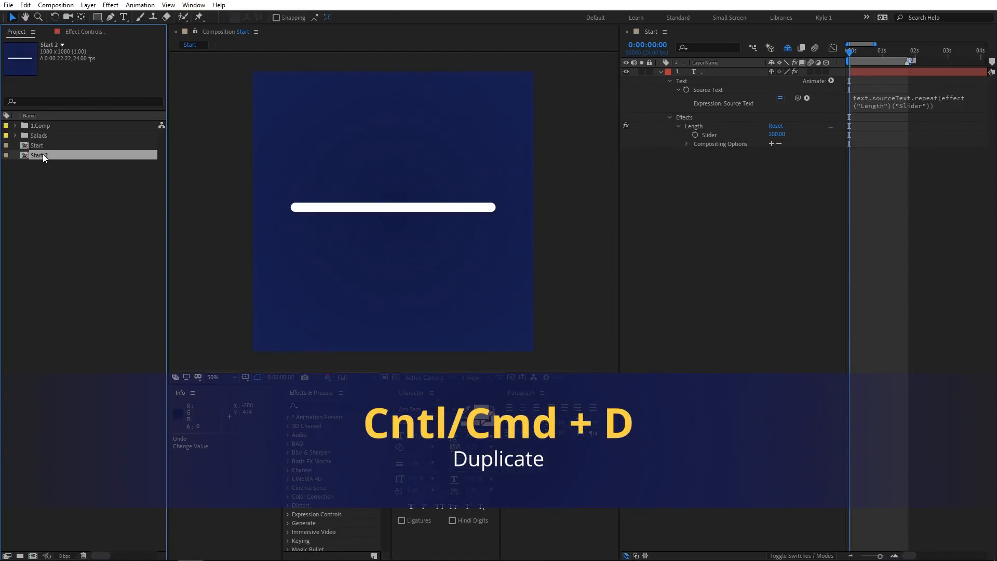
key("Return")
type("Length ")
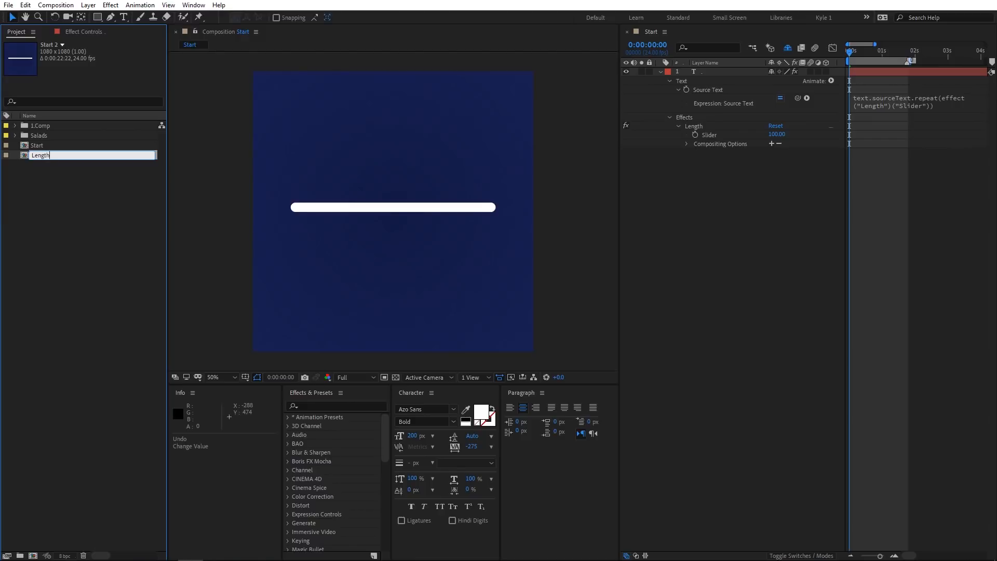
type("Rig")
key("Return")
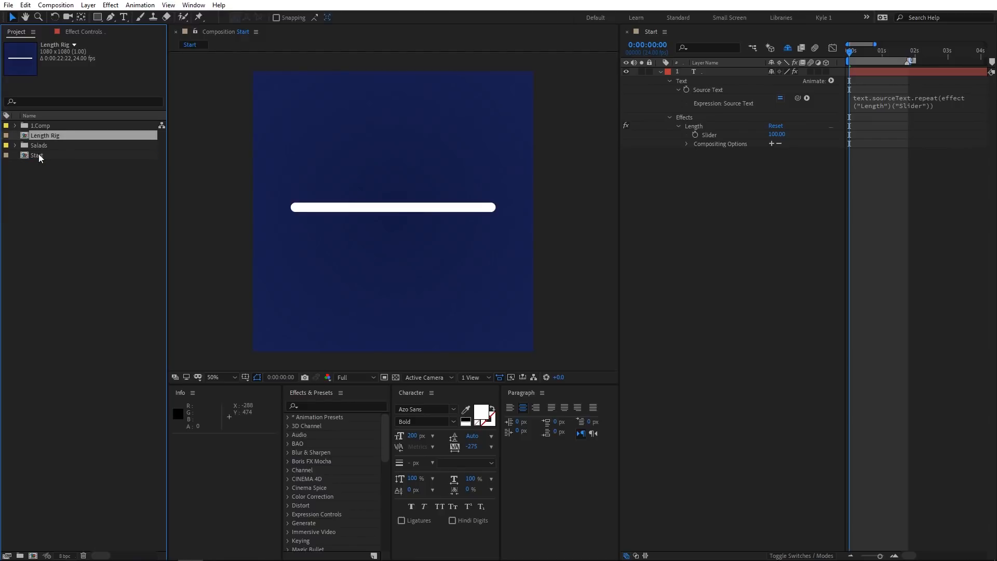
- Select the text layer's Text and Effects property groups together and bring up the animation commands
left_click(714, 71)
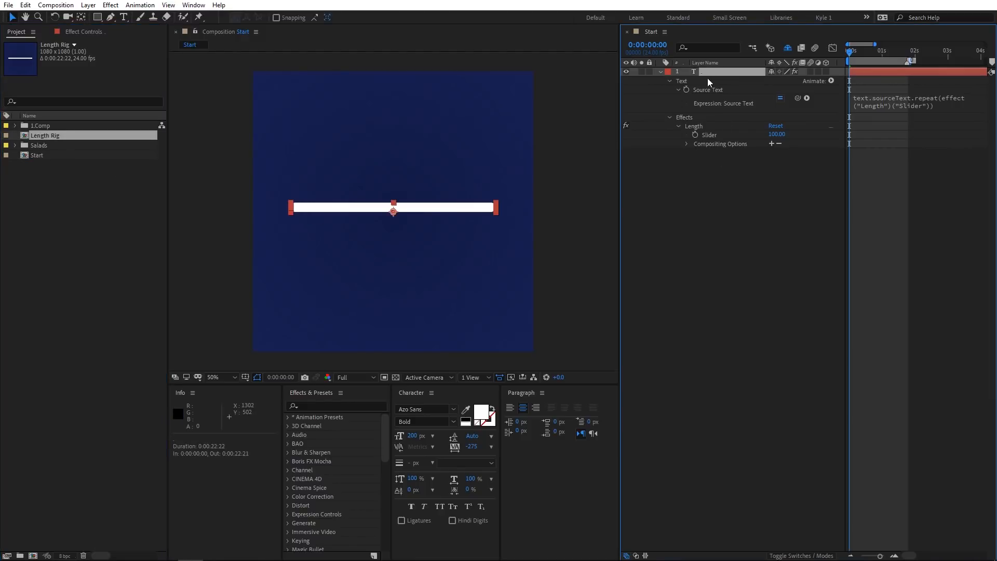
left_click(683, 81)
left_click(685, 118, "ctrl")
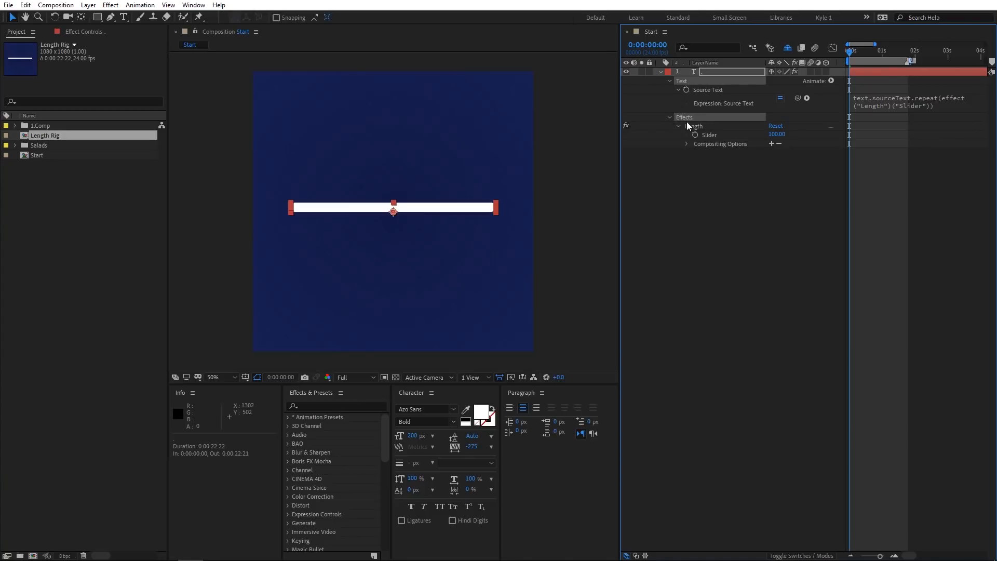
left_click(141, 5)
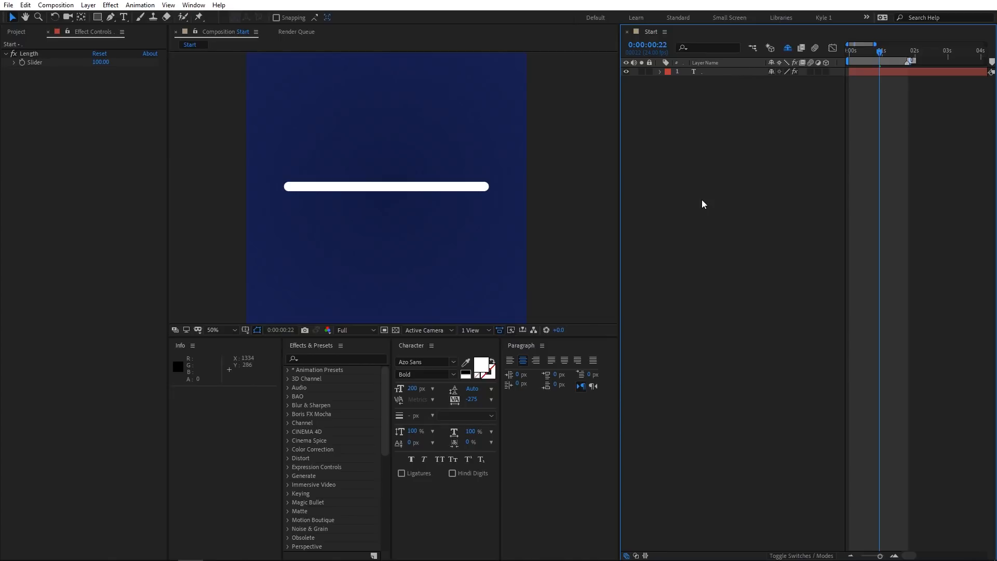
- Draw a two-point S-shaped open mask path on the text layer with the Pen tool, running vertically across the white line
left_click(720, 72)
key("g")
left_click_drag(394, 112, 350, 175)
left_click_drag(398, 244, 352, 309)
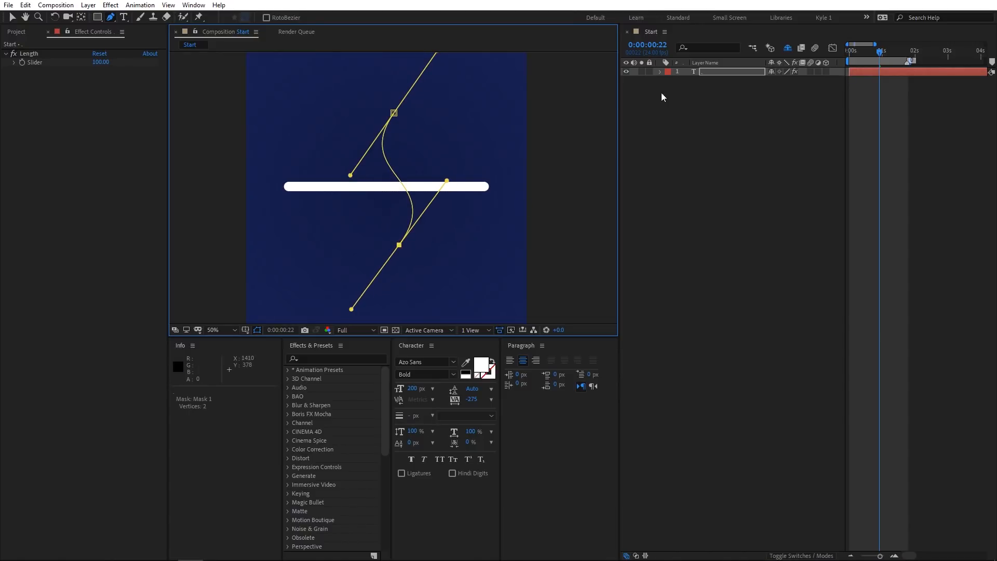
- Expand all properties of the text layer and set its text path to Mask 1
left_click(660, 72, "ctrl")
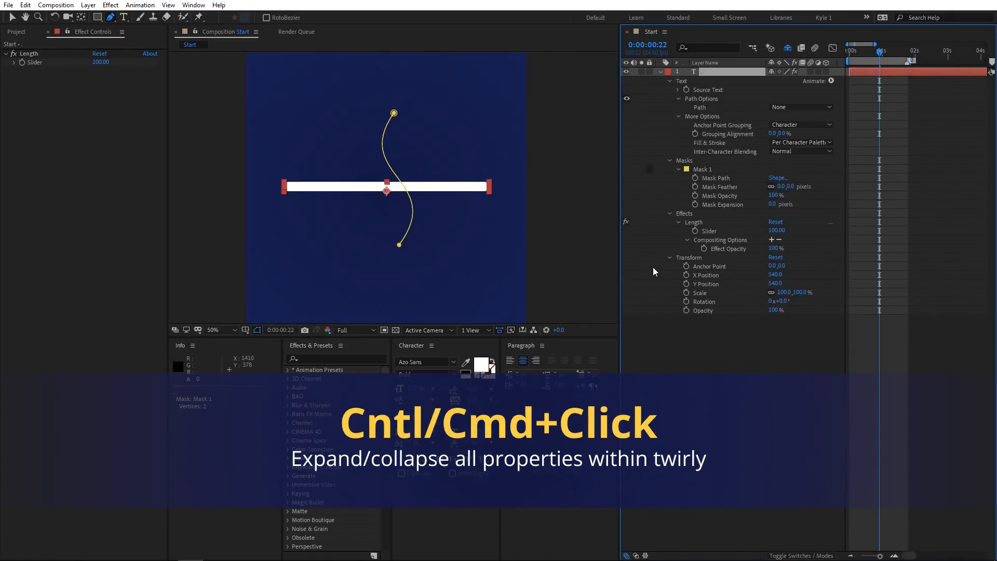
left_click(726, 108)
left_click(792, 108)
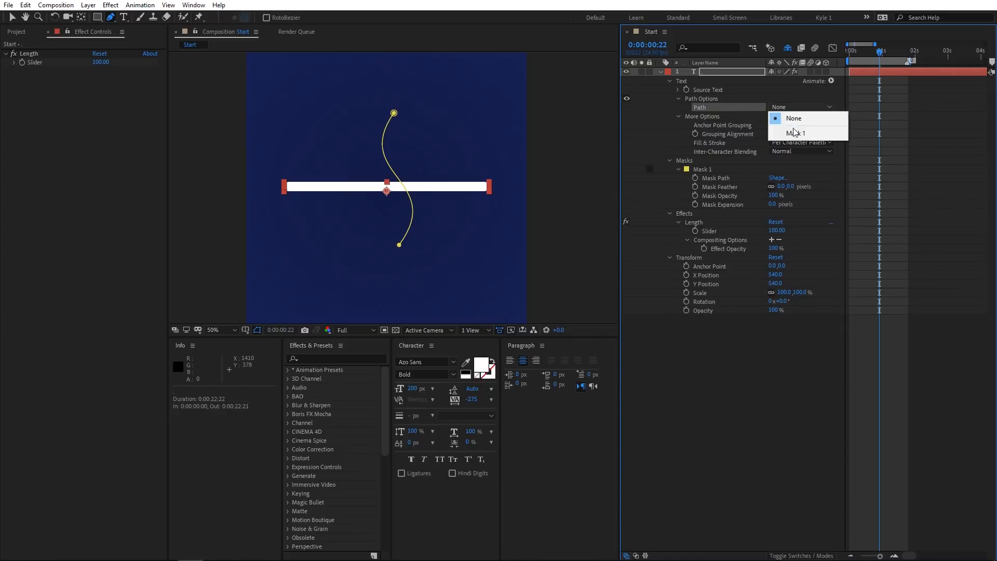
left_click(793, 133)
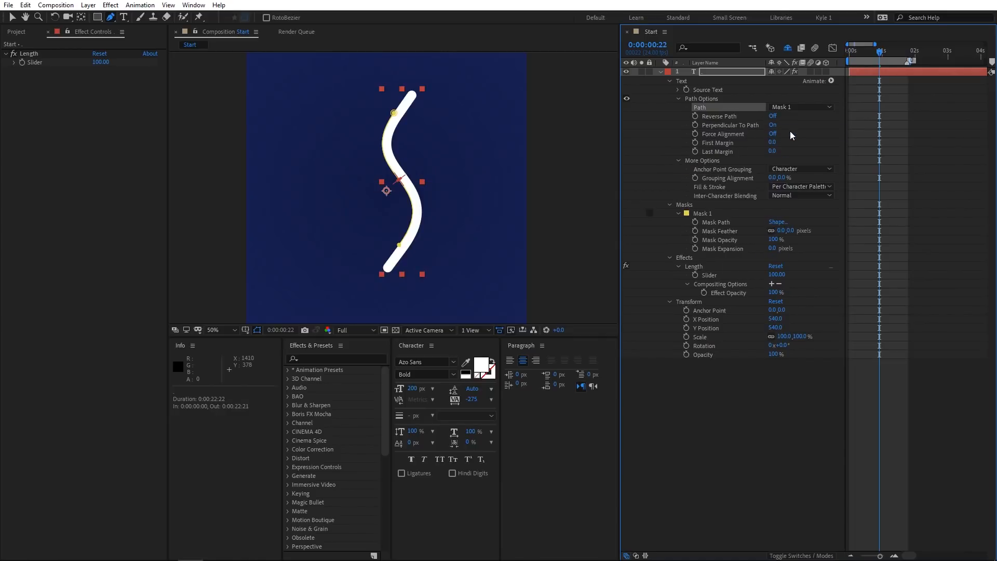
- Add a Scale animator to the text layer and set its scale to 0%
left_click(831, 81)
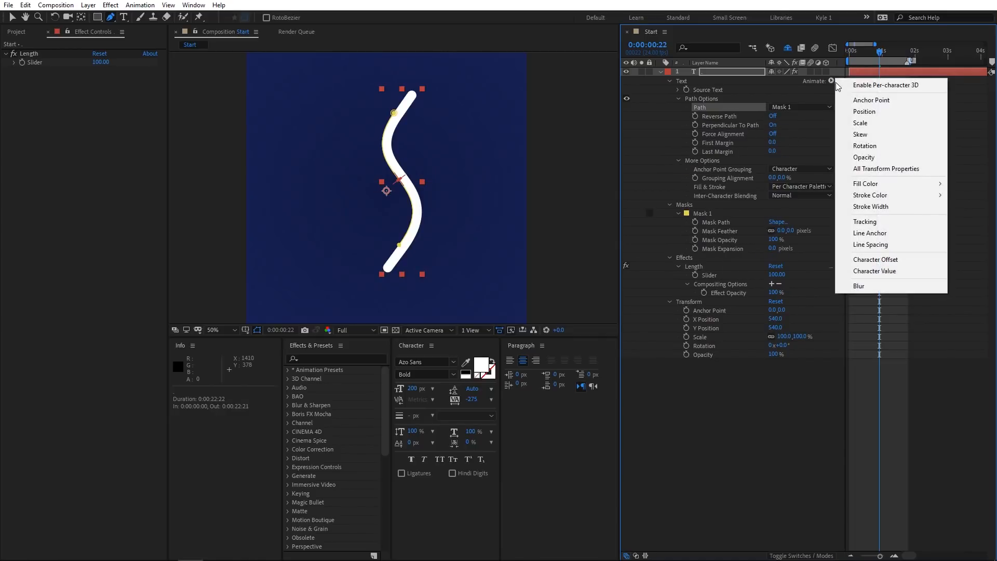
left_click(867, 123)
left_click(785, 222)
type("00")
key("Return")
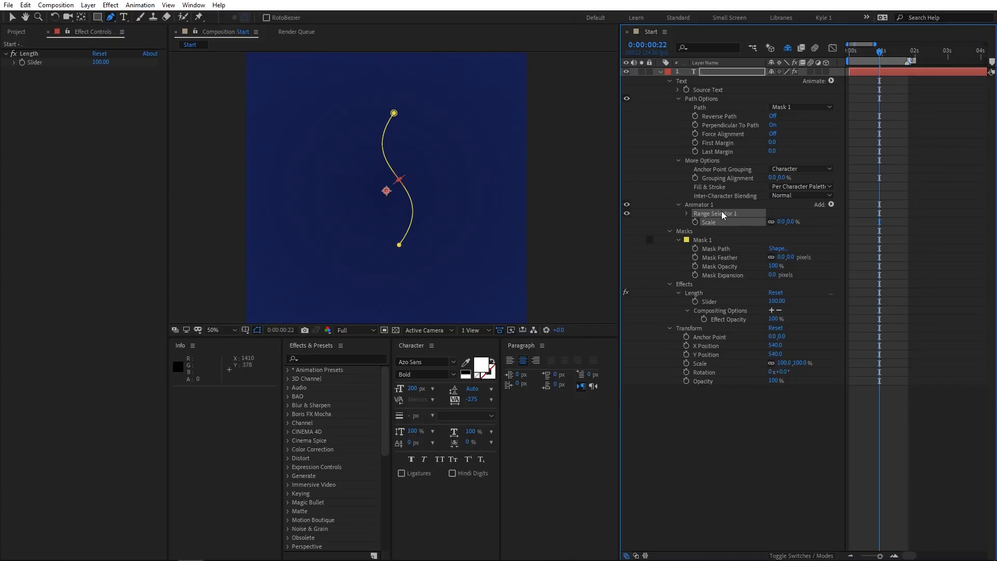
- Set the scale animator's Range Selector 1 to the Round shape and Subtract mode
left_click(687, 213)
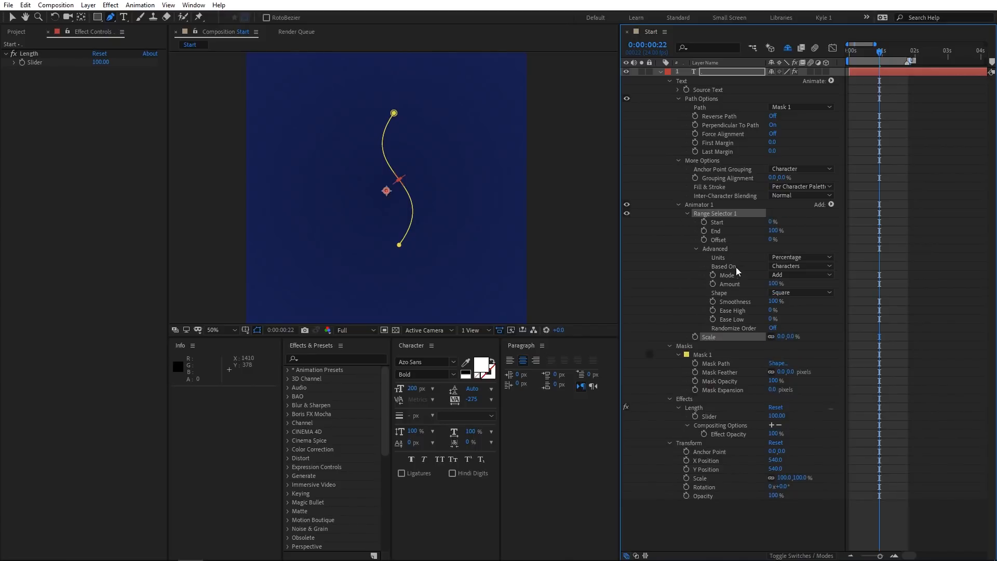
left_click(800, 293)
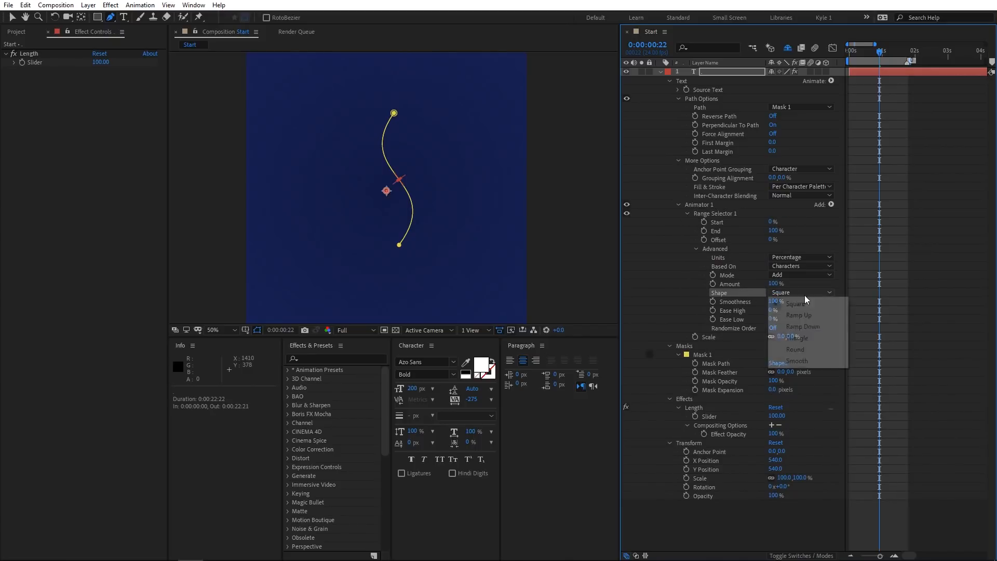
left_click(808, 349)
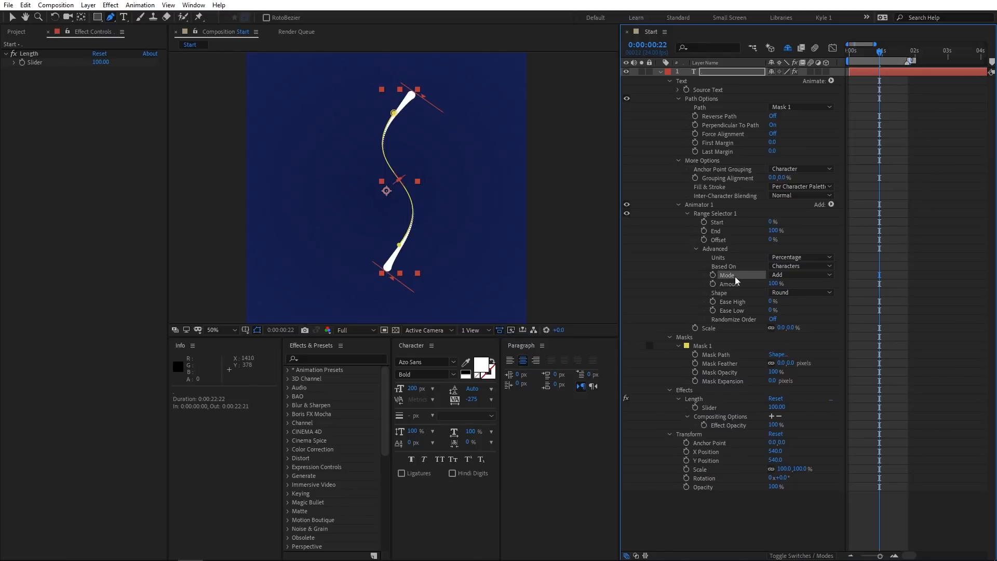
left_click(799, 275)
left_click(797, 298)
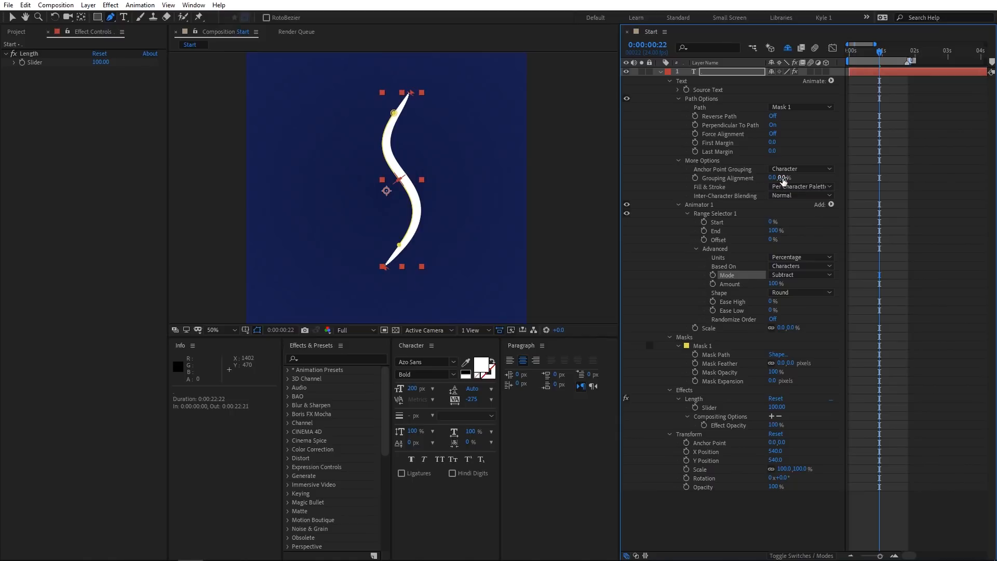
- Lower the vertical Grouping Alignment to about -9% and set the text's baseline shift to -16.2 px so the line centers on the path
left_click_drag(782, 179, 733, 176)
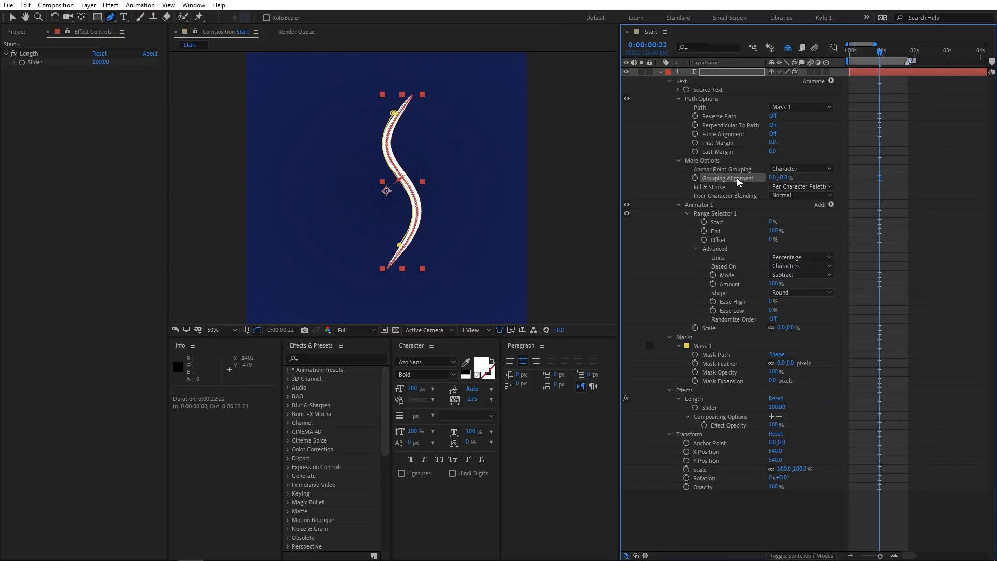
left_click(410, 443)
left_click_drag(409, 444, 402, 444)
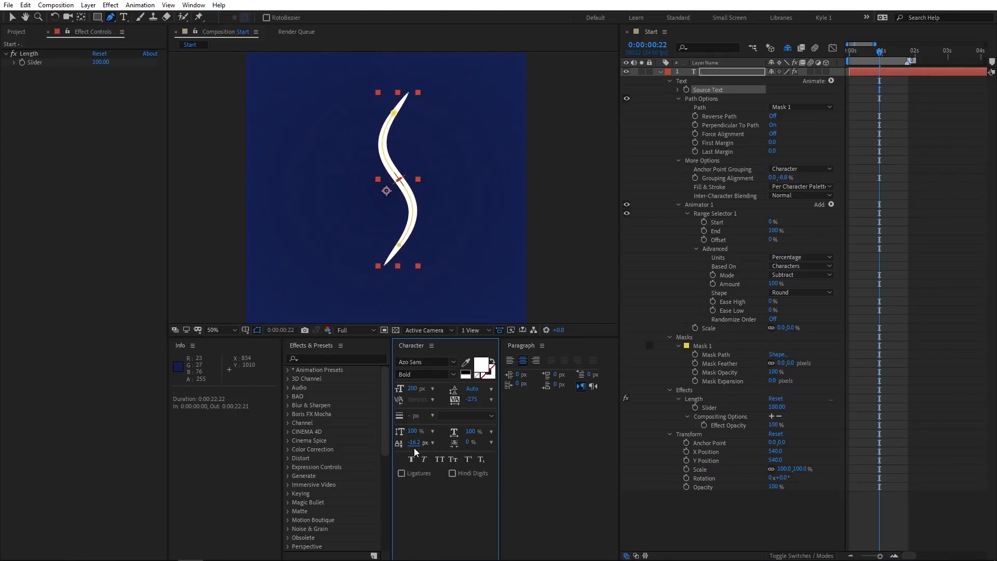
- Rename the scale animator as Taper
left_click(718, 205)
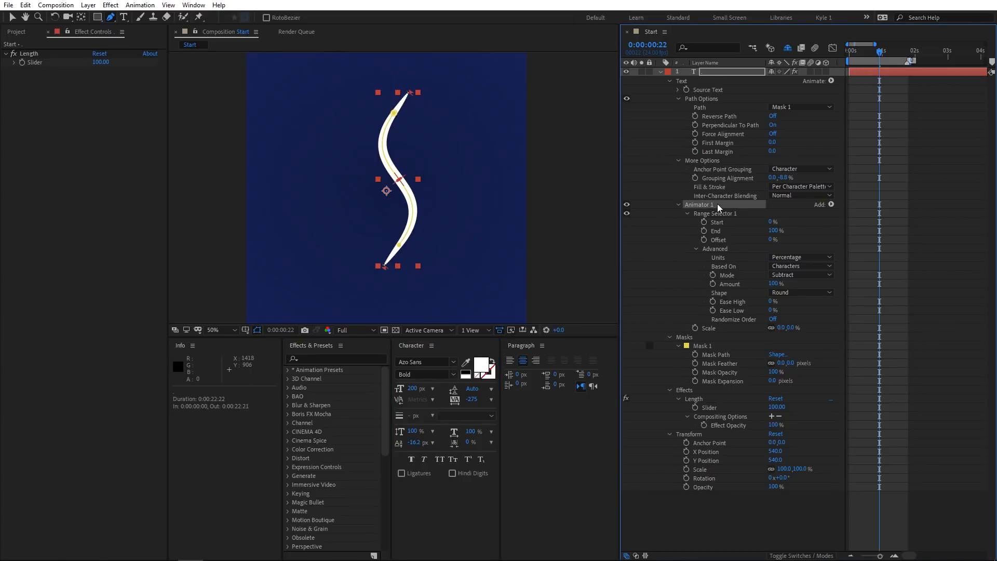
key("Return")
type("Taper")
key("Return")
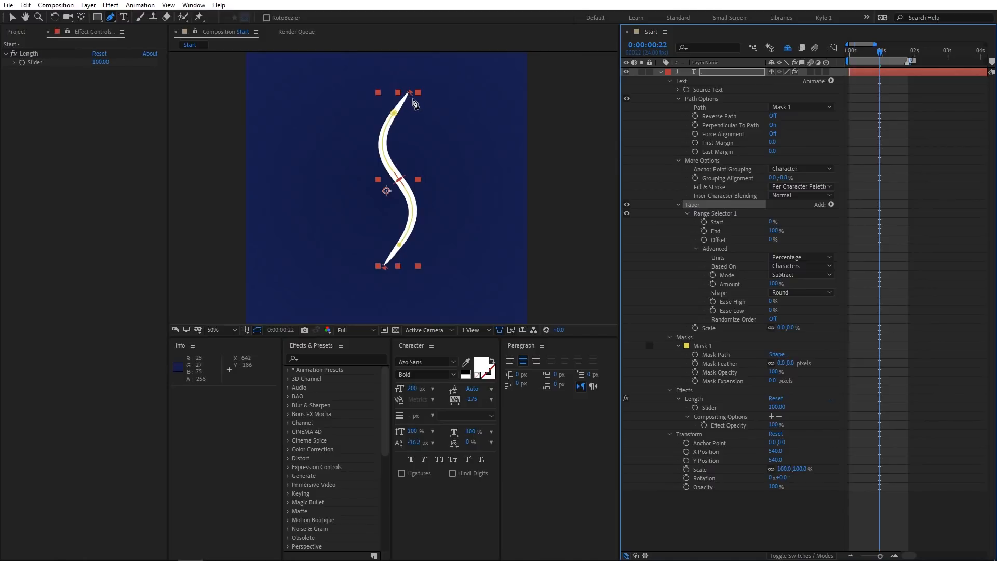
- Set the text tracking to -300 to close the gaps at the line's tapered tip
key("period")
left_click_drag(415, 99, 430, 198)
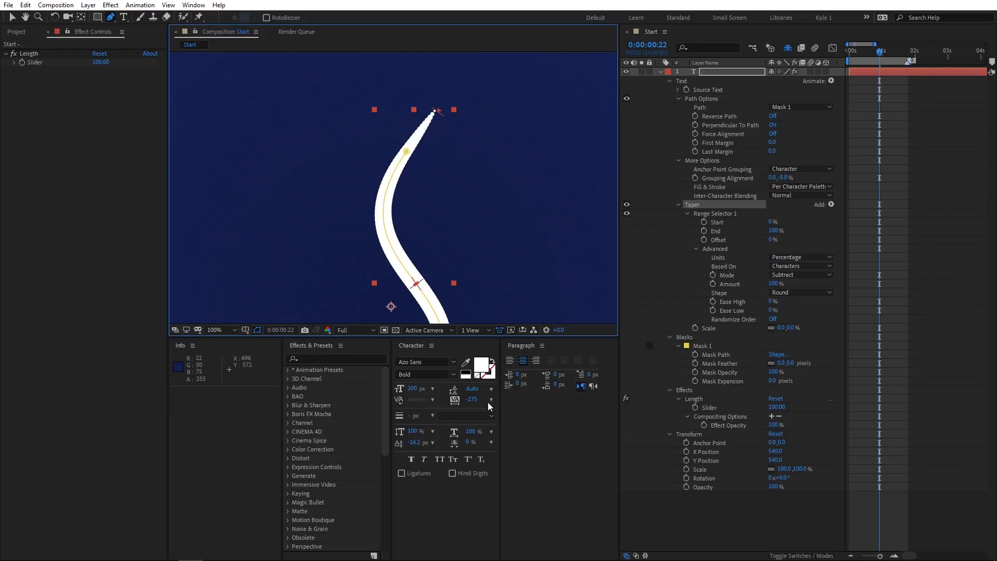
left_click(473, 400)
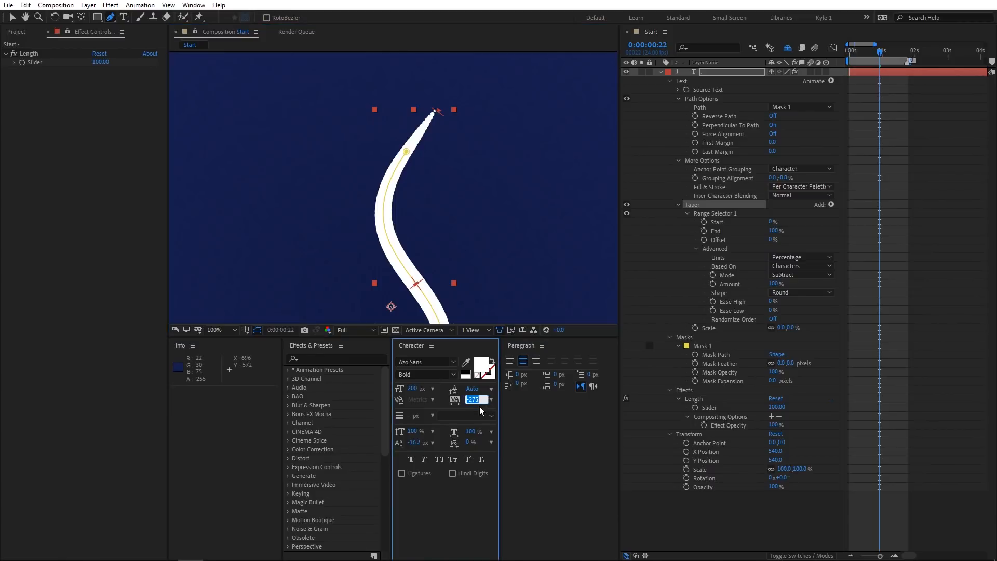
type("-300")
key("Return")
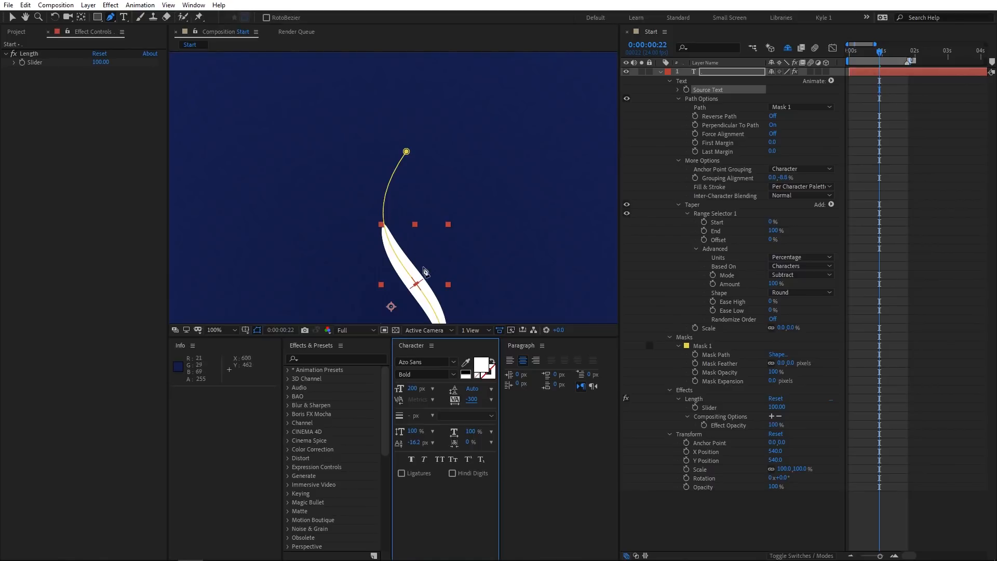
- Raise the Length effect's slider to 218 so the line extends along the whole mask path
key("comma")
key("comma")
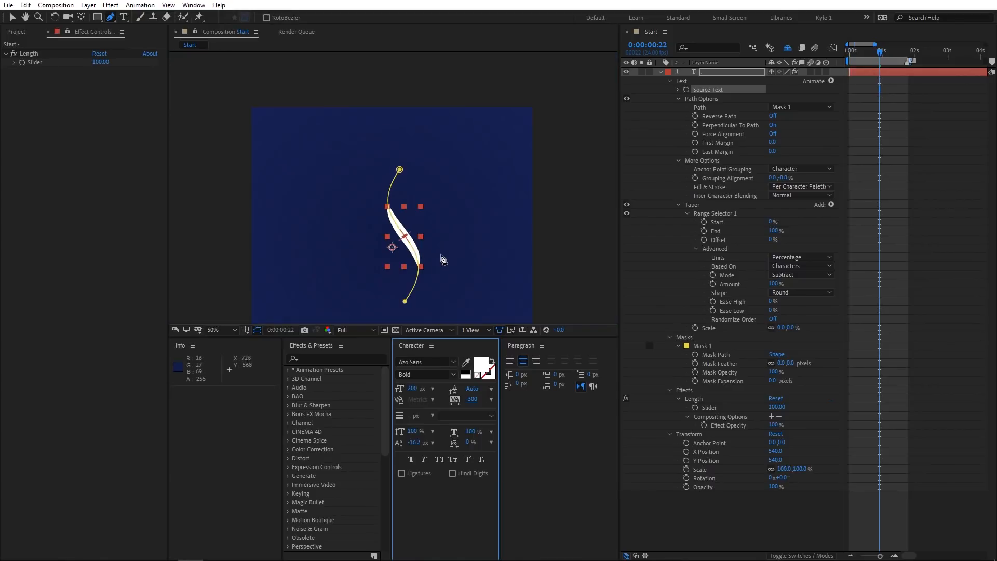
left_click_drag(472, 267, 471, 223)
key("v")
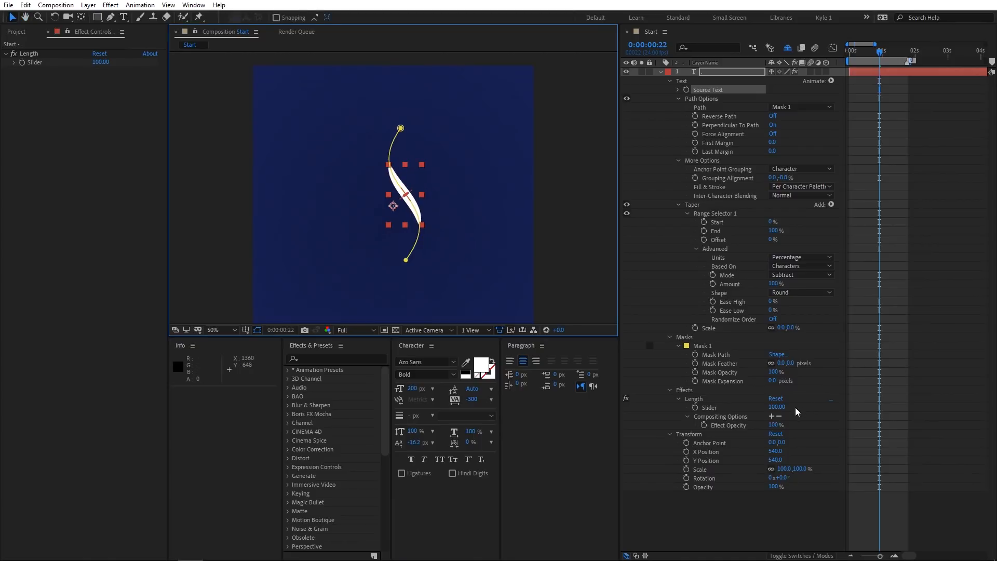
left_click_drag(778, 407, 835, 403)
left_click(834, 404)
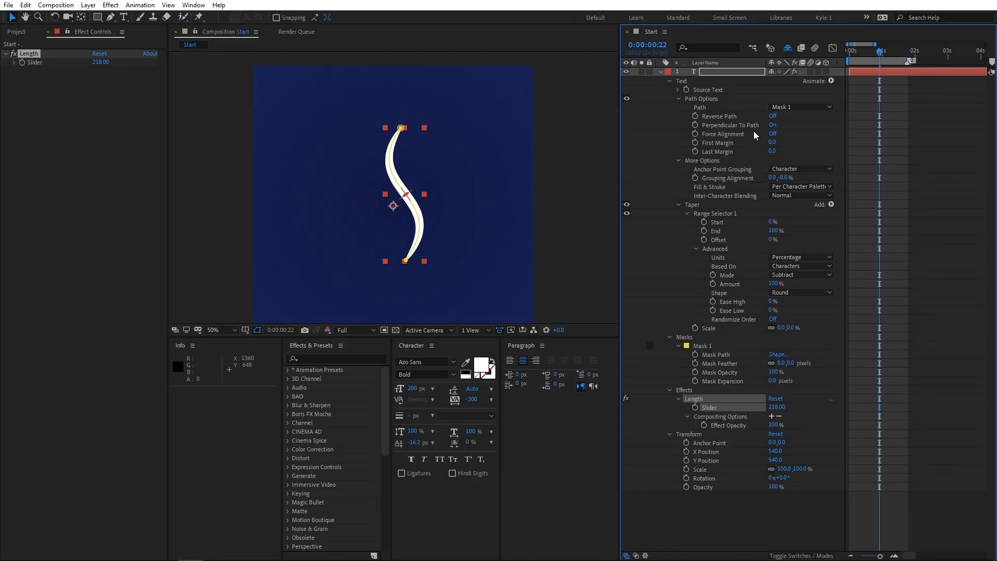
- Duplicate the Taper animator and name the copy On/Off
left_click(678, 205)
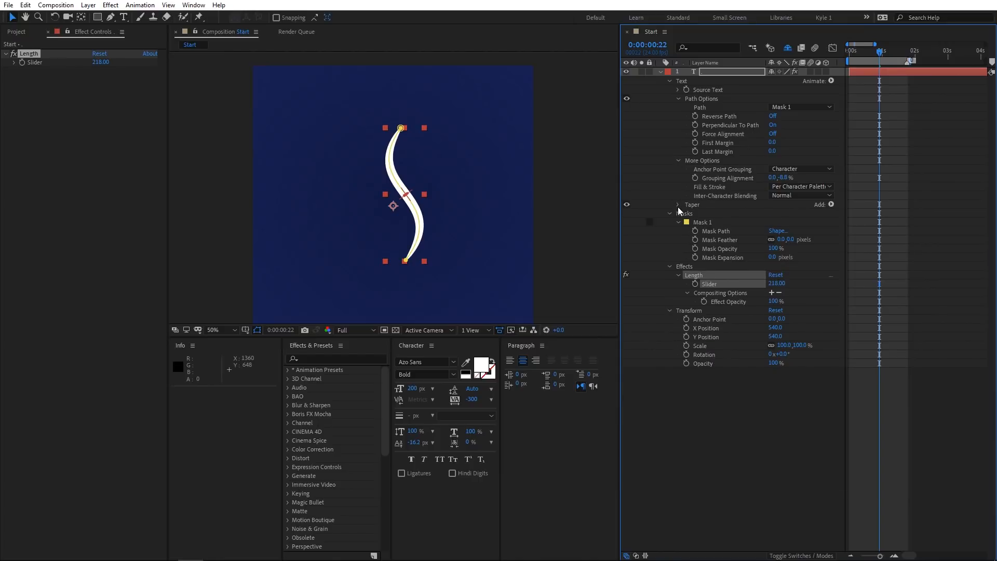
left_click(708, 205)
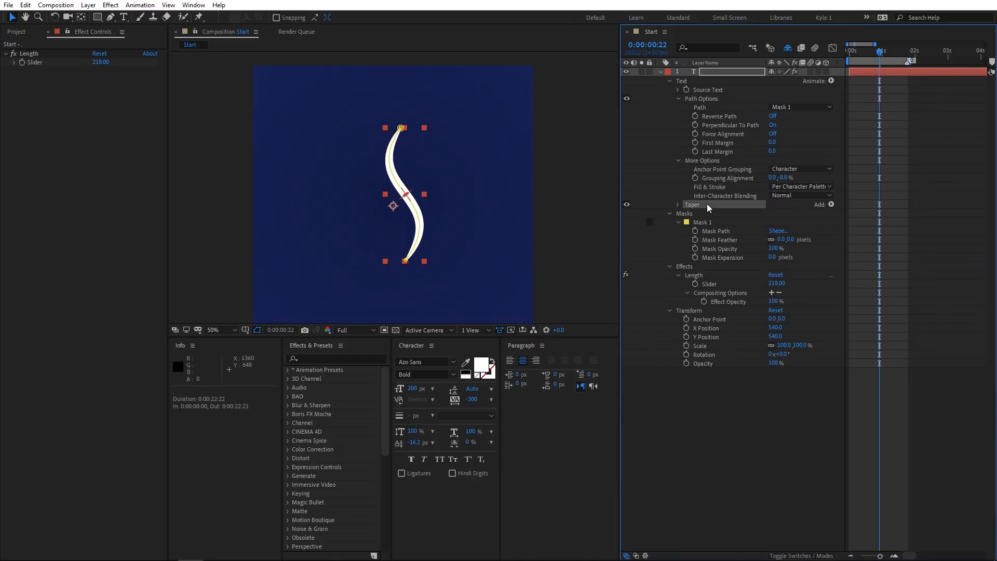
key("ctrl+d")
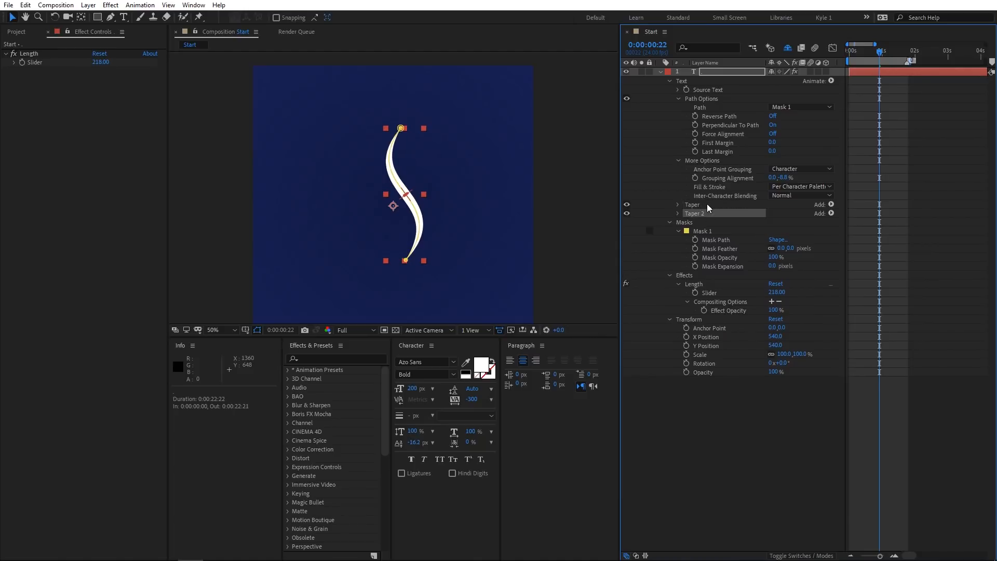
key("Return")
type("On/Off")
key("Return")
- Add an Opacity property of 0% to the On/Off animator and expand its range selector
left_click(678, 214)
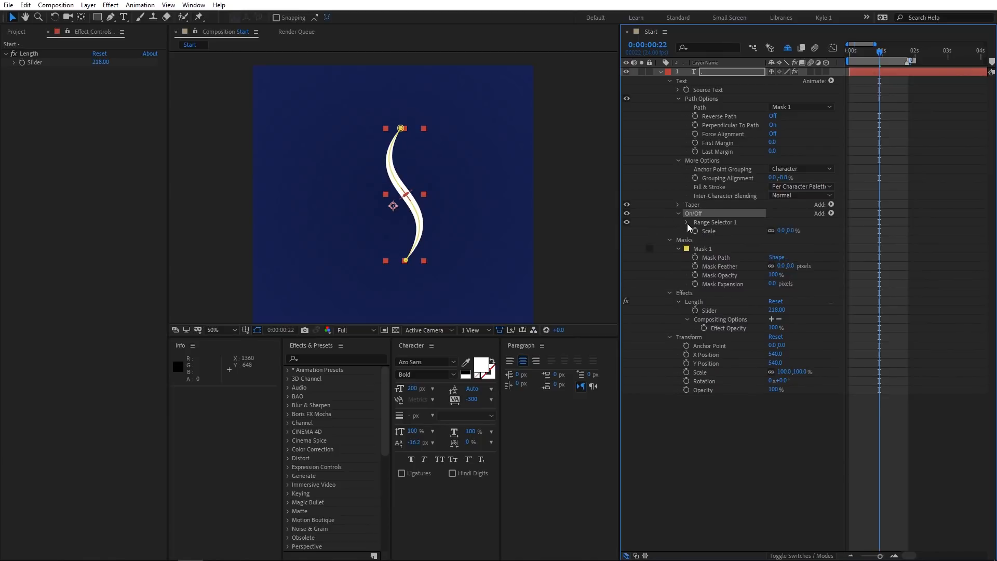
left_click(687, 224)
left_click(830, 213)
mouse_move(857, 217)
left_click(777, 290)
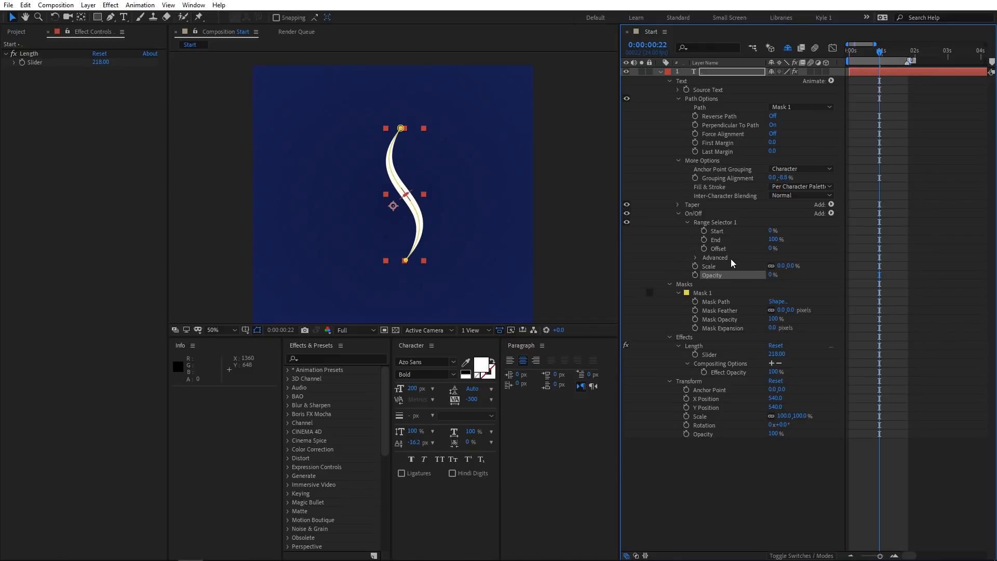
- Animate the On/Off selector's Offset from the first frame to -100%, place the end keyframe at 0:00:01:14, and preview the animation
left_click_drag(771, 249, 843, 252)
left_click_drag(776, 249, 657, 256)
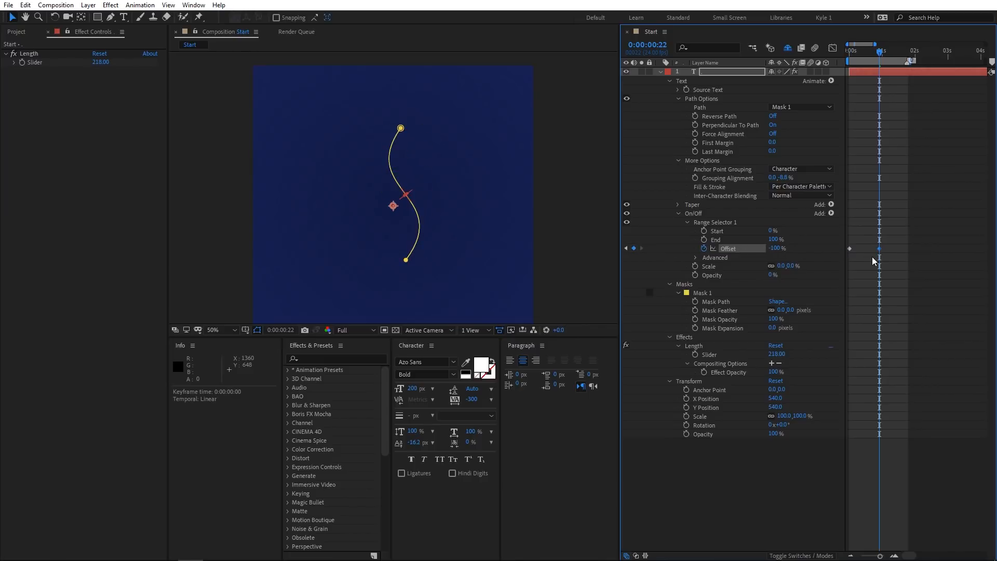
left_click_drag(879, 250, 901, 248)
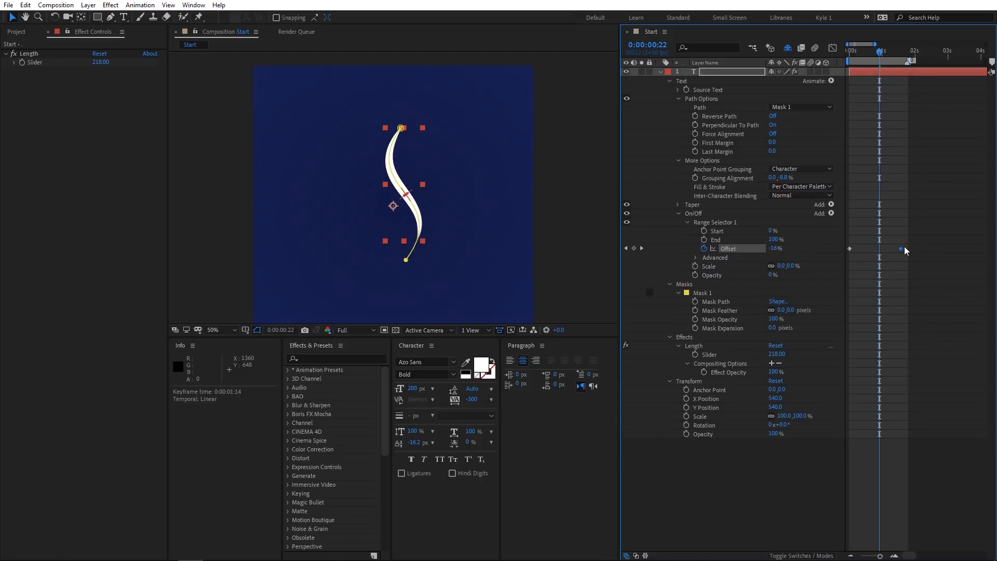
key("space")
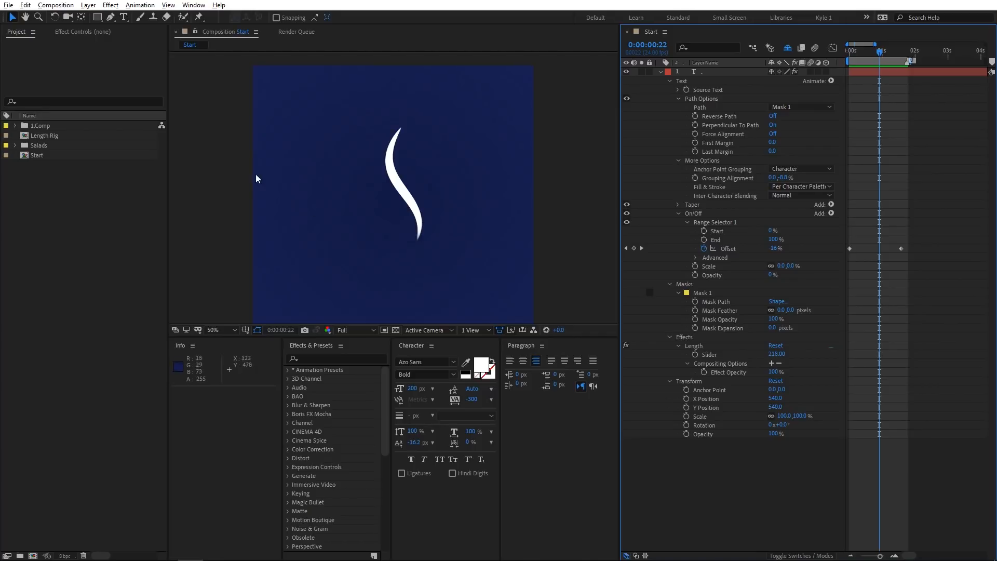
- Rename the Start composition as Steam Line in the project
left_click(44, 154)
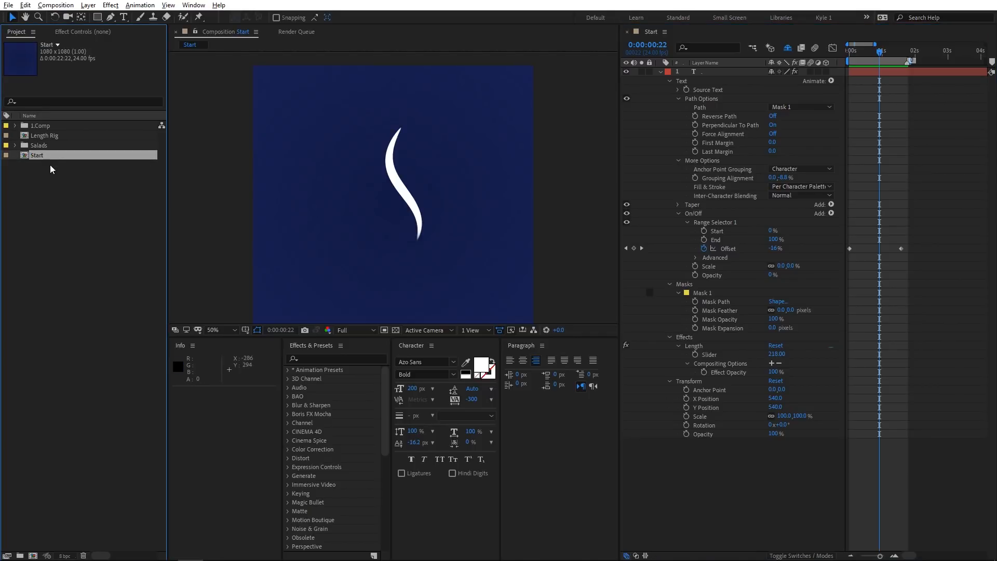
key("Return")
type("Steam Line")
key("Return")
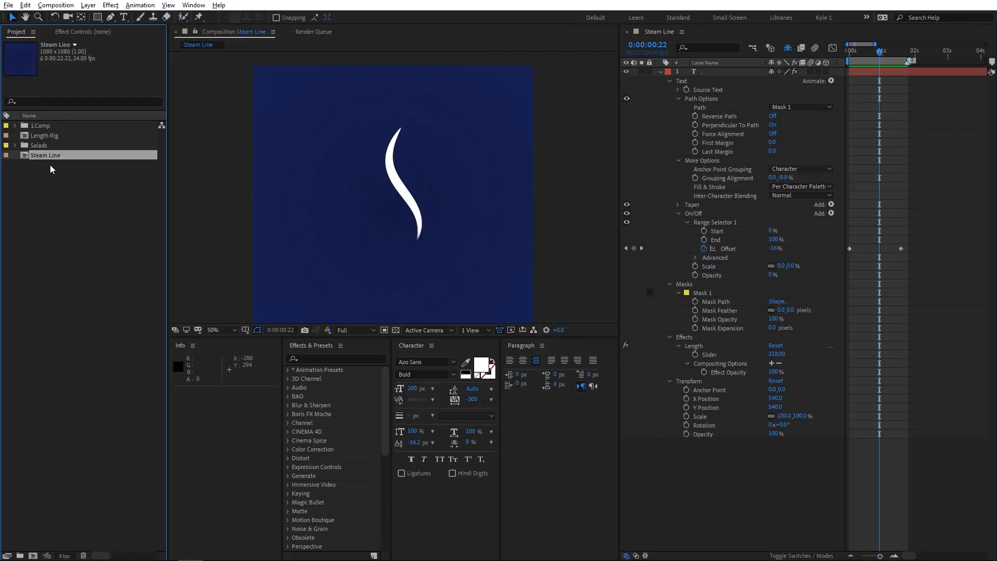
- Duplicate the Steam Line composition and name the copy Speed Line
key("ctrl+d")
key("Return")
type("Speed Line")
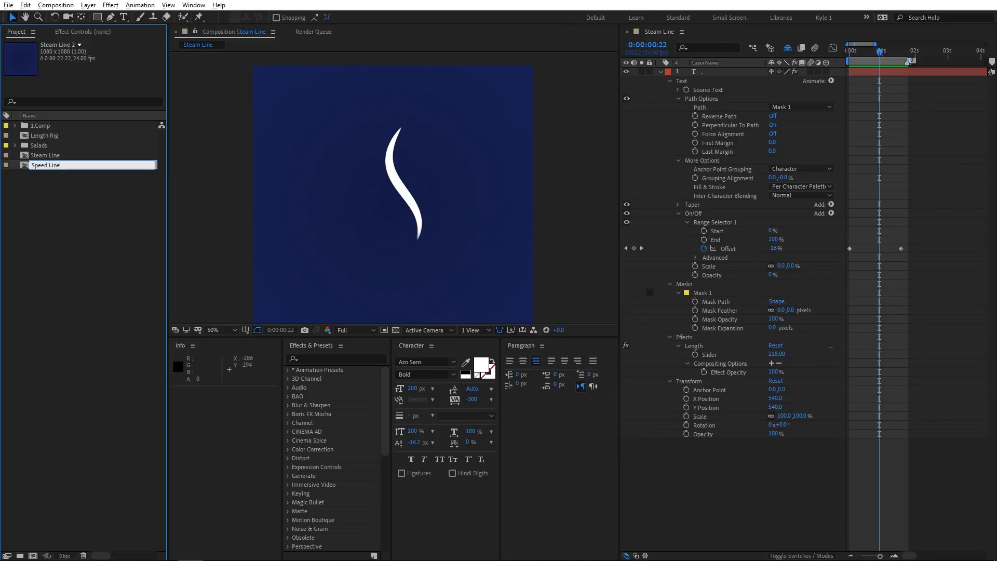
key("Return")
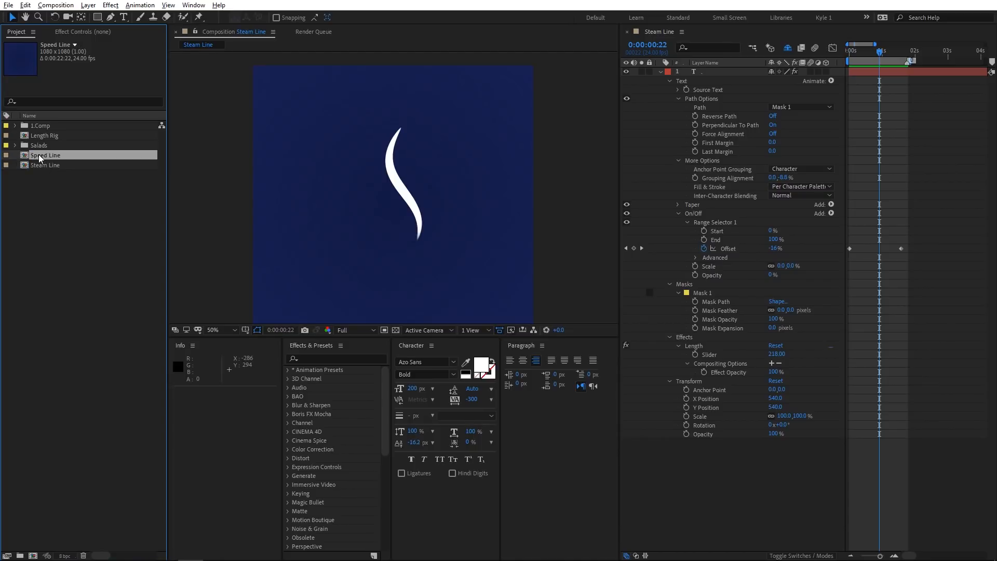
- Open the Speed Line composition and delete the text layer's On/Off animator and Mask 1
double_click(38, 155)
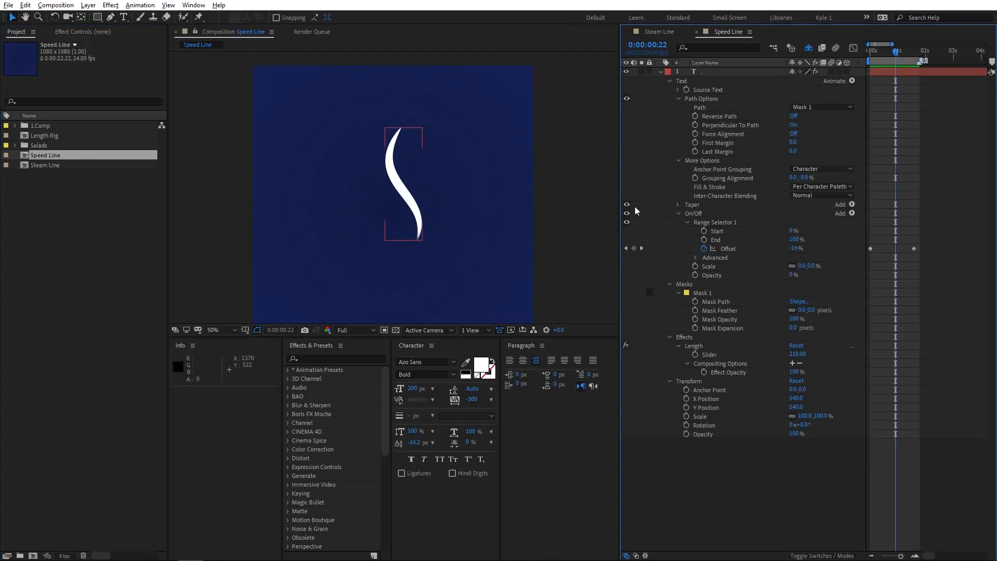
left_click(695, 213)
key("Delete")
left_click(693, 222)
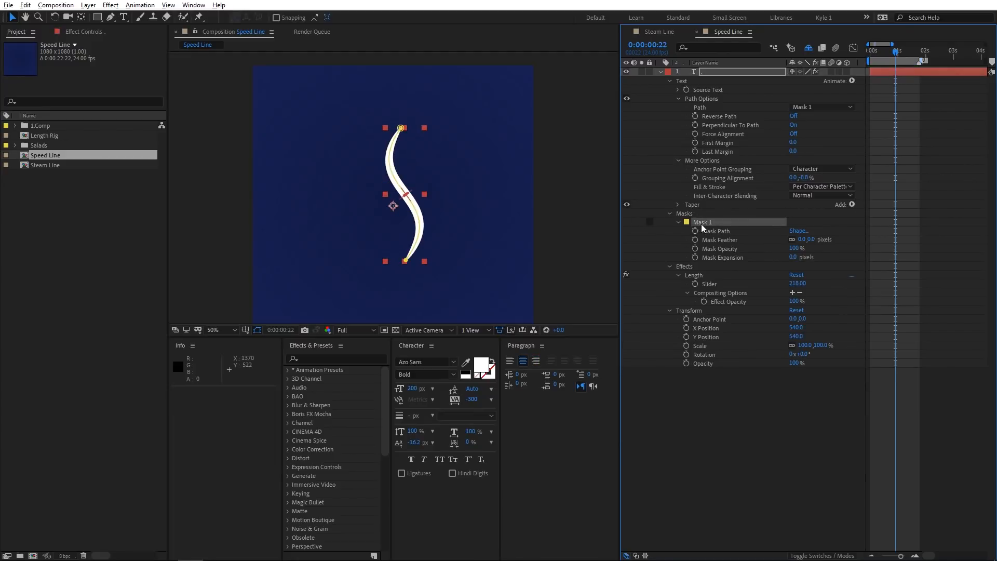
key("Delete")
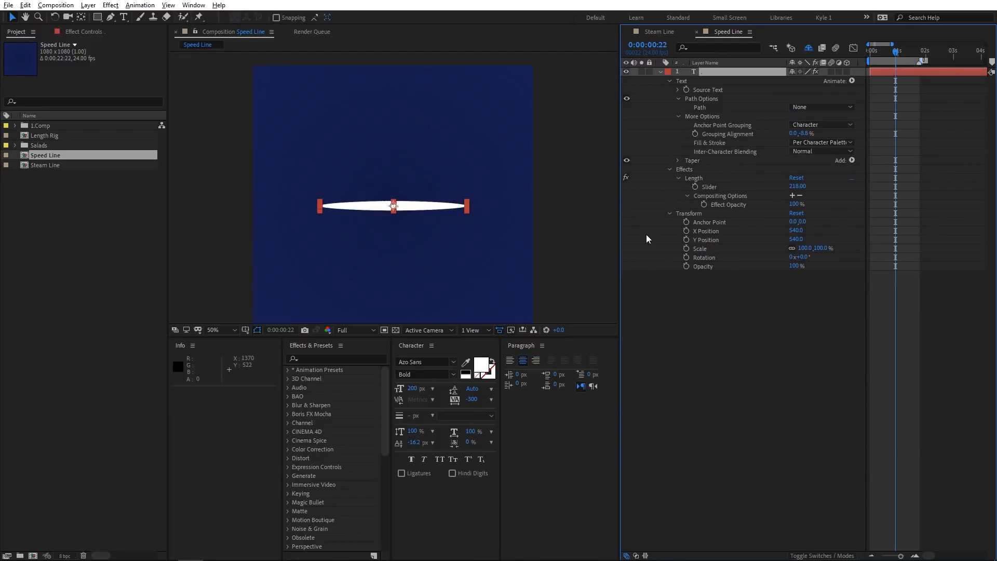
- Right-align the Speed Line text and add an Opacity animator set to 0%, with its range selector expanded
left_click(536, 361)
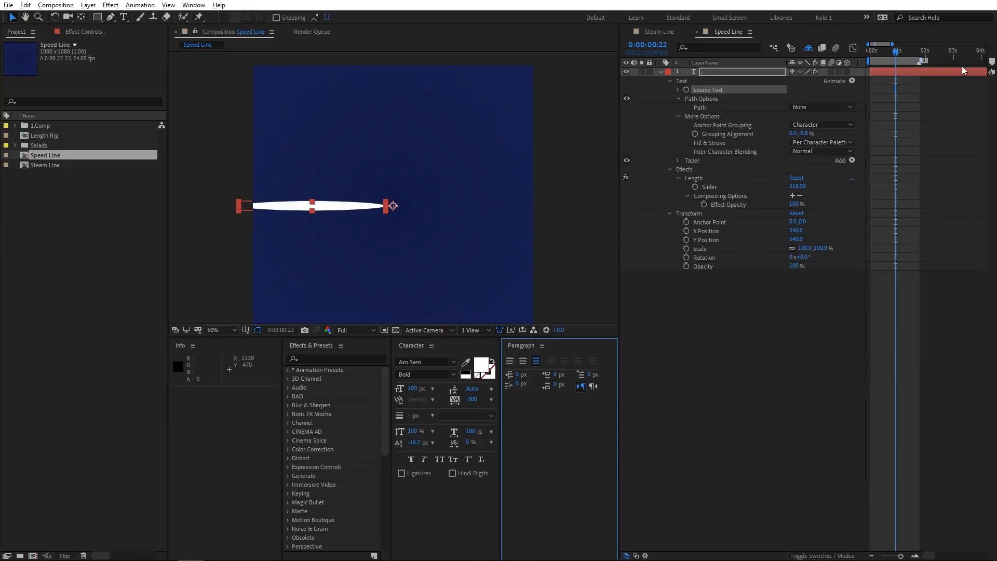
left_click(852, 80)
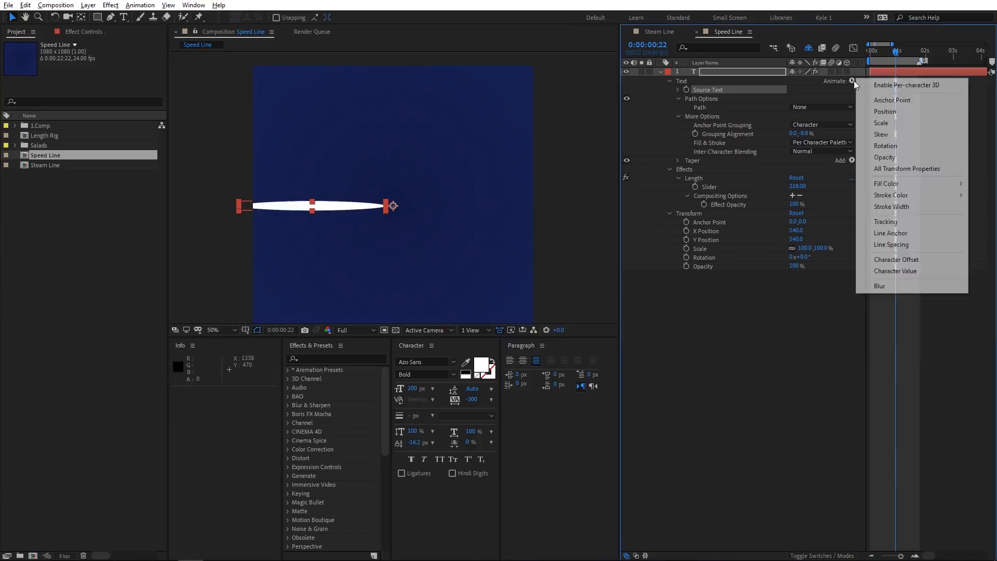
left_click(889, 157)
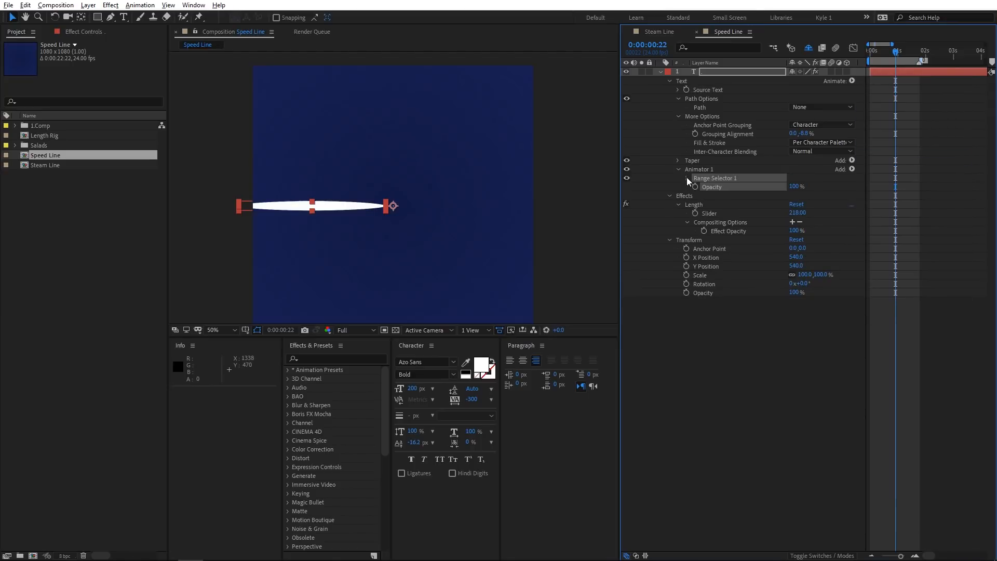
left_click(687, 178, "ctrl")
left_click_drag(794, 306, 735, 304)
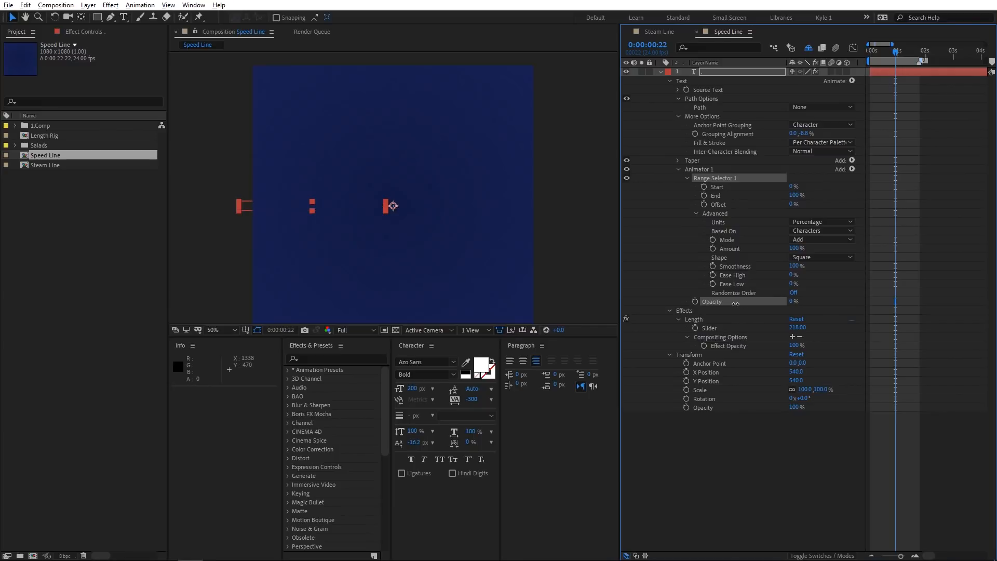
- Set the Opacity animator's range selector shape to Ramp Down with Ease High at 100%
left_click(837, 257)
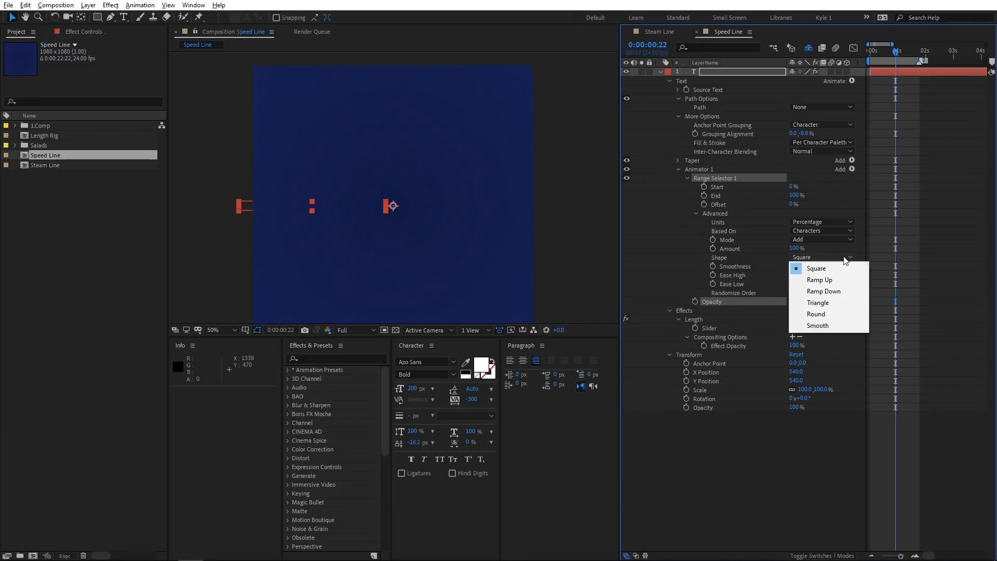
left_click(837, 293)
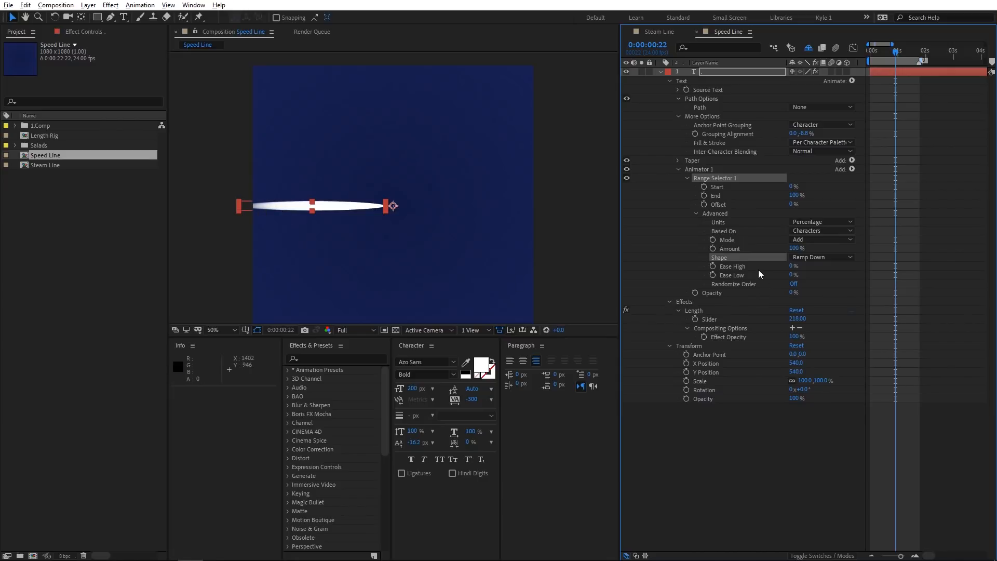
left_click_drag(792, 266, 877, 265)
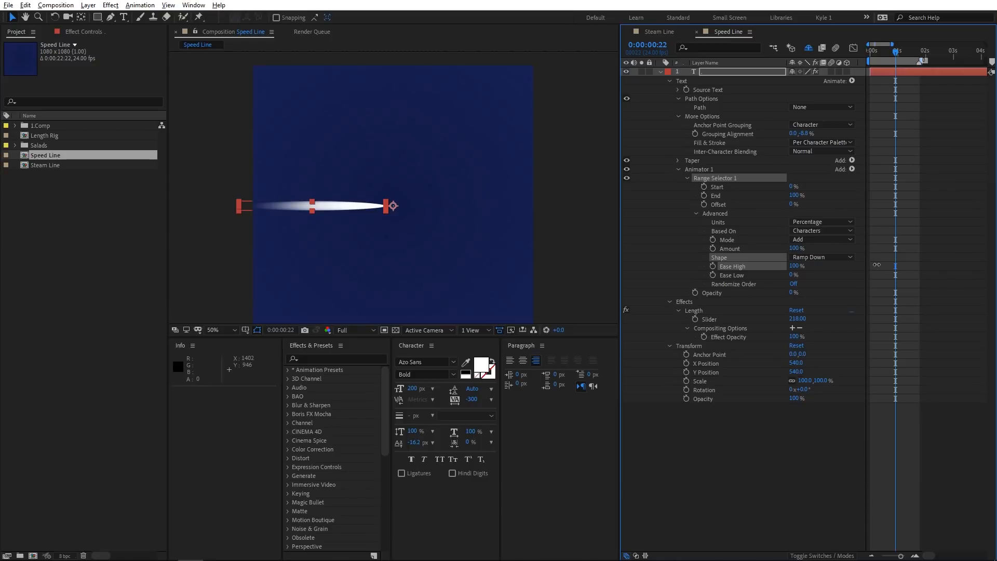
- Rename the Opacity animator as Fade and collapse its properties
left_click(705, 170)
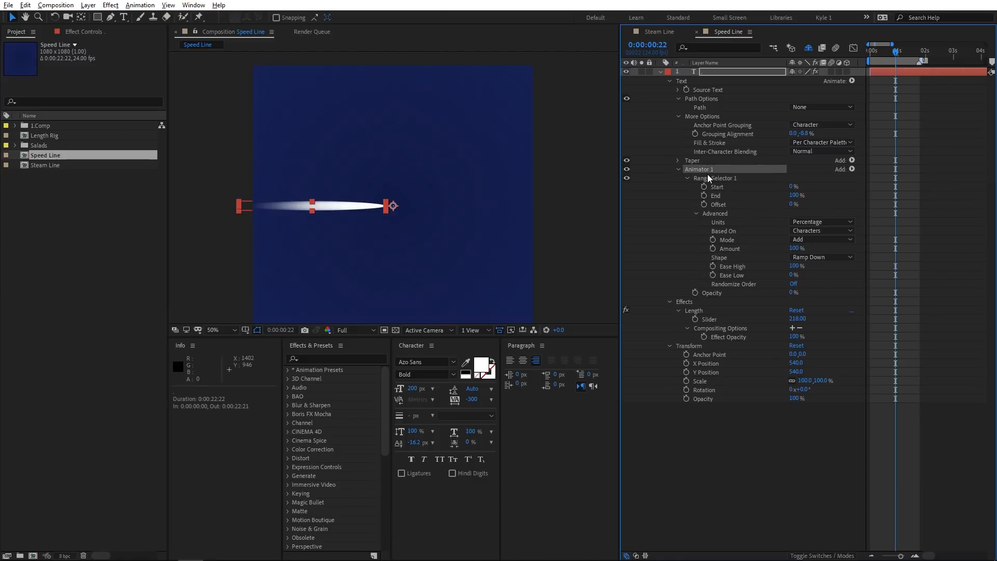
key("Return")
type("Fade")
key("Return")
left_click(678, 169)
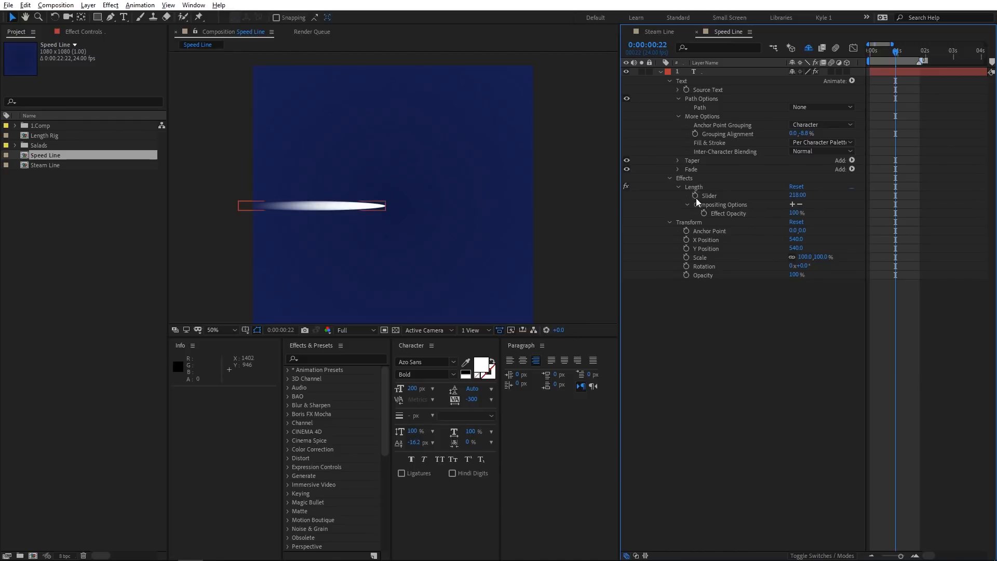
- Add the expression wiggle(1,50) to the Length effect's slider and preview the animation
left_click(696, 198, "alt")
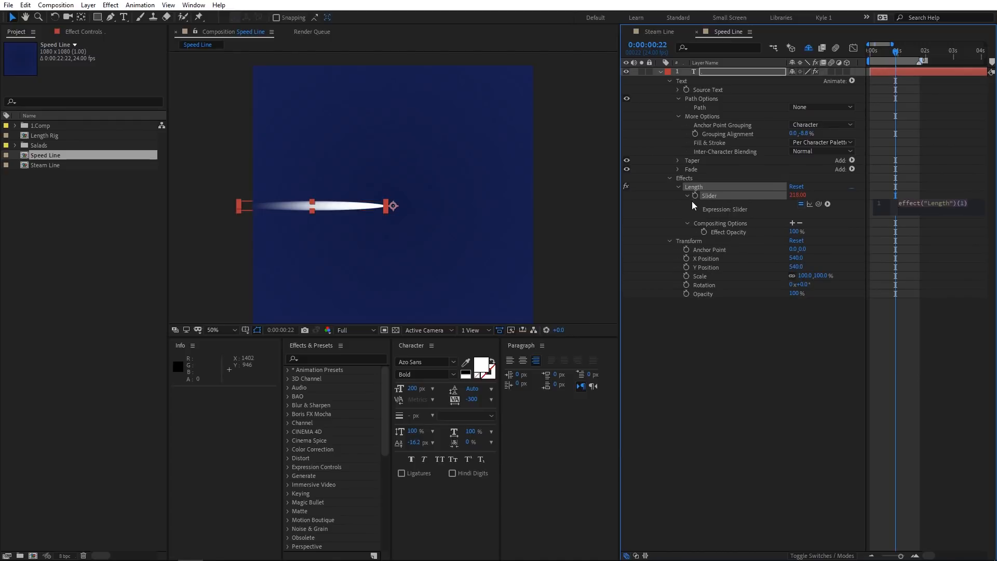
type("wiggle")
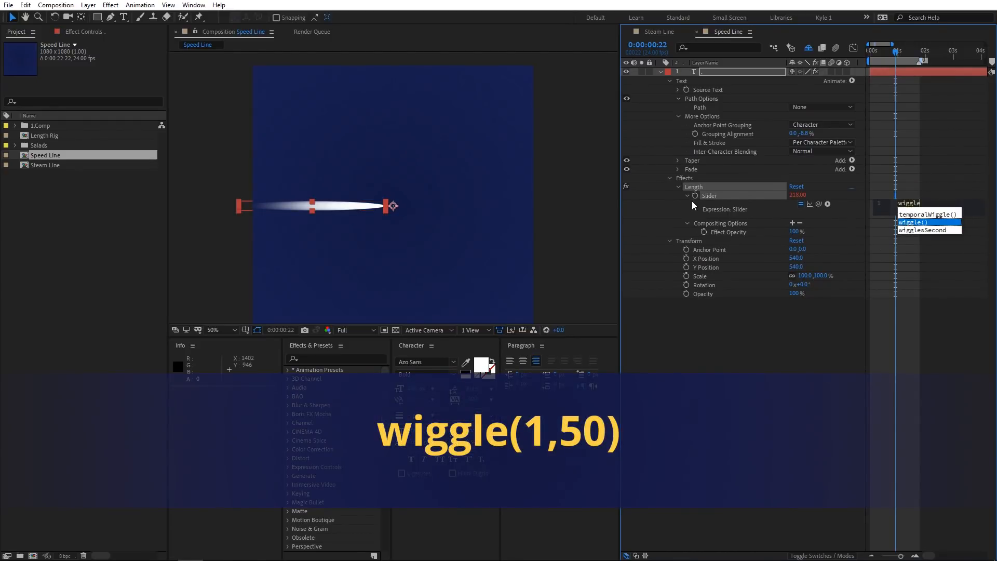
key("Return")
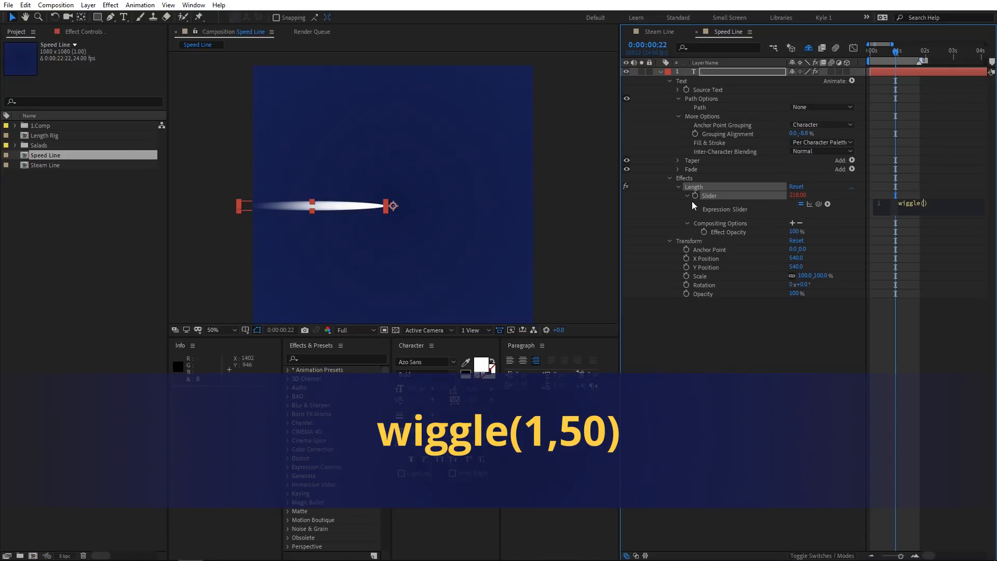
type("1,50")
key("KP_Enter")
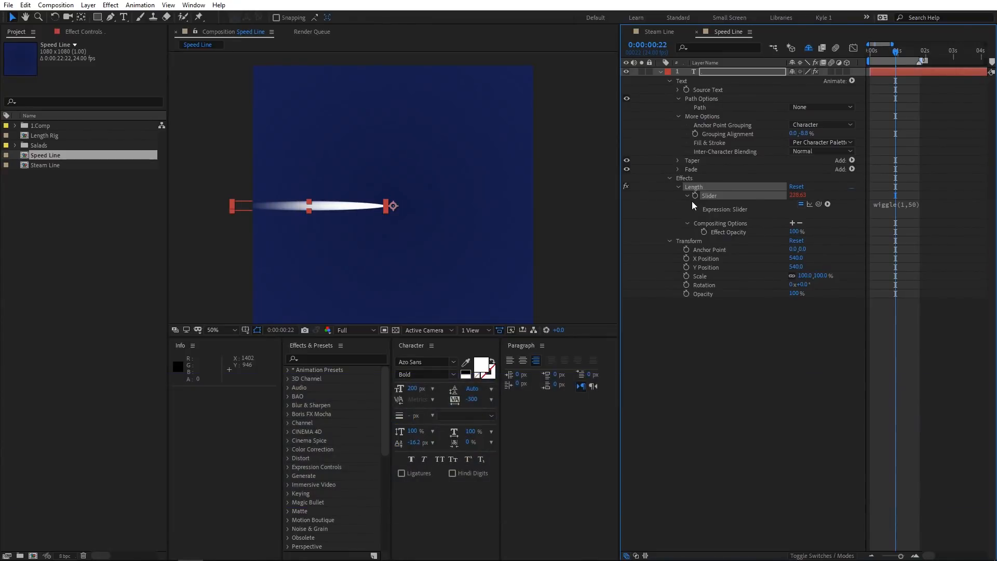
key("space")
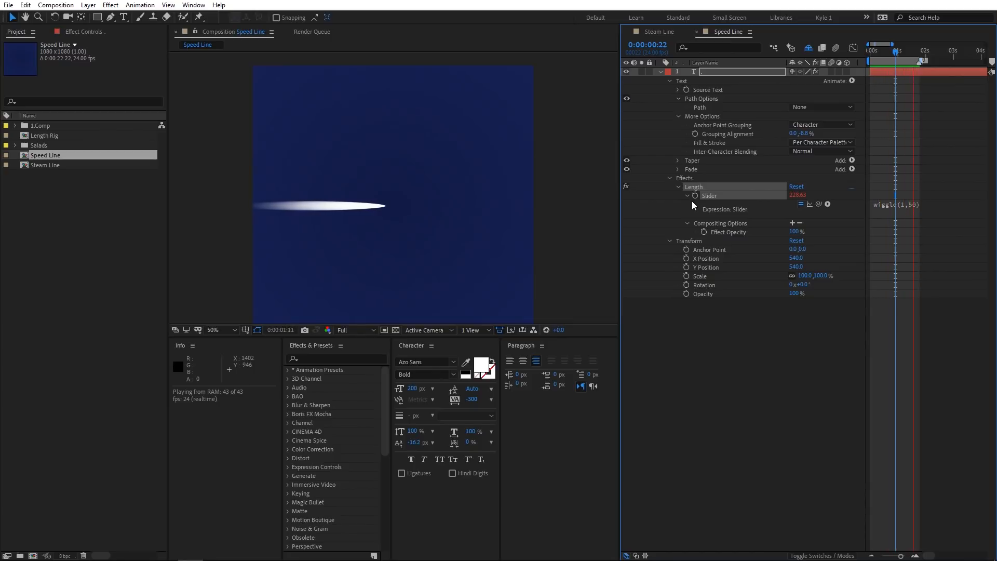
key("space")
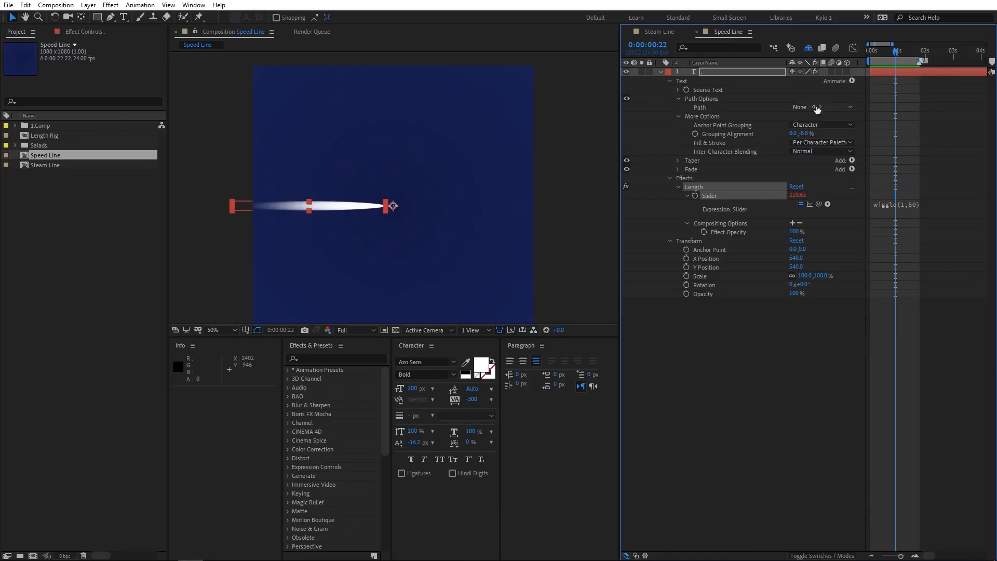
- Add a Position animator to the text layer and name it Wiggle
left_click(852, 81)
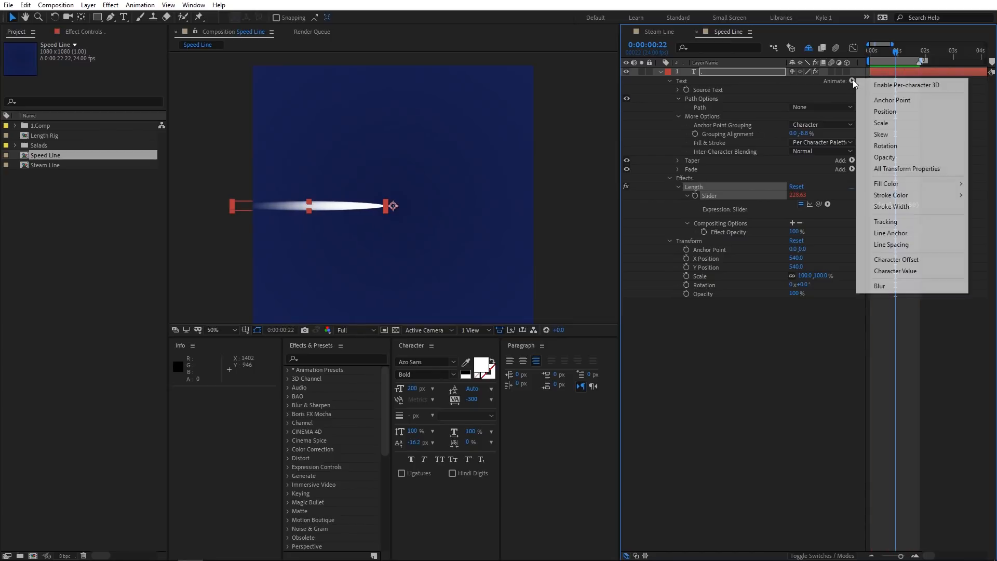
left_click(884, 111)
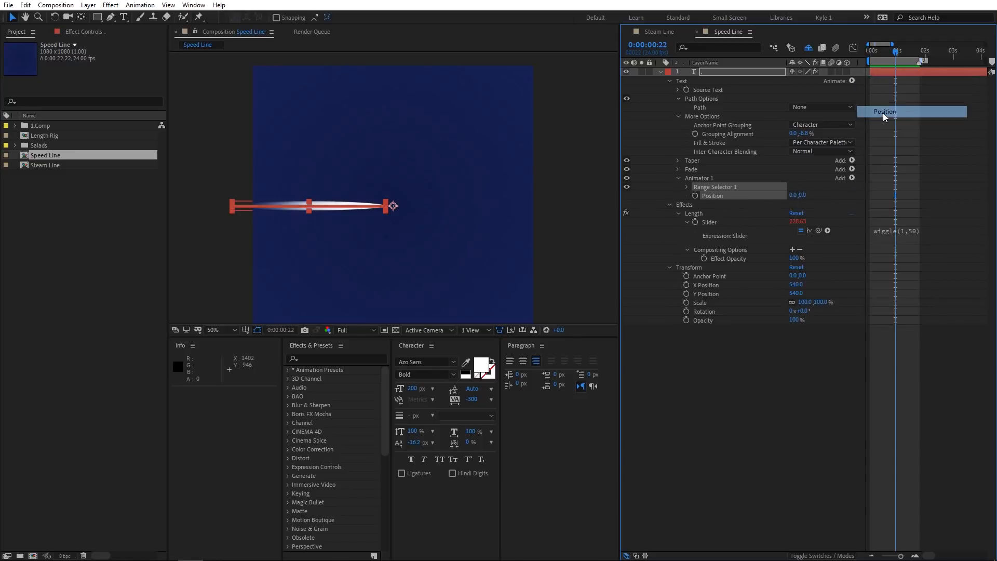
left_click(735, 178)
key("Return")
type("Wiggle")
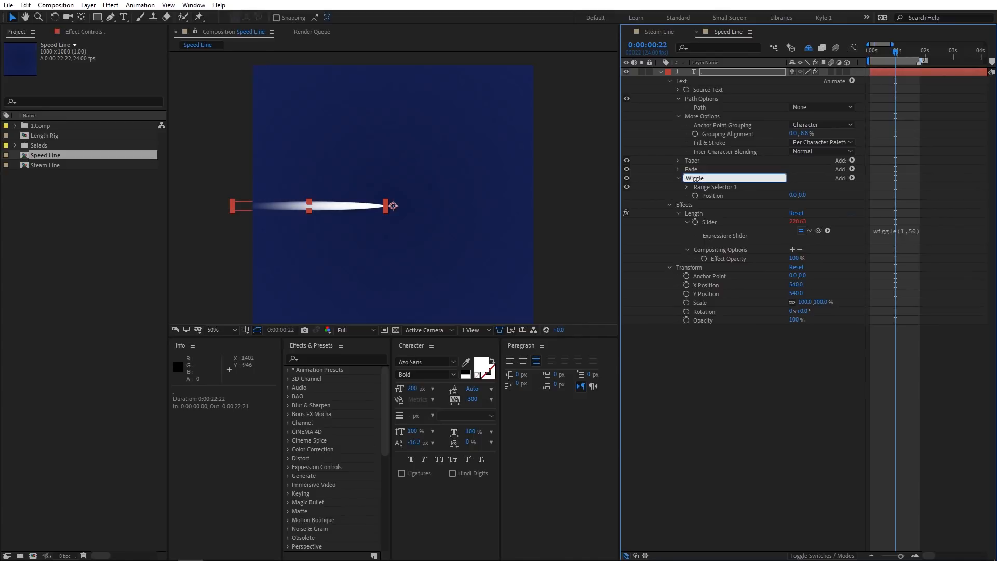
key("Return")
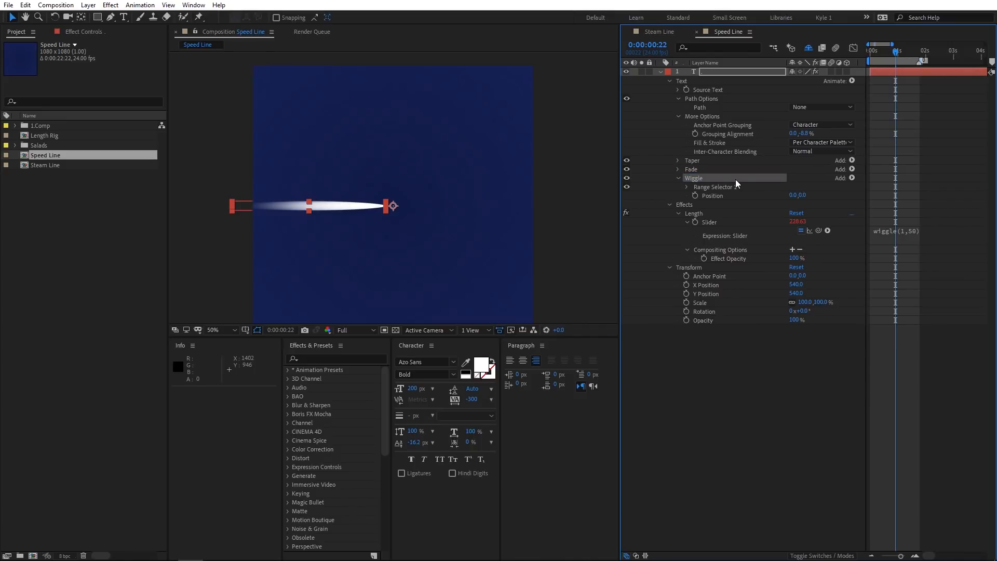
- Add a Wiggly selector to the Wiggle animator and set its Position to 0, 182
left_click(855, 178)
mouse_move(883, 193)
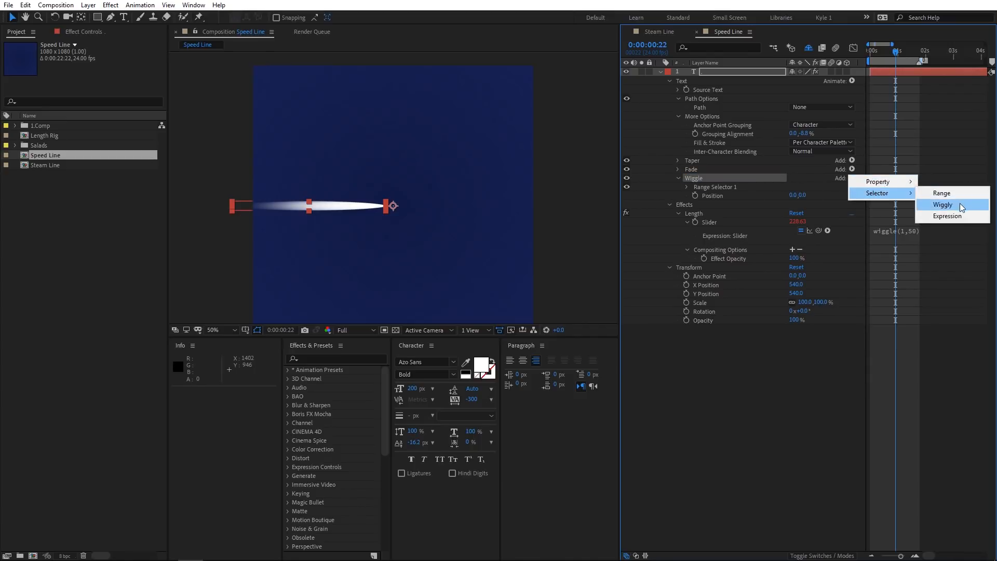
left_click(960, 203)
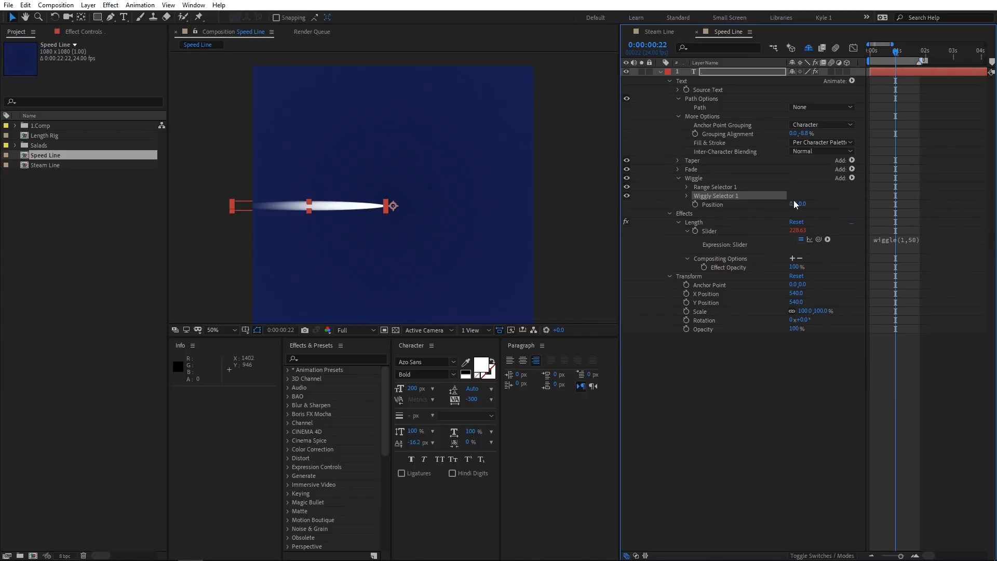
left_click_drag(802, 204, 915, 191)
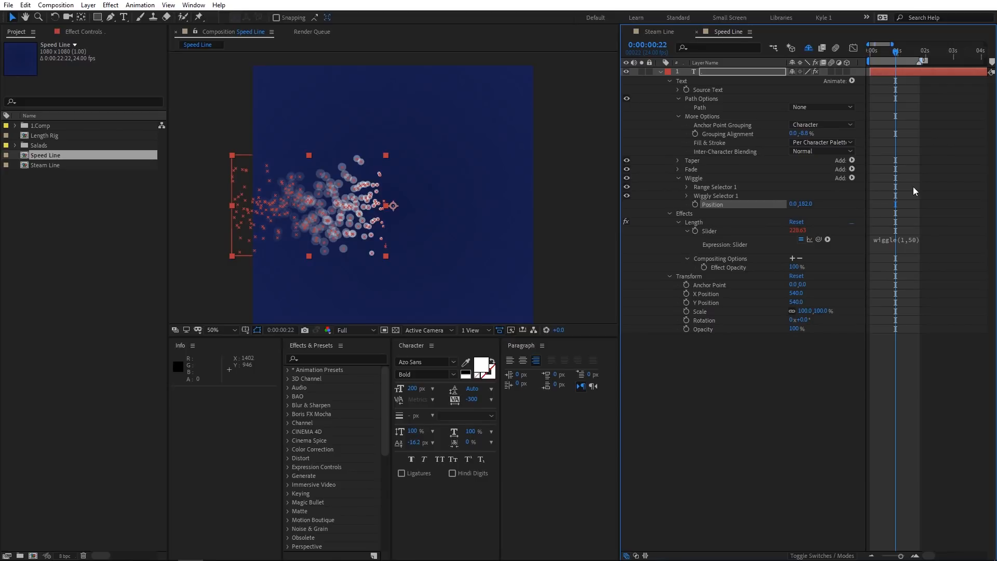
- Set the Wiggle animator's range selector shape to Ramp Down with Ease Low at 86%
left_click(686, 187)
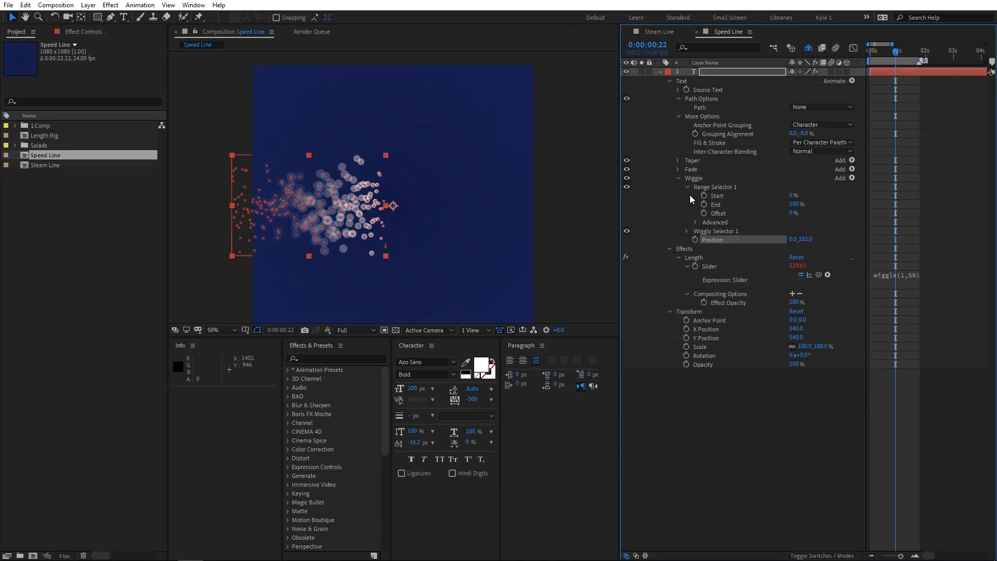
left_click(695, 222)
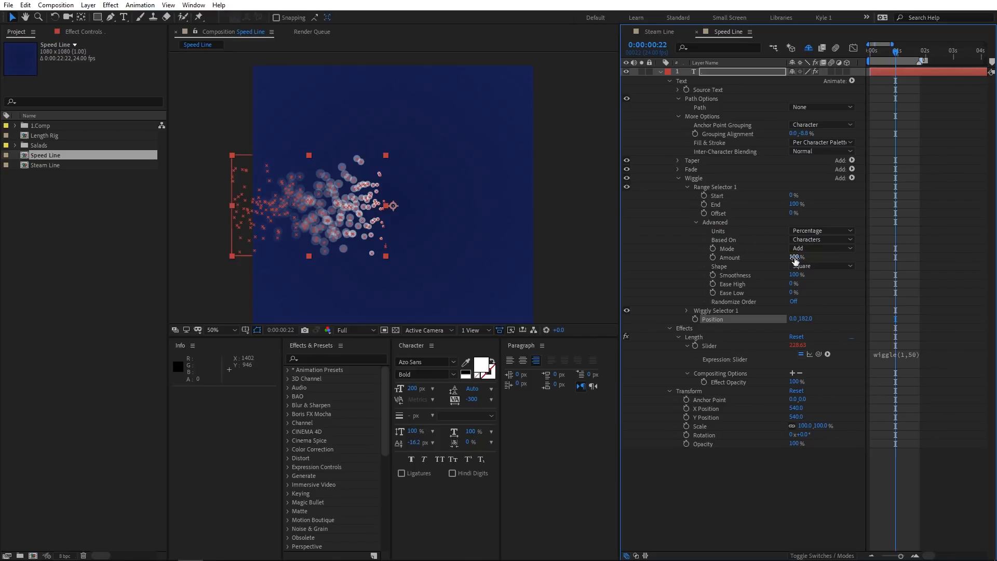
left_click(816, 266)
left_click(833, 299)
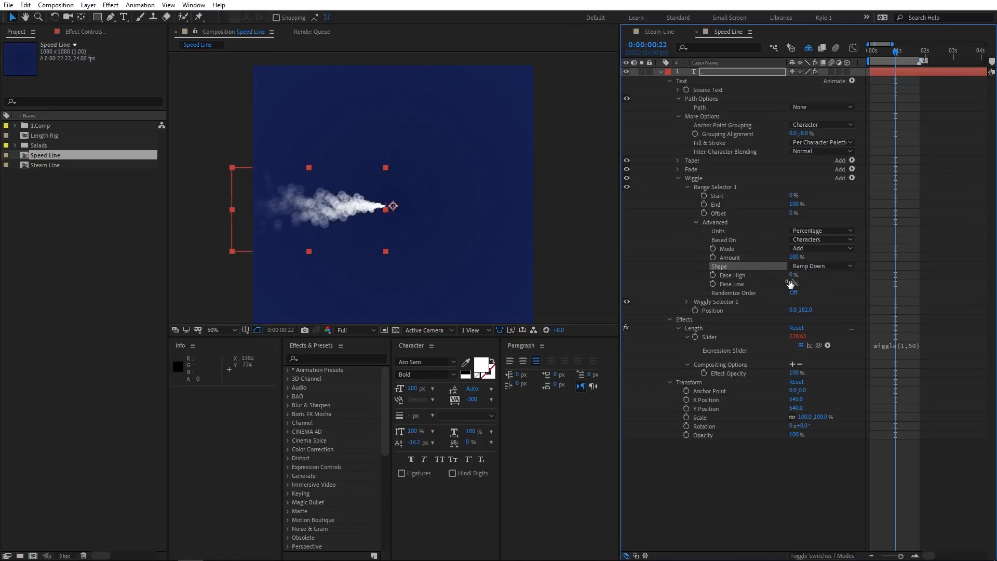
left_click_drag(790, 284, 833, 284)
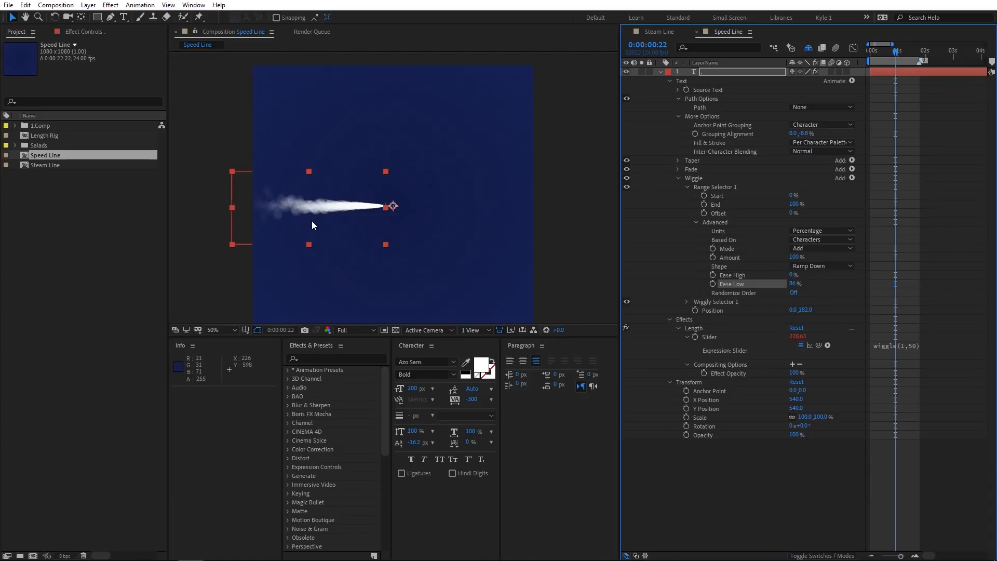
- Set the Wiggly selector's Correlation to 99% and preview the motion
left_click(686, 301)
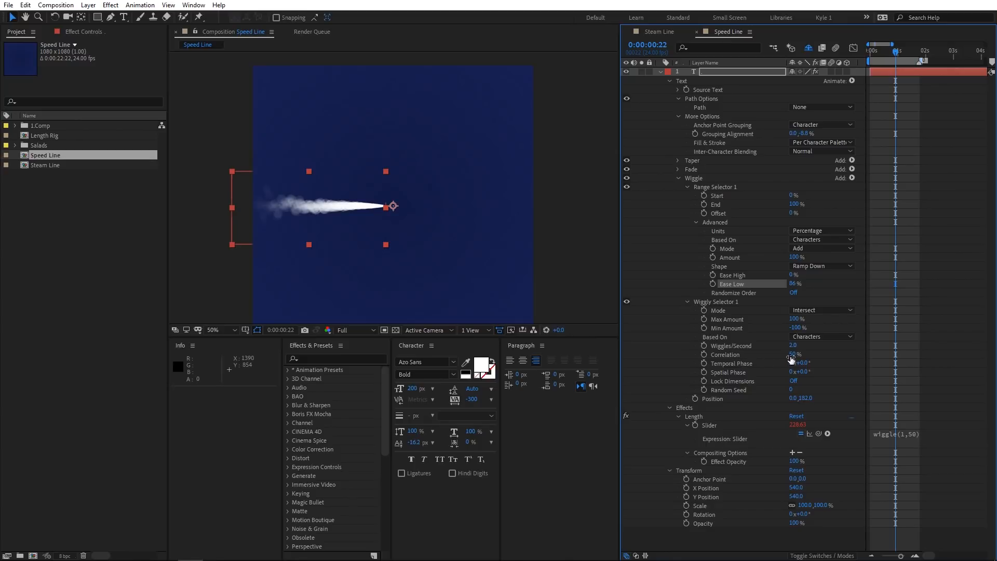
type("99")
key("Return")
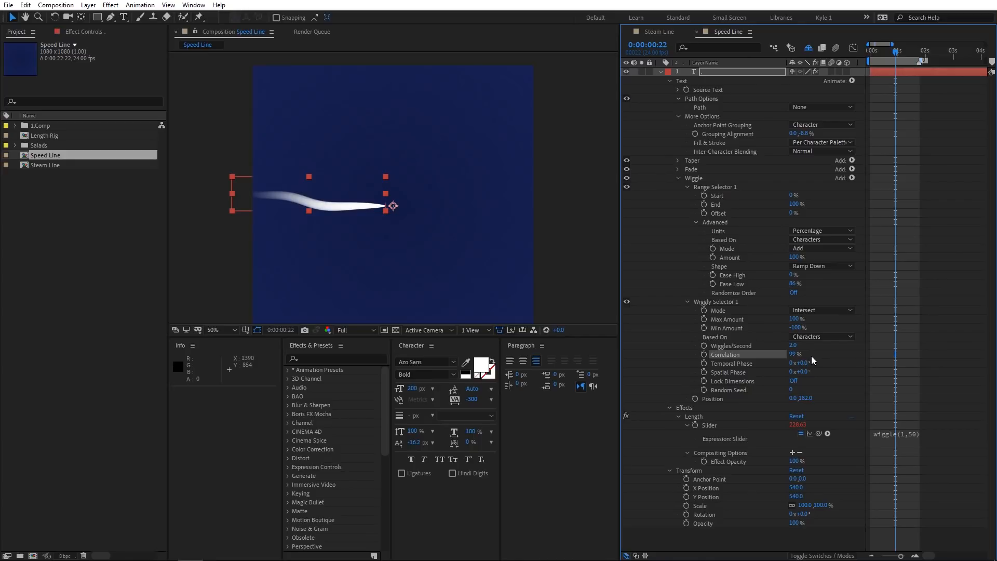
key("space")
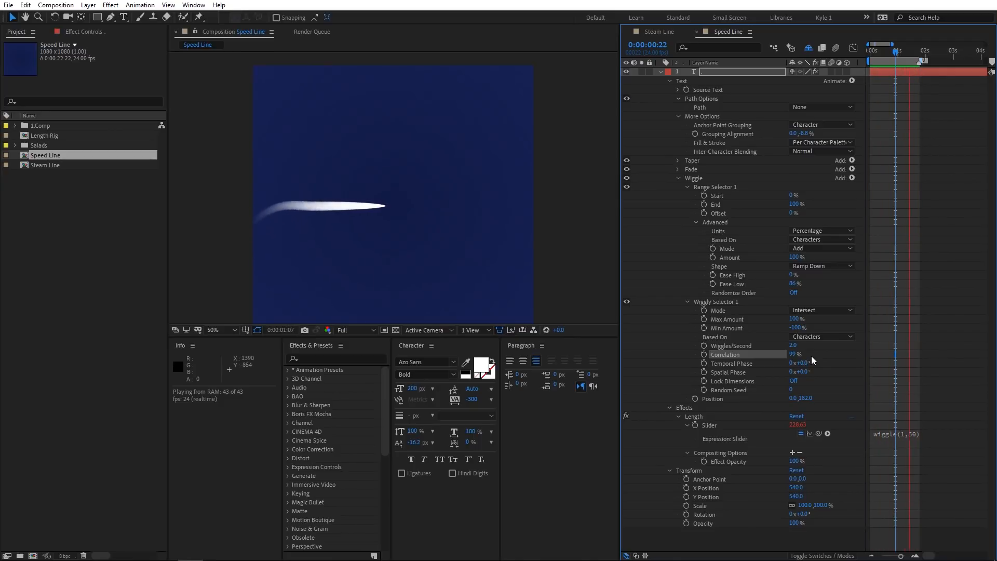
- Set the Wiggly selector's Wiggles/Second to 0
key("ctrl+z")
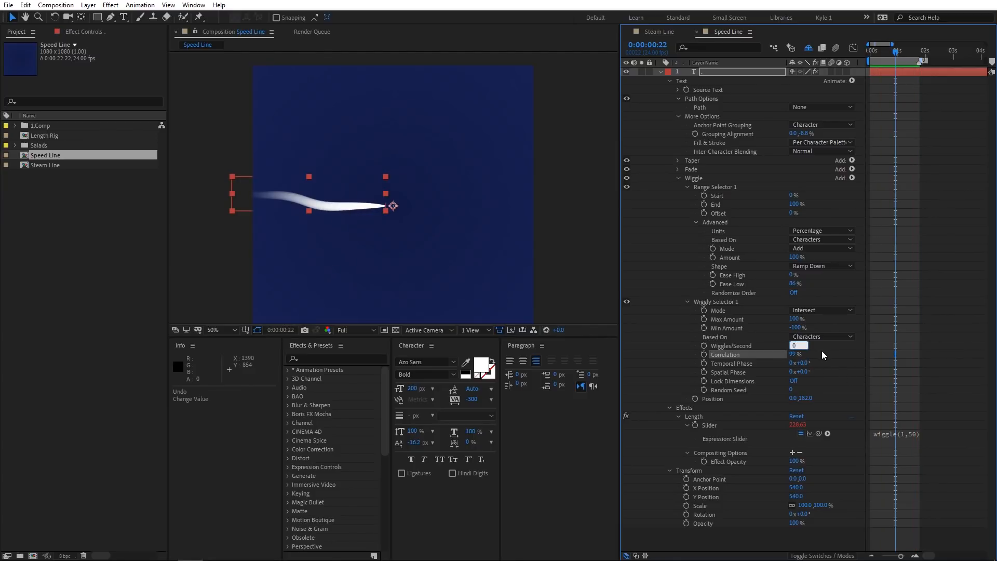
type("0")
key("Return")
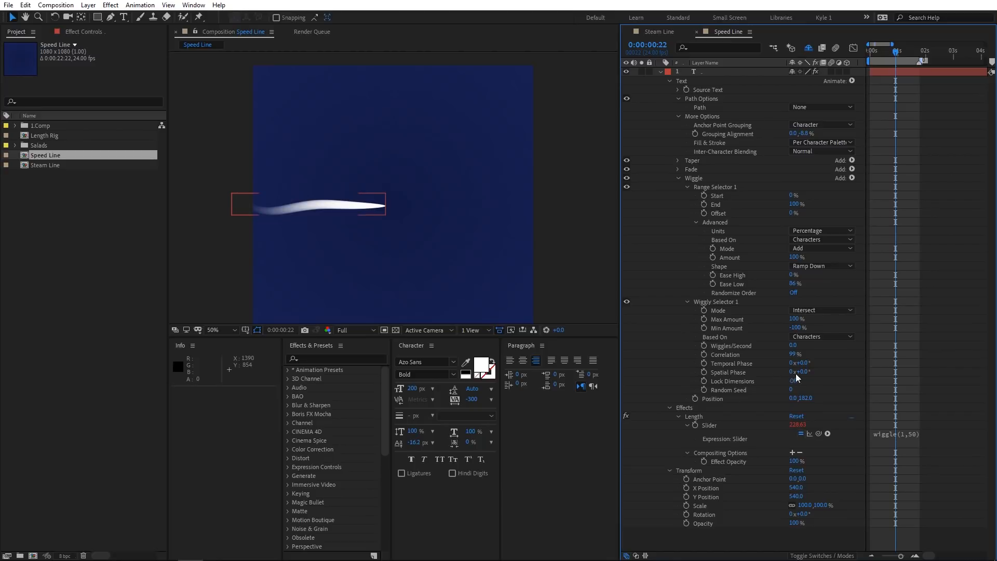
- Drive the Wiggly selector's Spatial Phase with the expression time*400 and preview the animation
left_click_drag(803, 375, 349, 395)
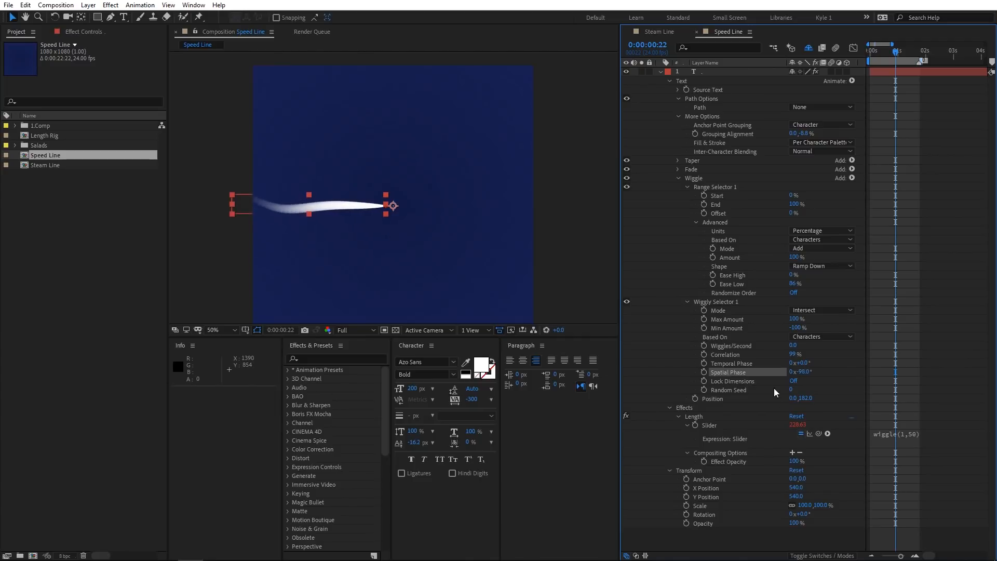
key("ctrl+z")
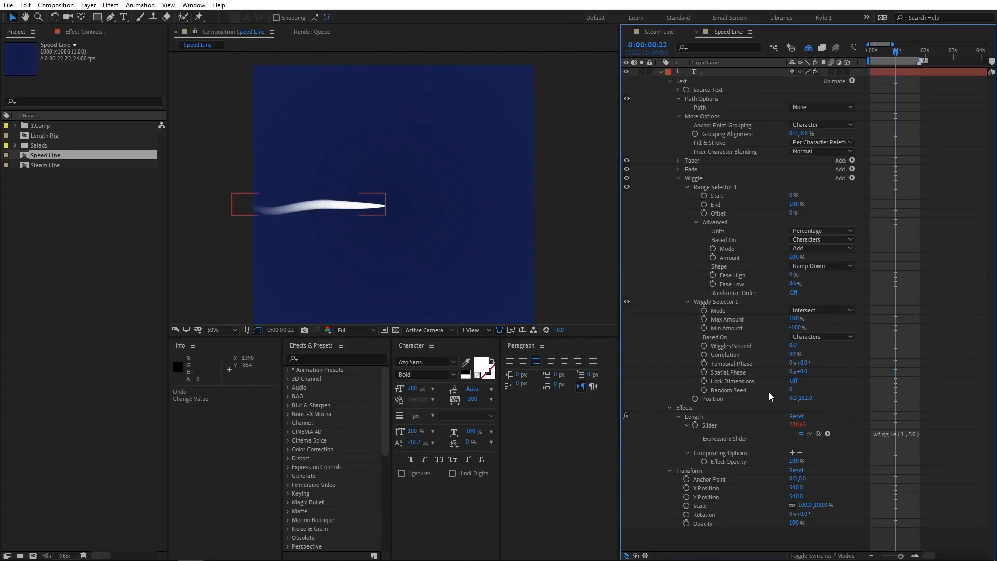
left_click(704, 372, "alt")
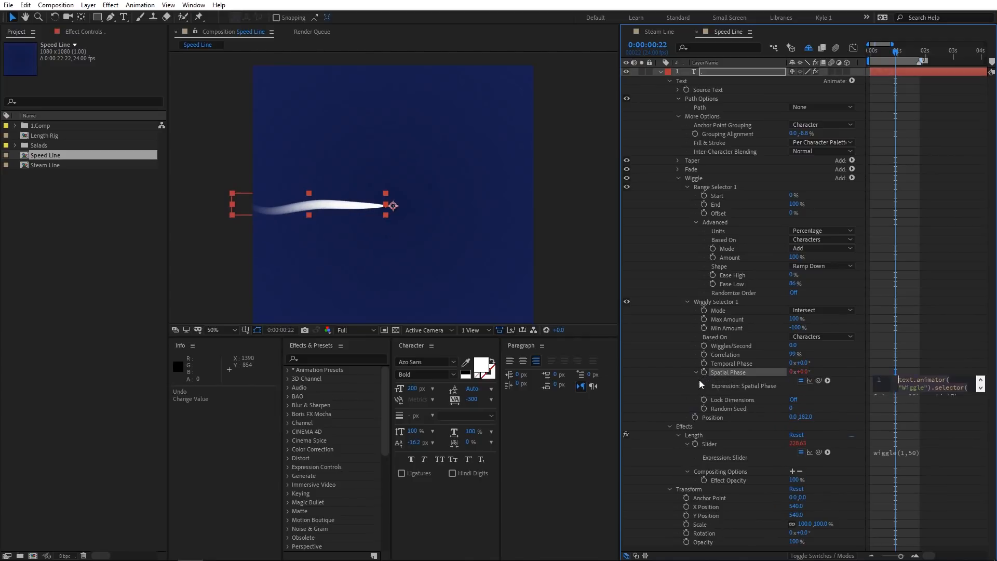
type("time")
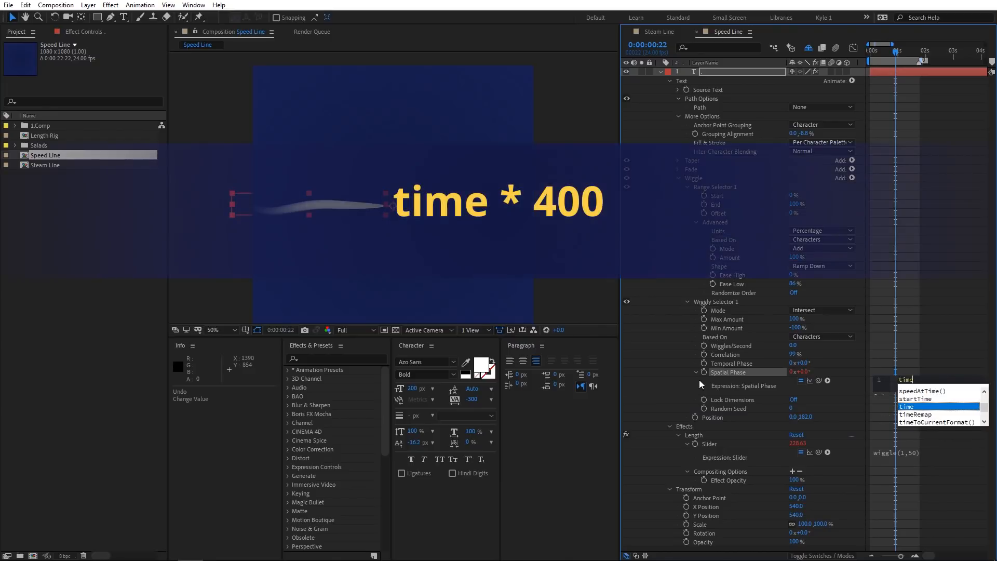
type("*400")
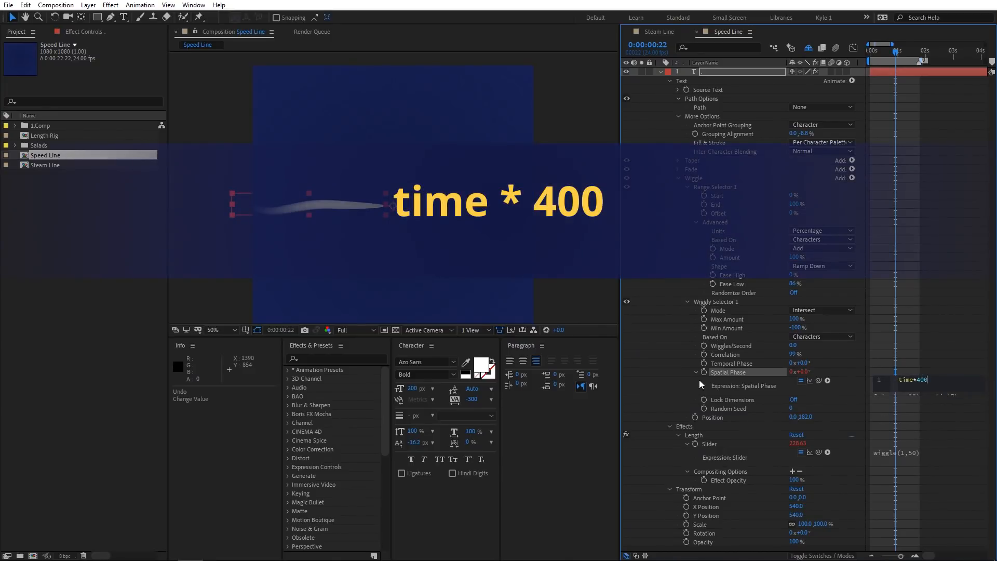
key("KP_Enter")
key("space")
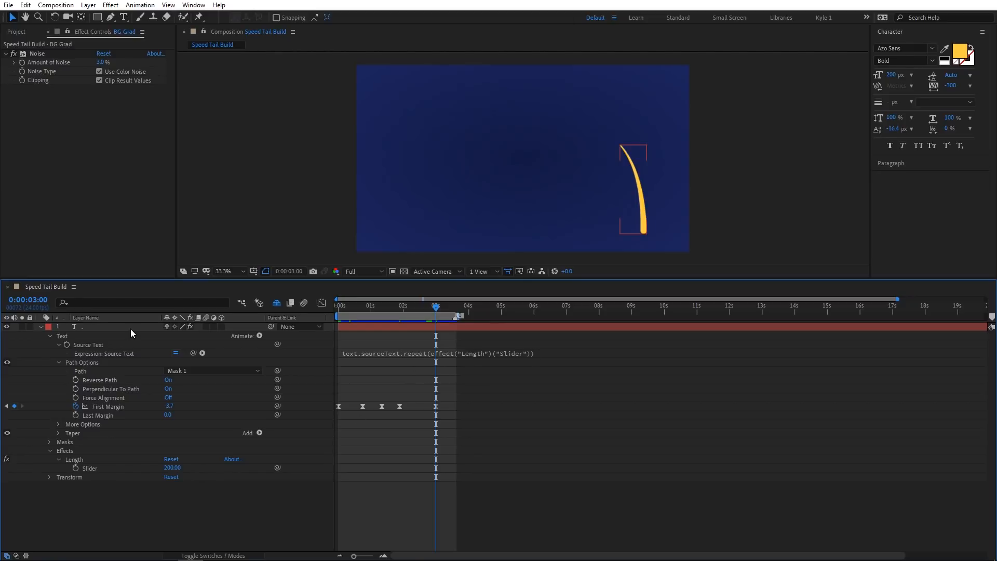
- Examine the Taper animator's range selector and scale settings in the Speed Tail Build composition
left_click(72, 434)
left_click(58, 433)
scroll(117, 471, "down", 2)
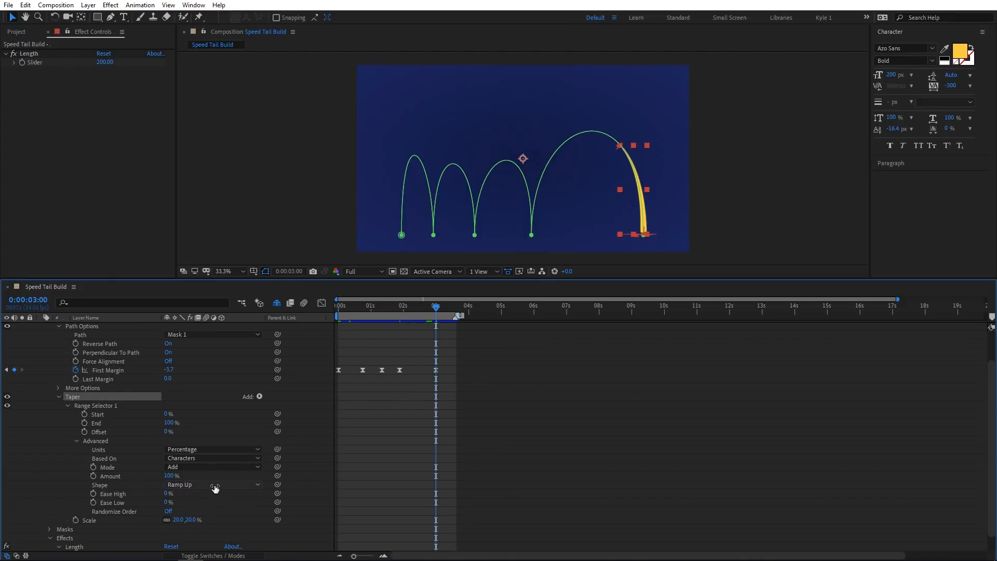
left_click(58, 397)
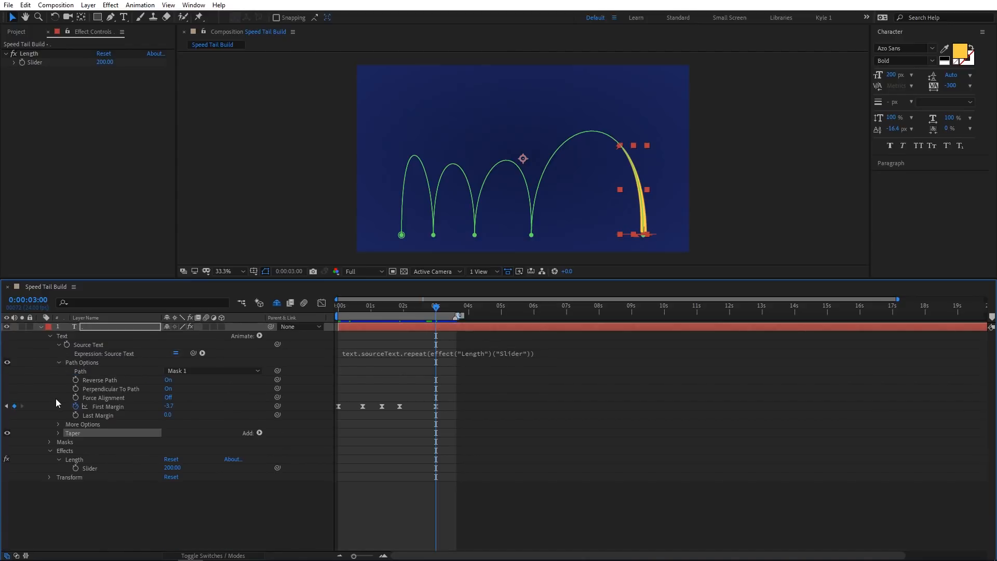
- Examine the bouncing mask path, the First Margin keyframes and their value graph, and preview the motion
left_click(73, 442)
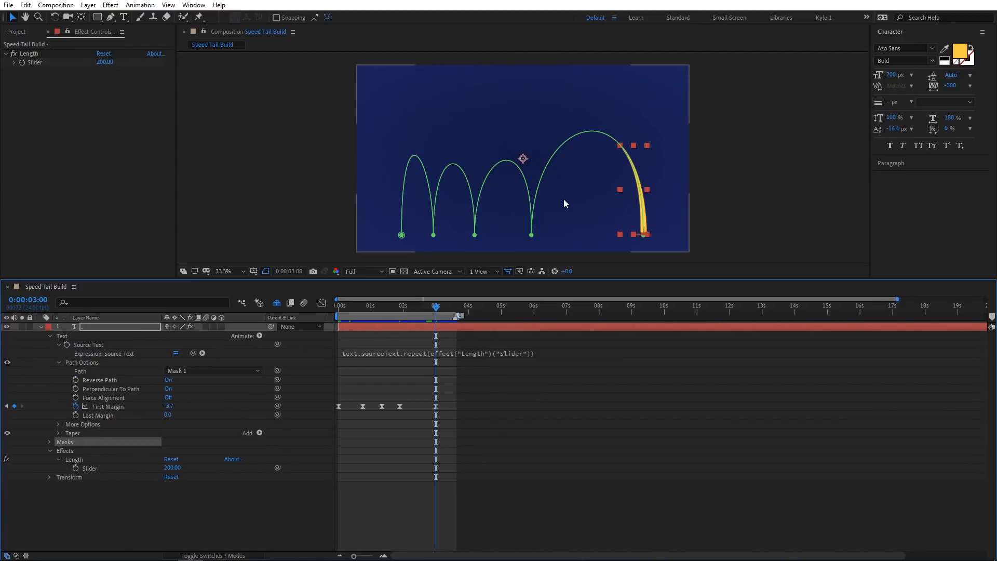
left_click_drag(345, 306, 435, 308)
left_click(136, 407)
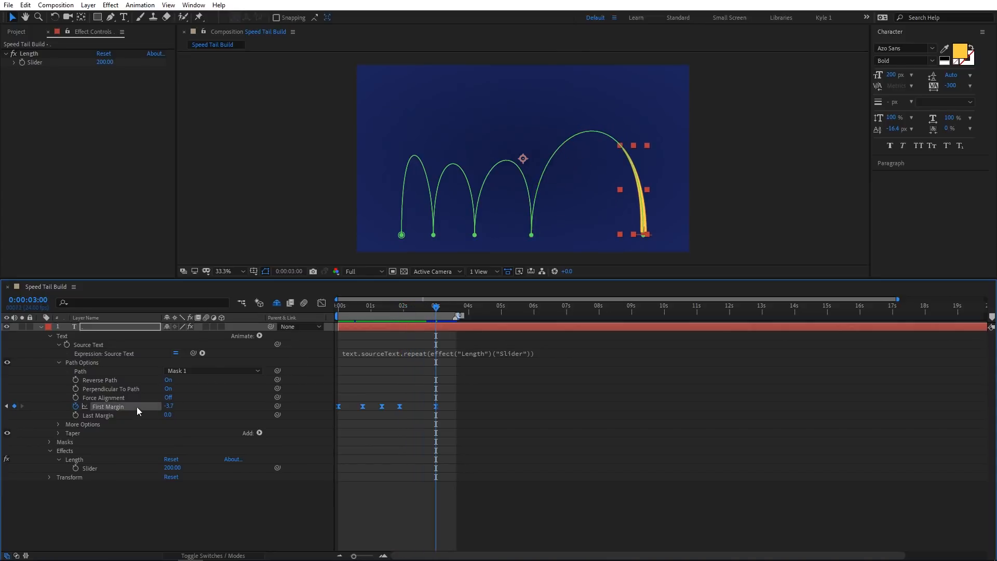
left_click(321, 303)
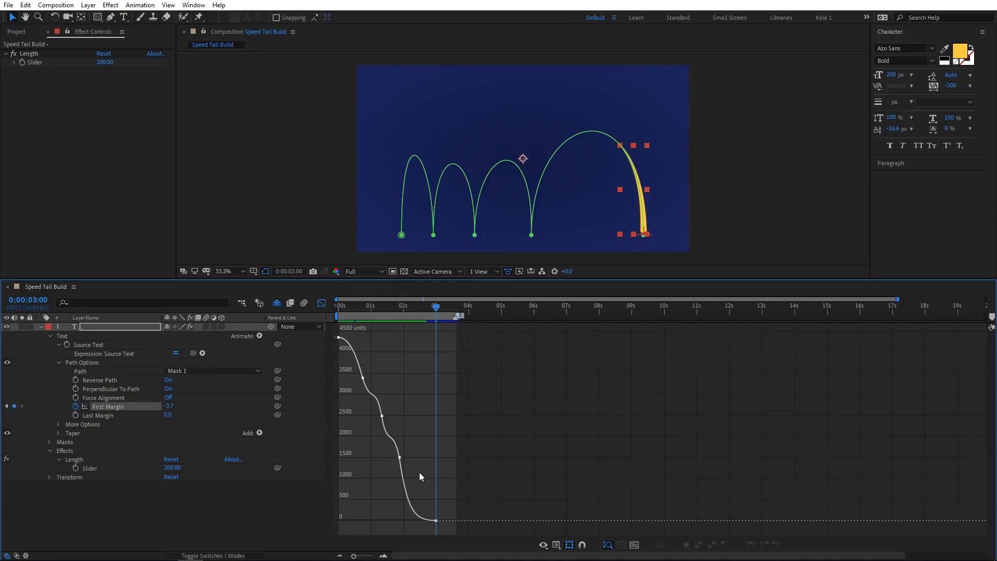
left_click(322, 303)
key("space")
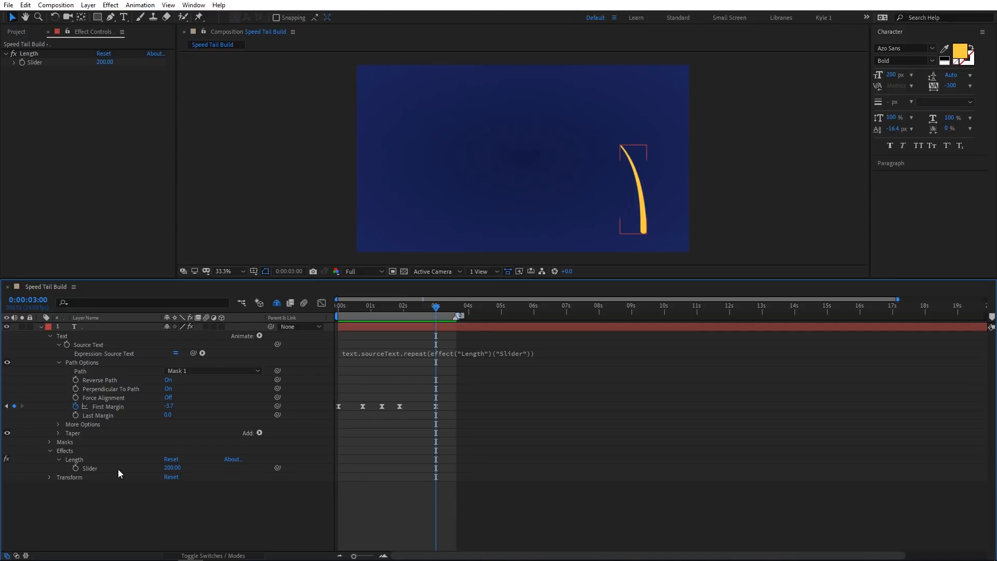
- Try moving the mask vertex between the third and fourth bounces farther right at 0:00:01:21, and undo the move
left_click_drag(363, 309, 393, 308)
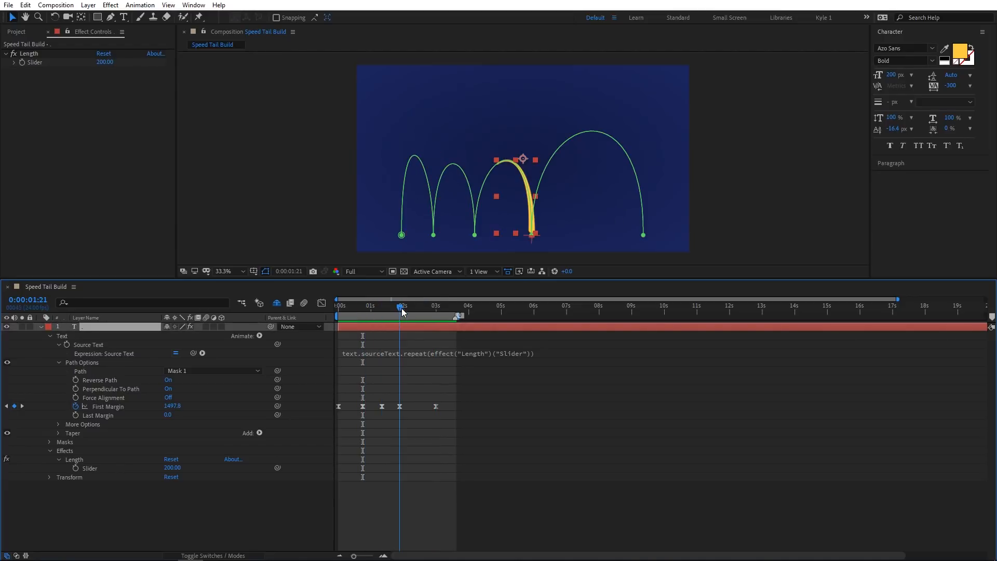
left_click_drag(532, 233, 612, 227)
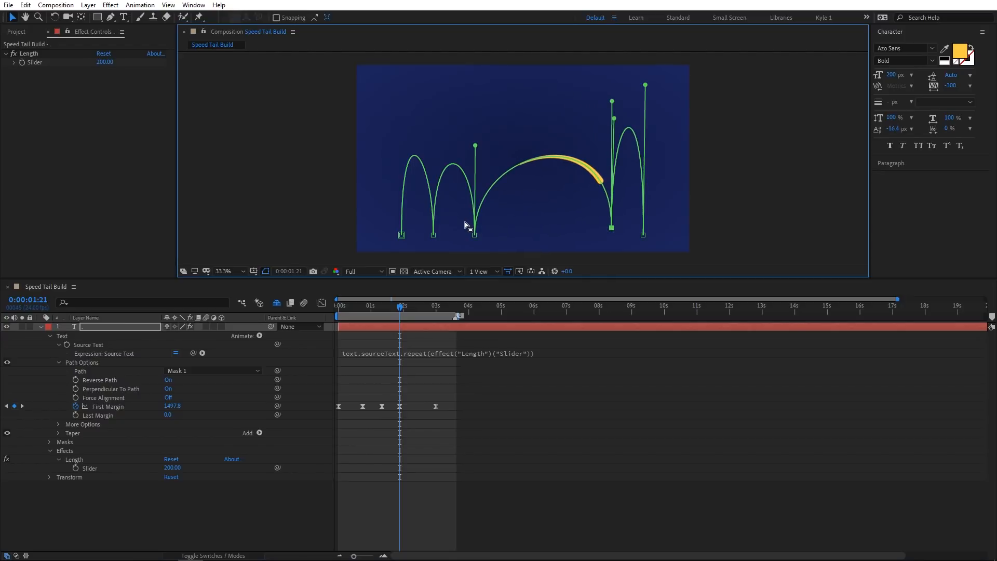
key("ctrl+z")
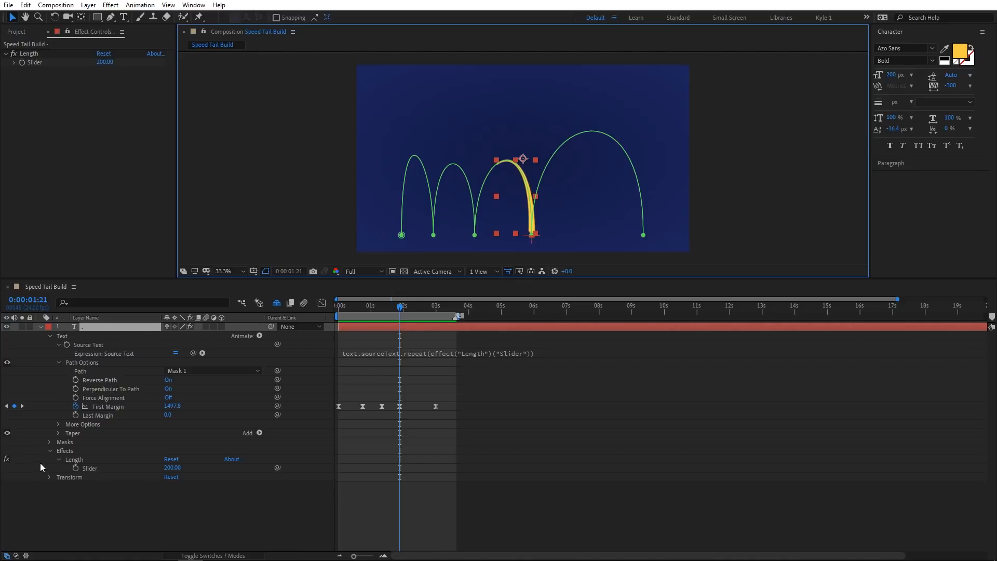
- Duplicate the Length slider effect, rename the copy Speed and place it above Length
left_click(76, 460)
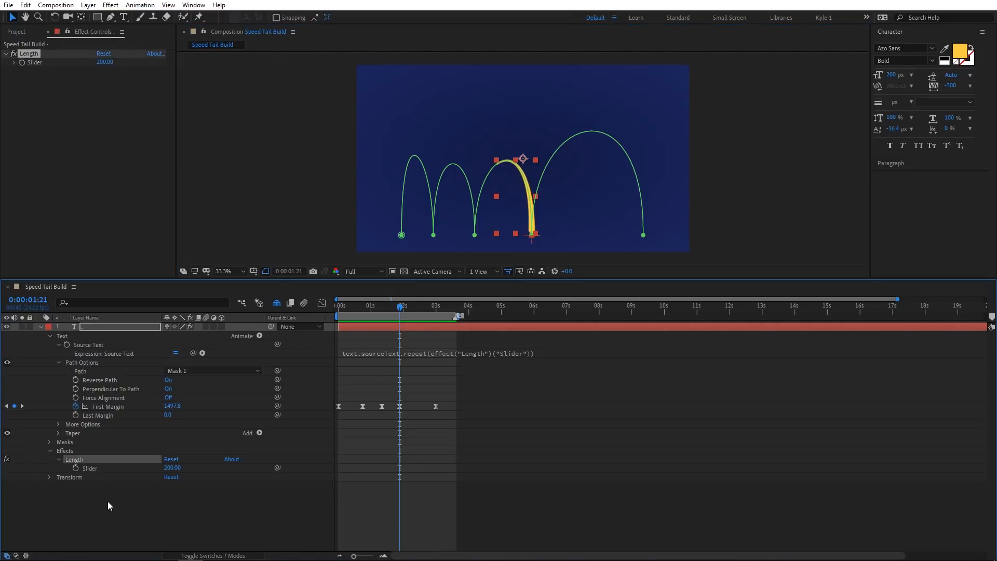
key("ctrl+d")
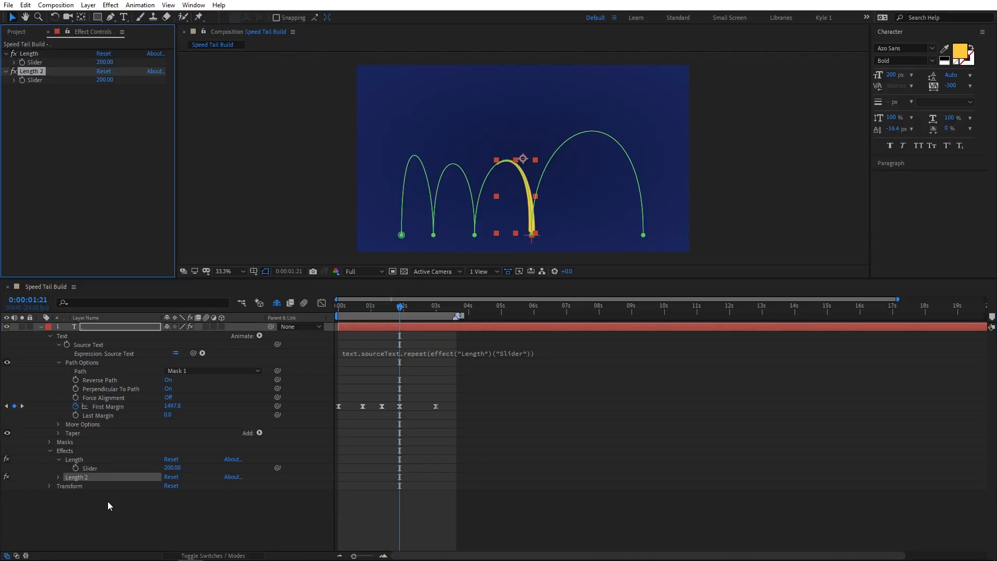
key("Return")
type("Speed")
key("Return")
left_click_drag(28, 72, 23, 52)
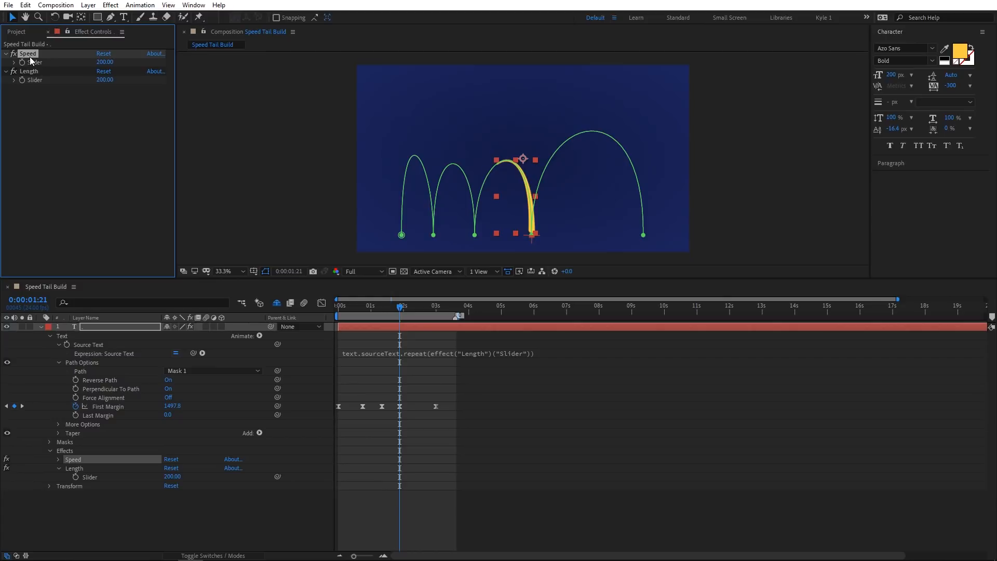
- Link the Speed effect's slider to the text layer's First Margin property with an expression
left_click(58, 459)
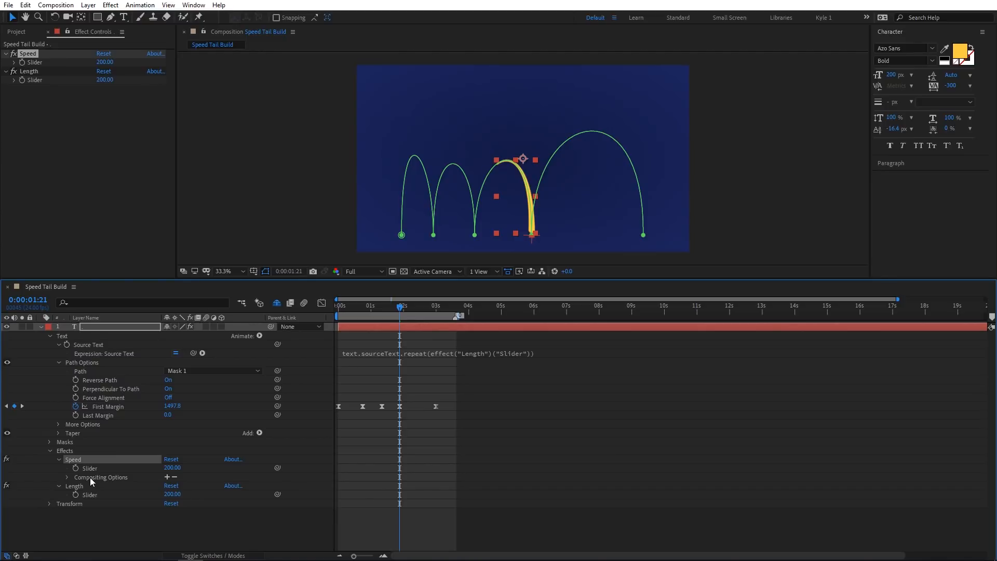
left_click(95, 475, "alt+shift")
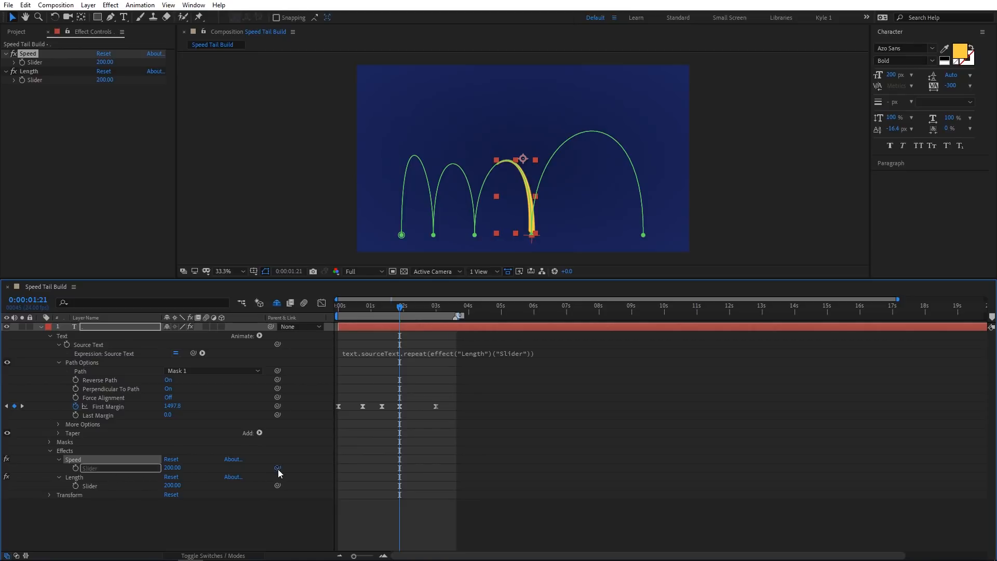
left_click_drag(277, 468, 133, 408)
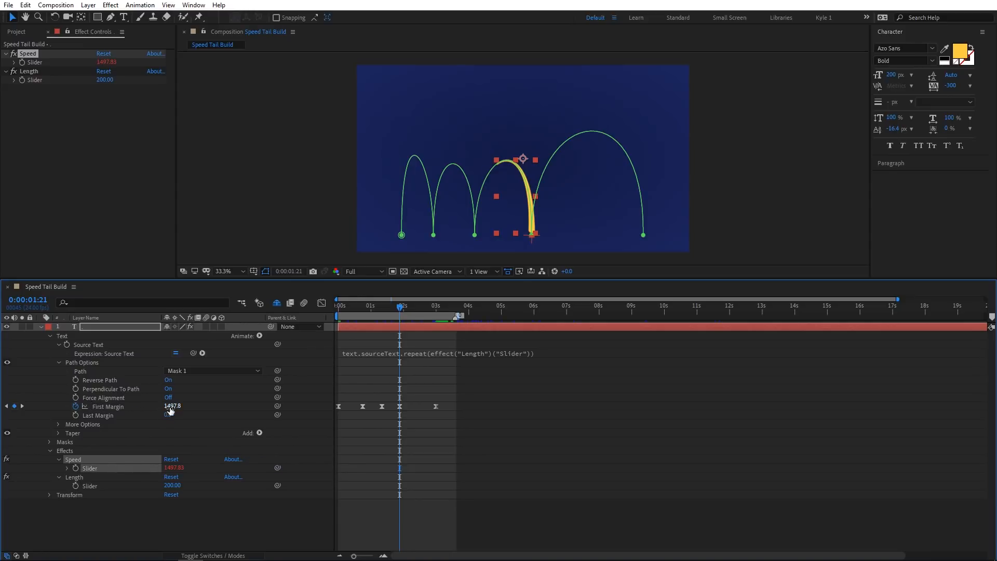
- Extend the Speed slider's expression to text.pathOption.firstMargin.speed and preview the animation
left_click(66, 468)
left_click(472, 478)
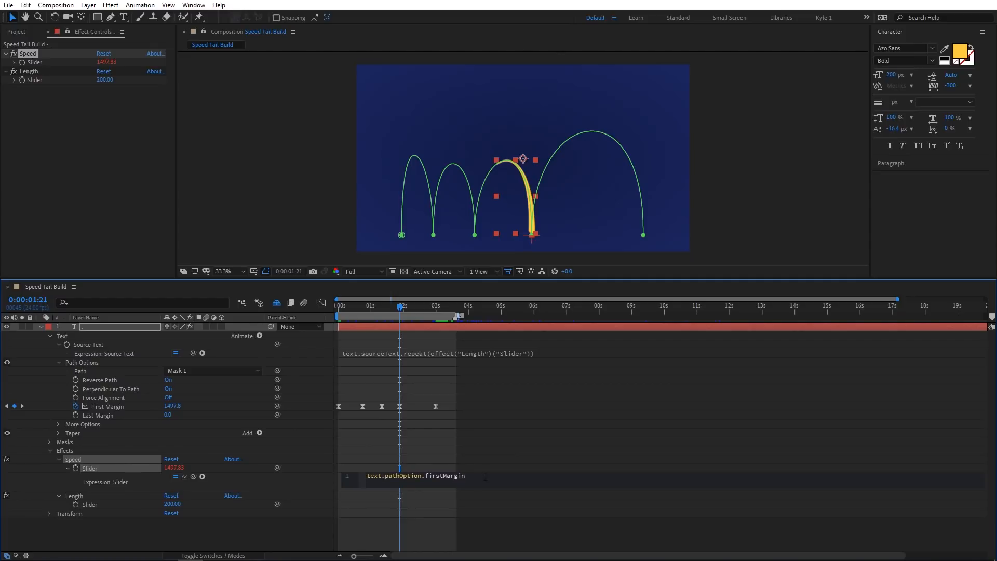
type(".speed")
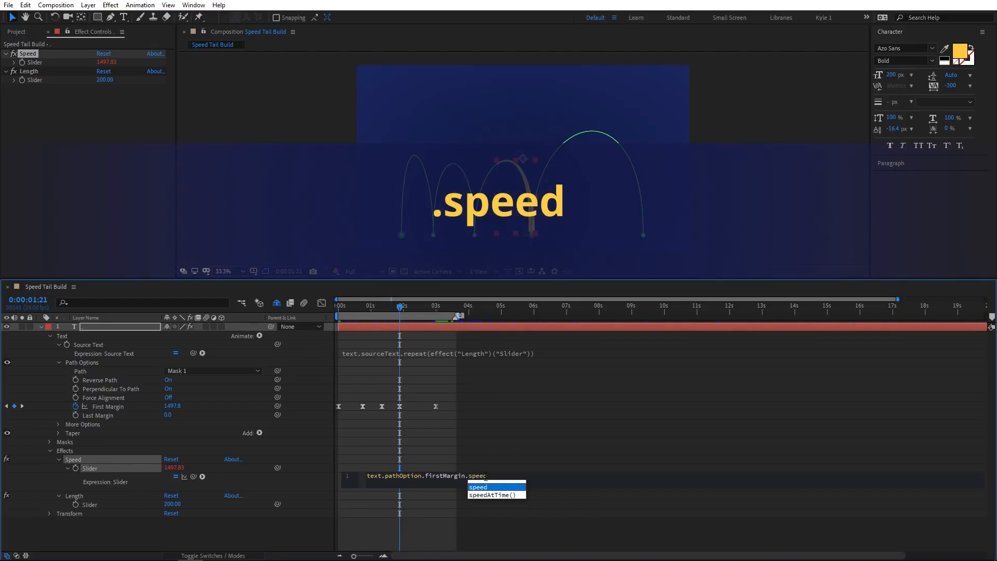
key("Return")
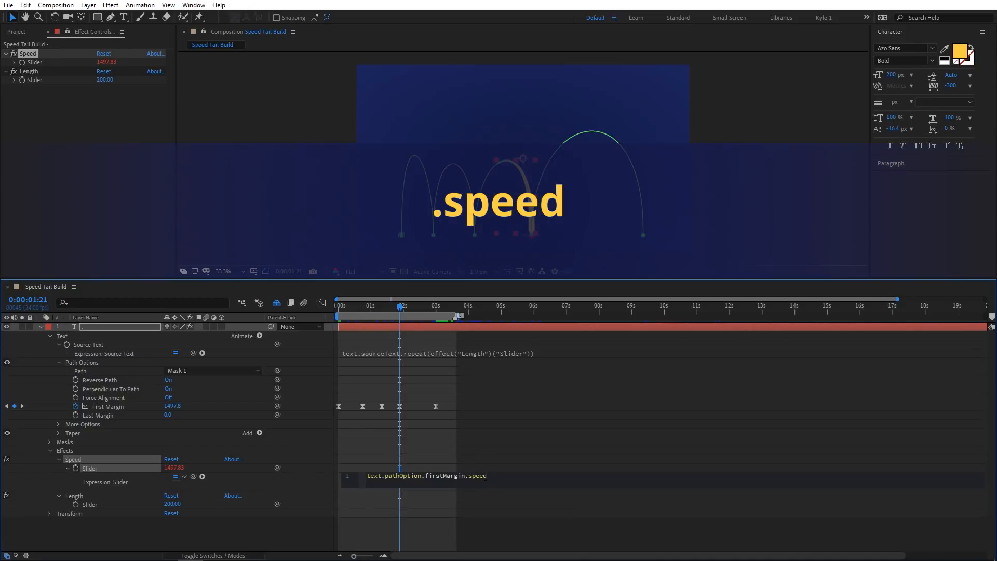
key("KP_Enter")
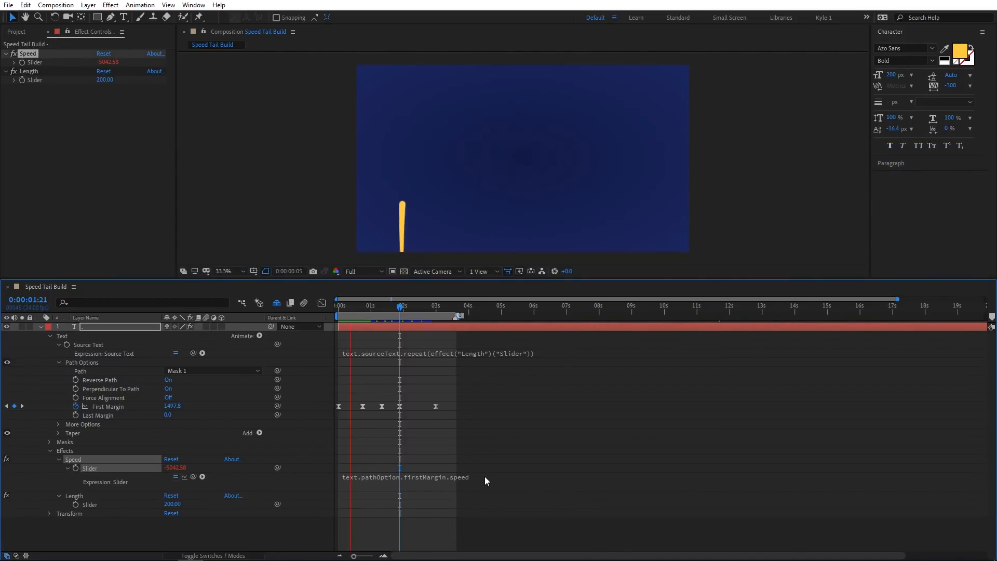
key("space")
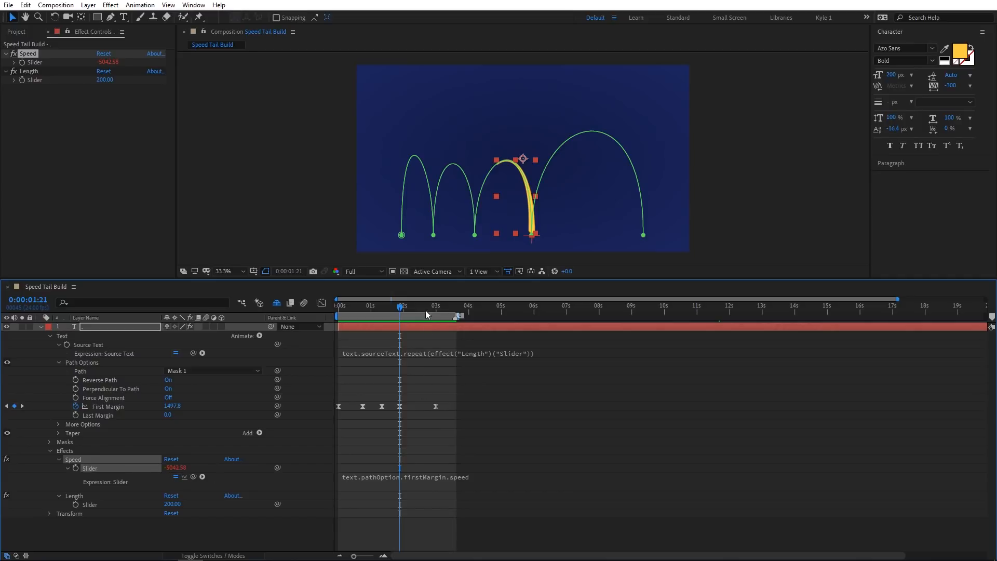
- Try linking the Length slider to the Speed slider at 0:00:01:01, and remove that expression
left_click_drag(400, 306, 372, 307)
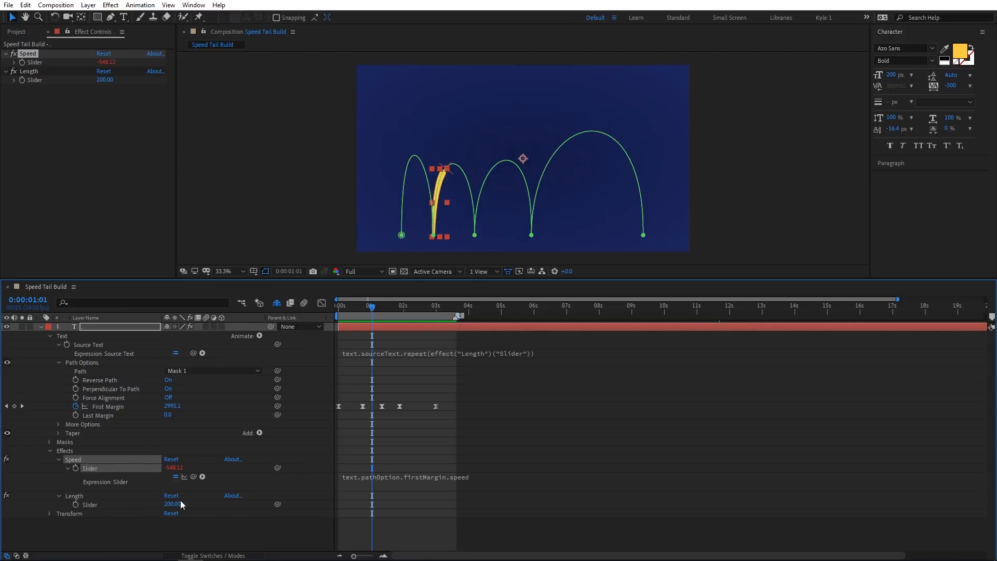
left_click_drag(278, 505, 124, 469)
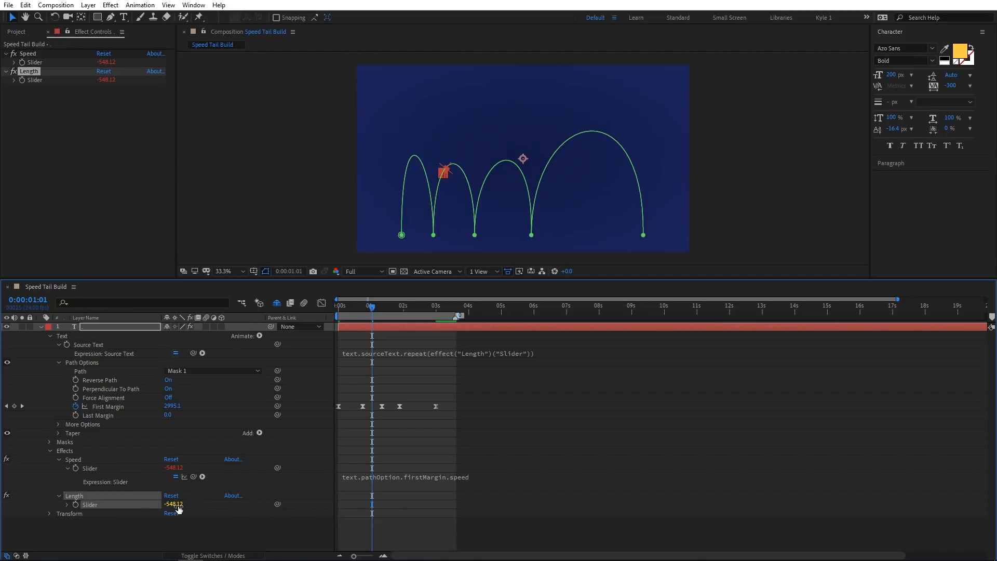
left_click(76, 505, "alt")
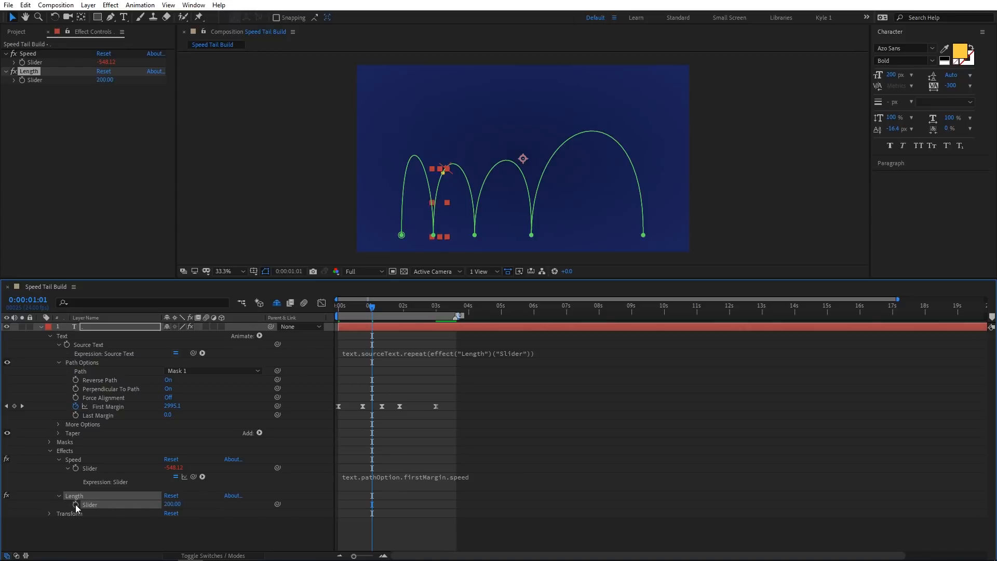
left_click(101, 525)
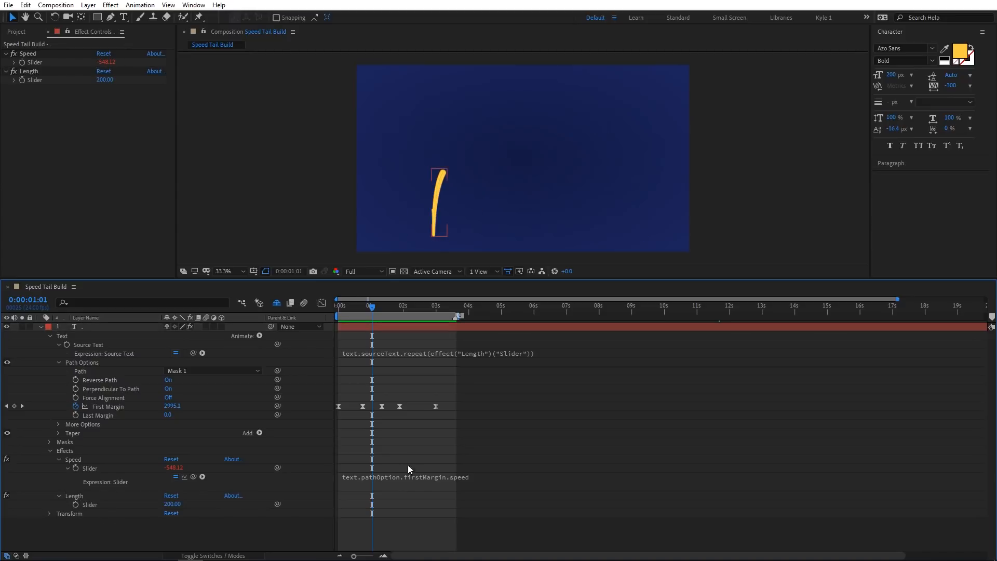
- Wrap the Speed slider's expression in an absolute value as Math.abs(text.pathOption.firstMargin.speed)
left_click(478, 478)
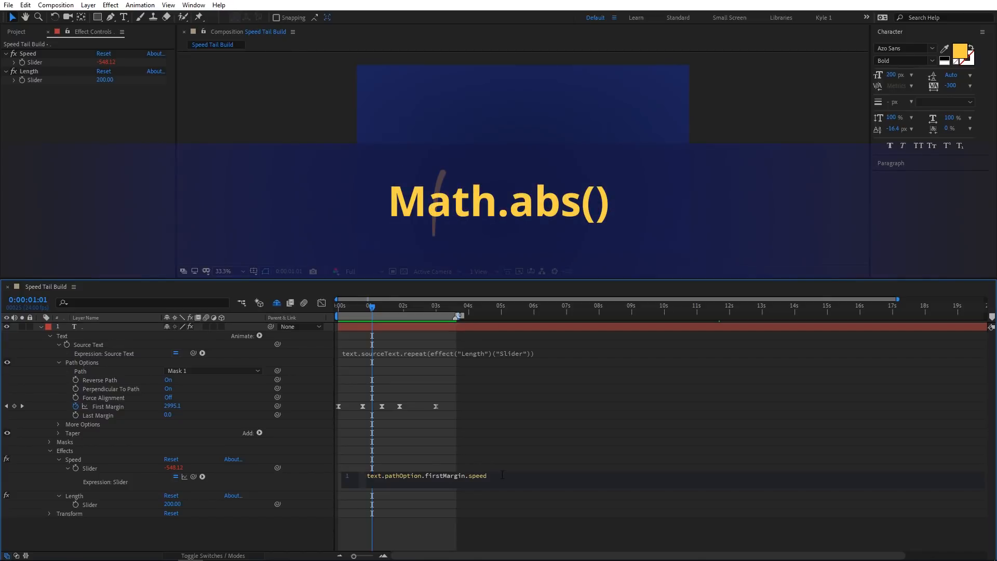
type("Math.abs")
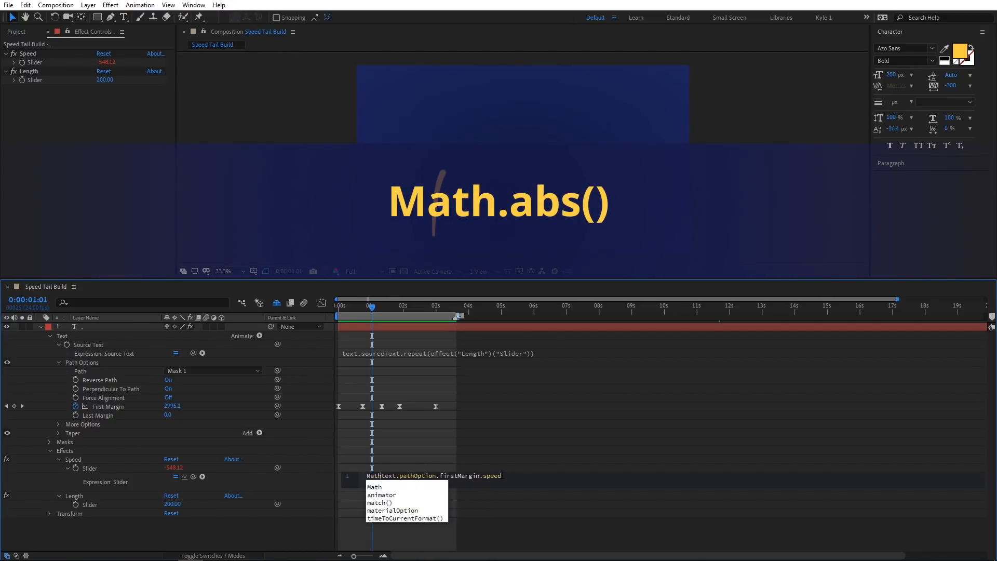
type("(")
key("End")
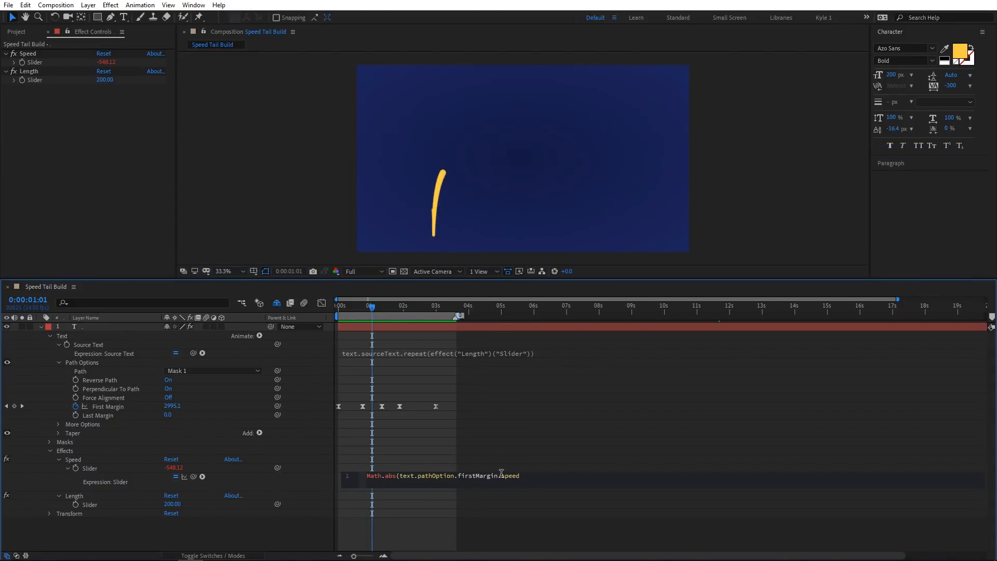
key("KP_Enter")
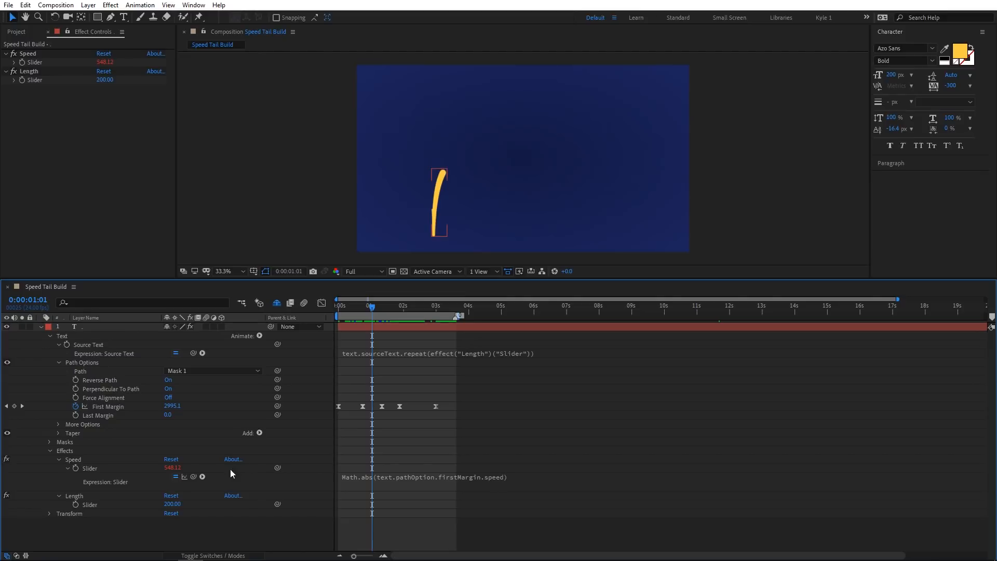
- Link the Length slider to the Speed slider with an expression and preview the tail up to 0:00:02:07
left_click_drag(278, 504, 92, 469)
left_click(167, 522)
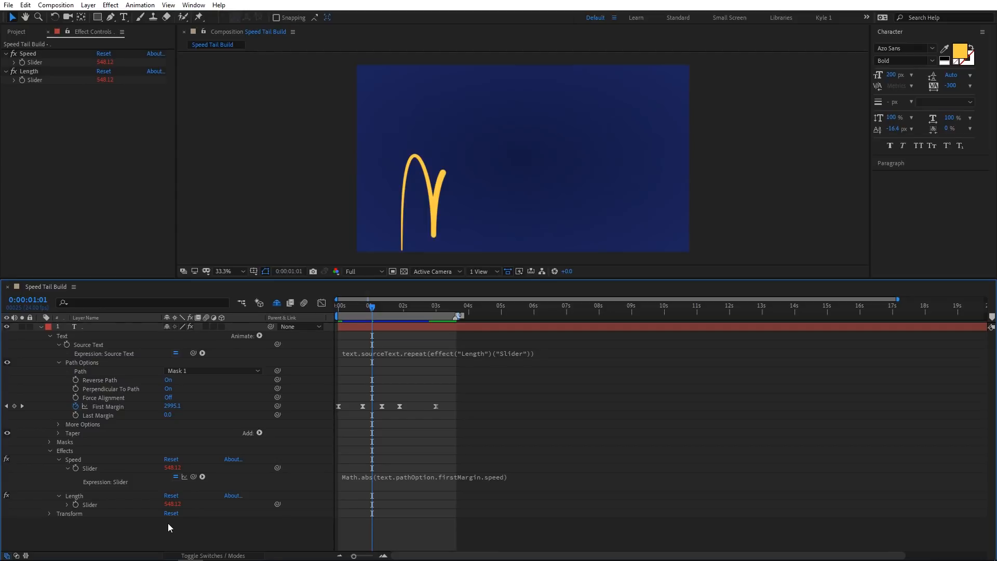
key("space")
left_click_drag(401, 305, 413, 308)
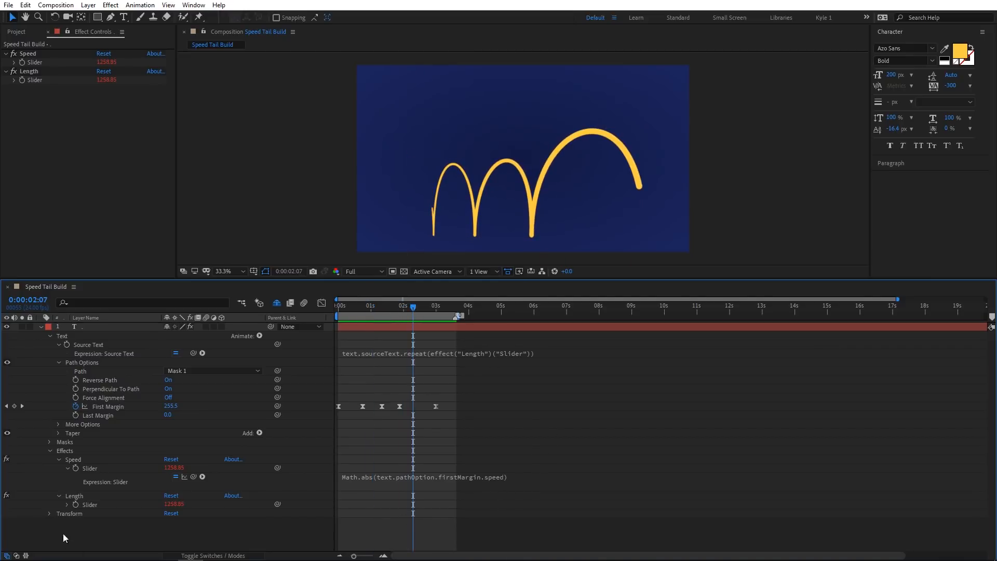
- Divide the Length slider's expression by 50, as effect("Speed")("Slider")/50, and preview the result
left_click(67, 504)
scroll(66, 506, "down", 1)
left_click(464, 481)
left_click(500, 489)
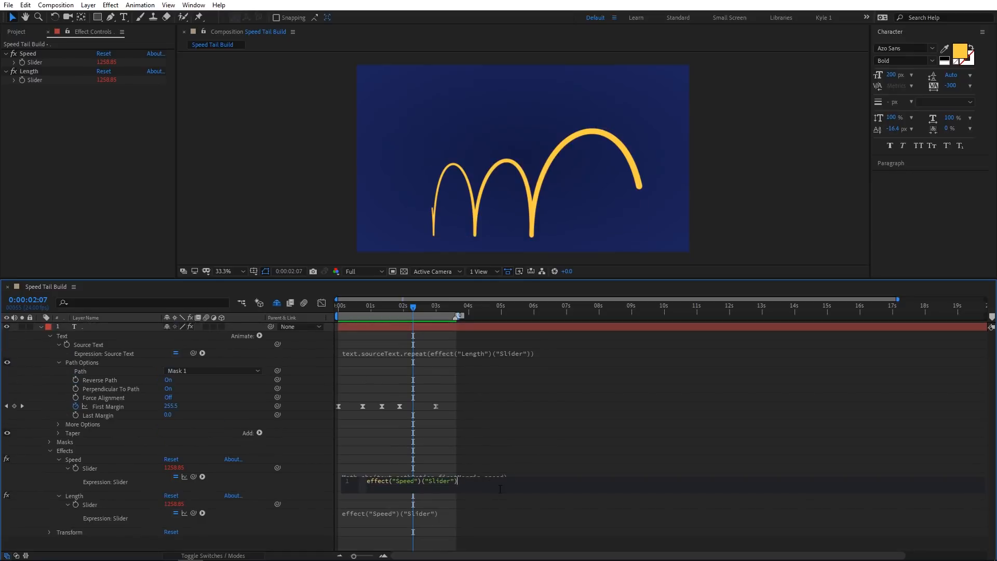
type("/50")
key("KP_Enter")
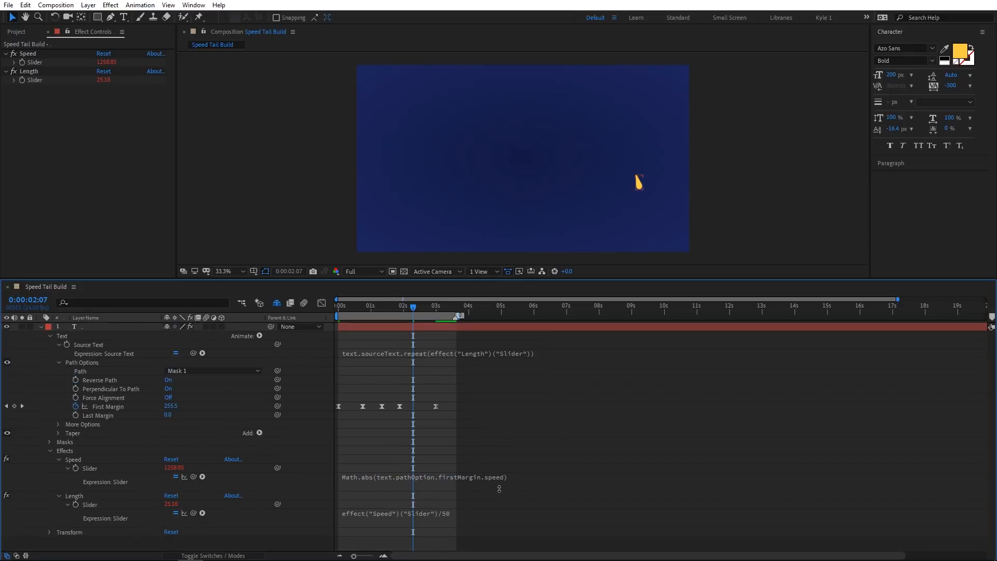
key("space")
- Change the divisor in the Length slider's expression to 5 and preview the tail
left_click(475, 513)
key("BackSpace")
key("KP_Enter")
key("space")
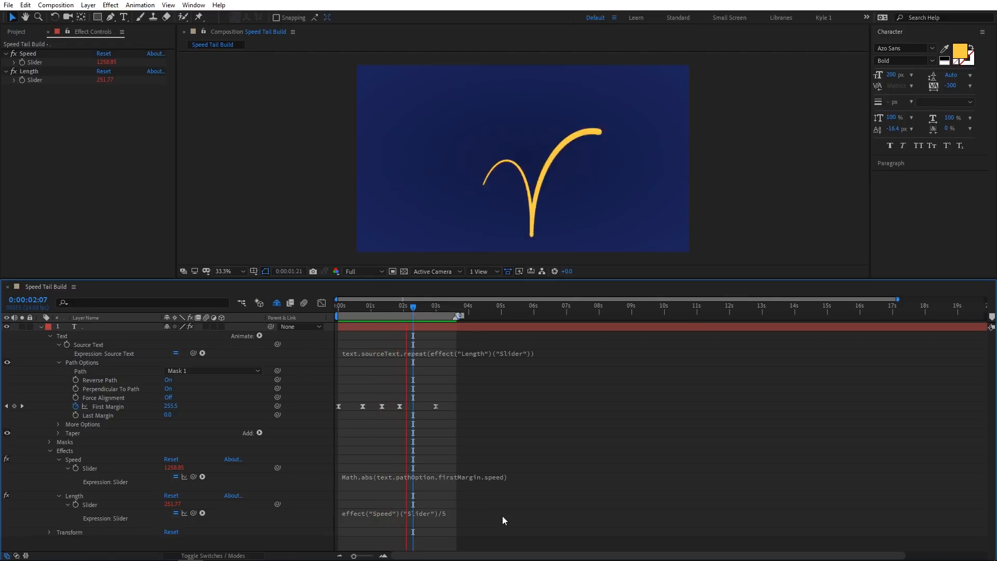
key("space")
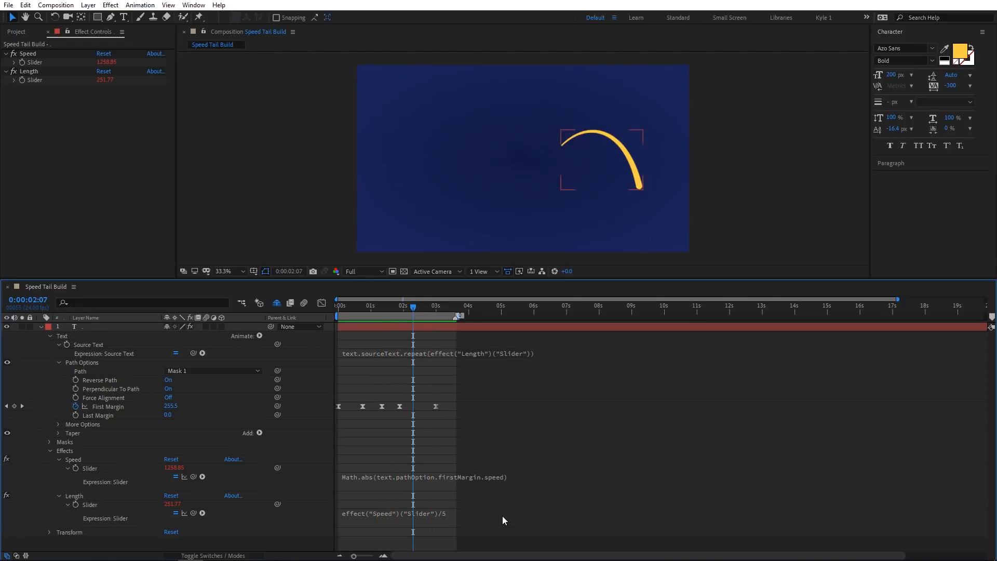
- Remove the division from the Length slider's expression, leaving effect("Speed")("Slider")
left_click(500, 516)
key("BackSpace")
key("BackSpace")
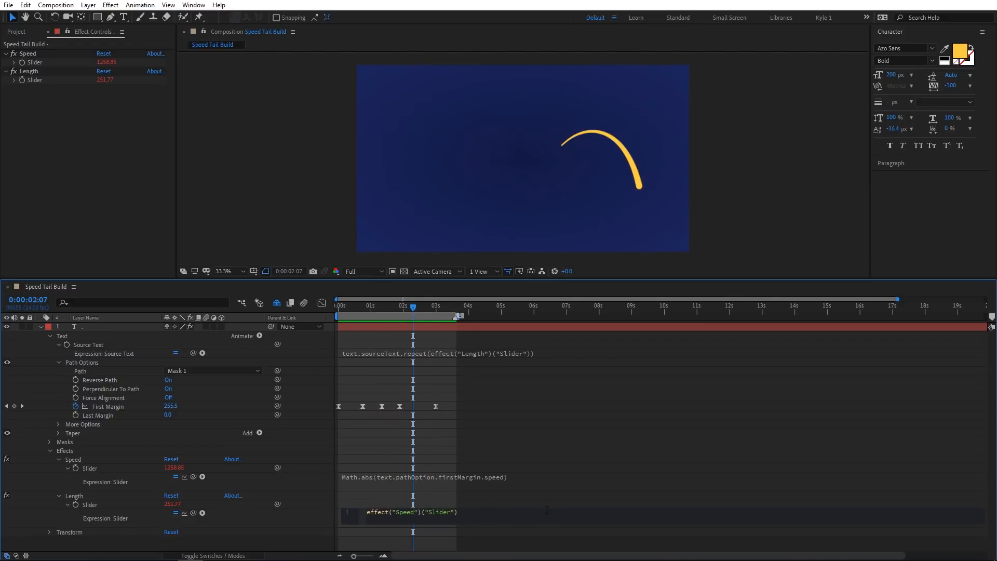
key("KP_Enter")
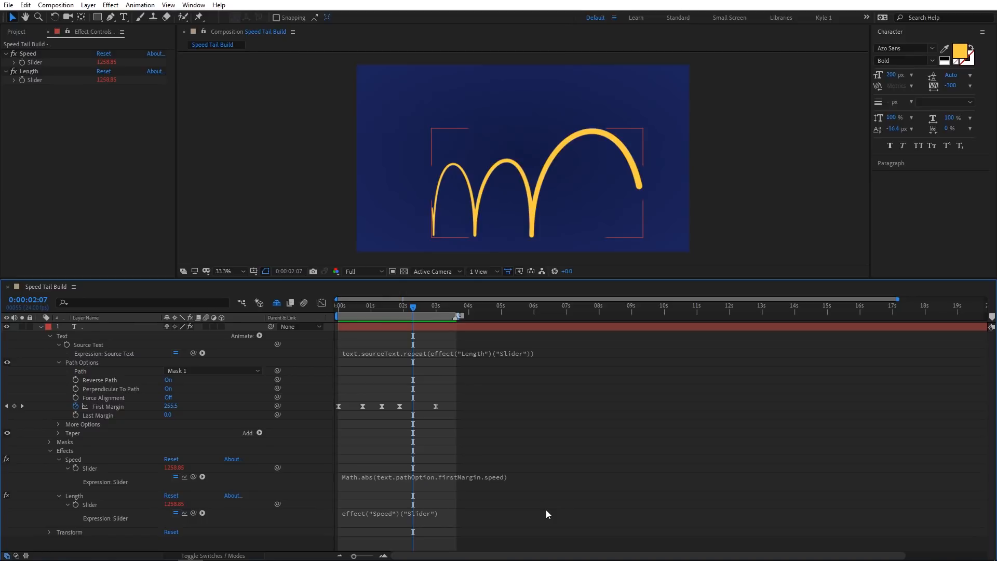
- Duplicate the Speed slider effect and rename the copy Divider
left_click(91, 460)
key("ctrl+d")
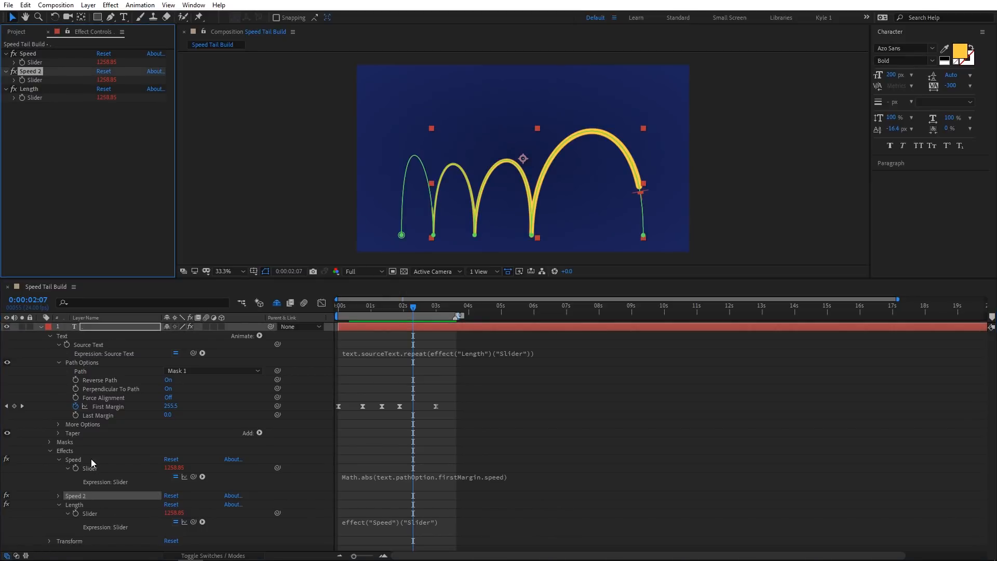
key("Return")
type("Divider")
key("Return")
- Remove the expression from the Divider's slider and set its value to 10
left_click(57, 496)
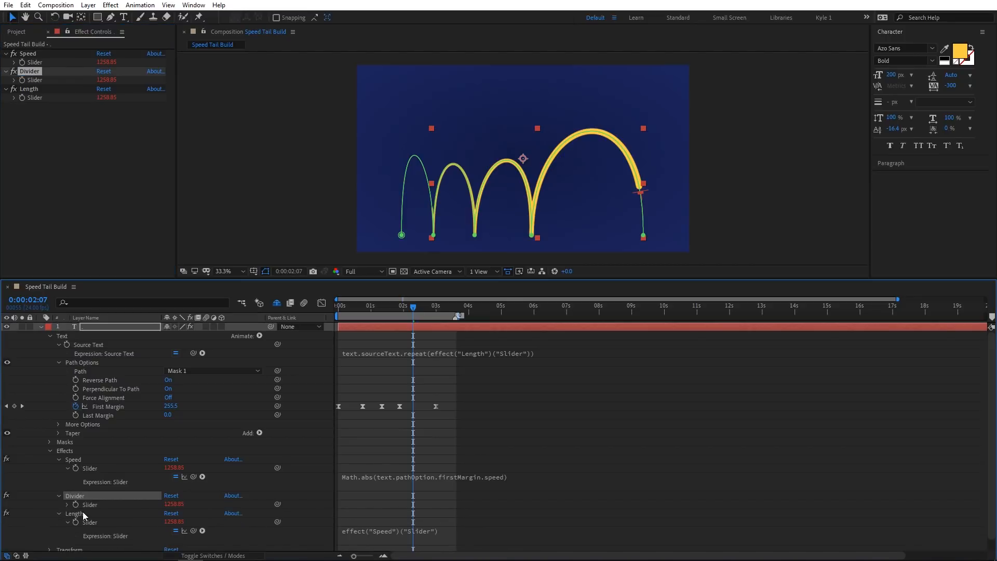
left_click(75, 506, "alt")
left_click(172, 505)
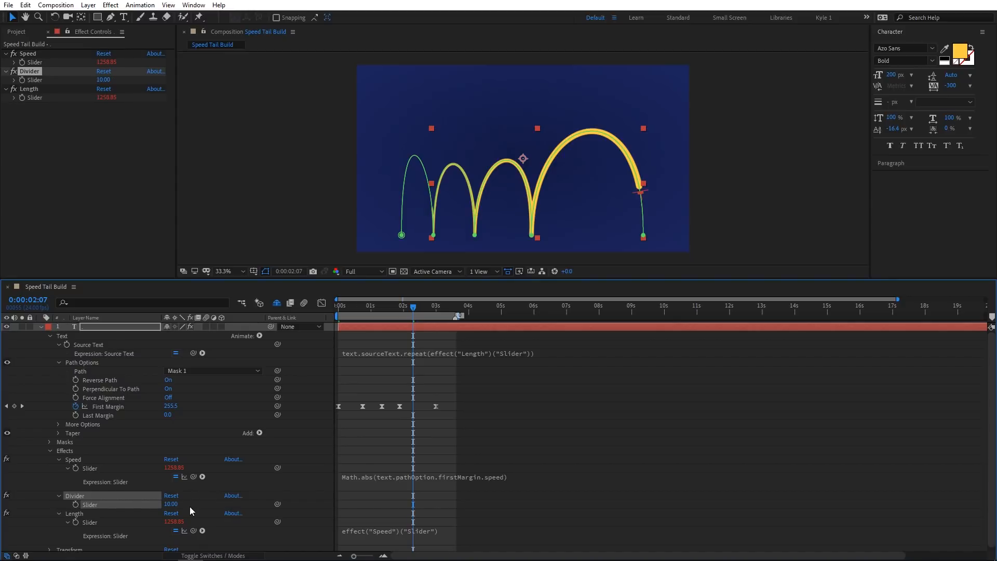
- In the Length slider's expression, store the Speed reference as a variable: var spd = effect("Speed")("Slider");
scroll(459, 513, "down", 1)
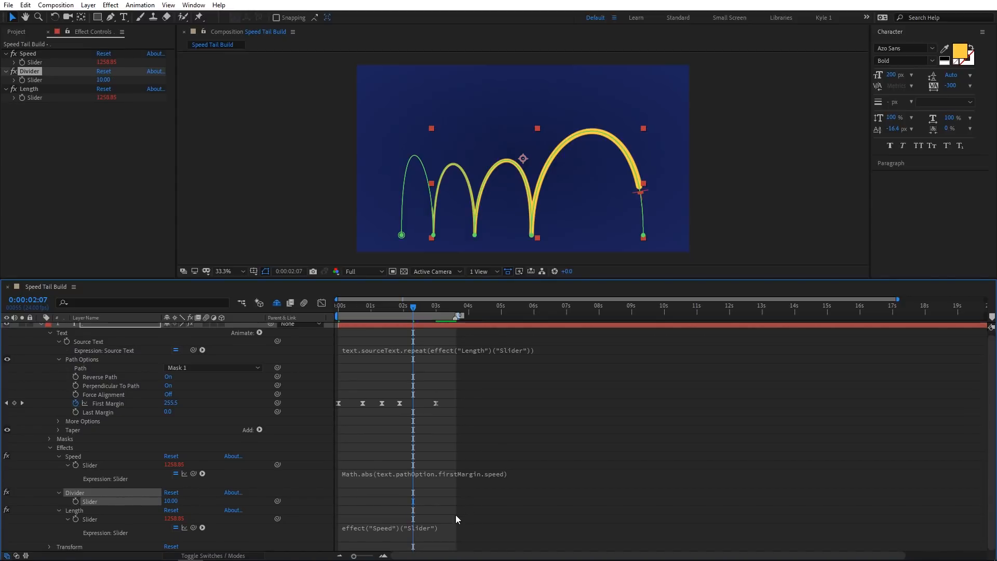
left_click(444, 525)
left_click(468, 528)
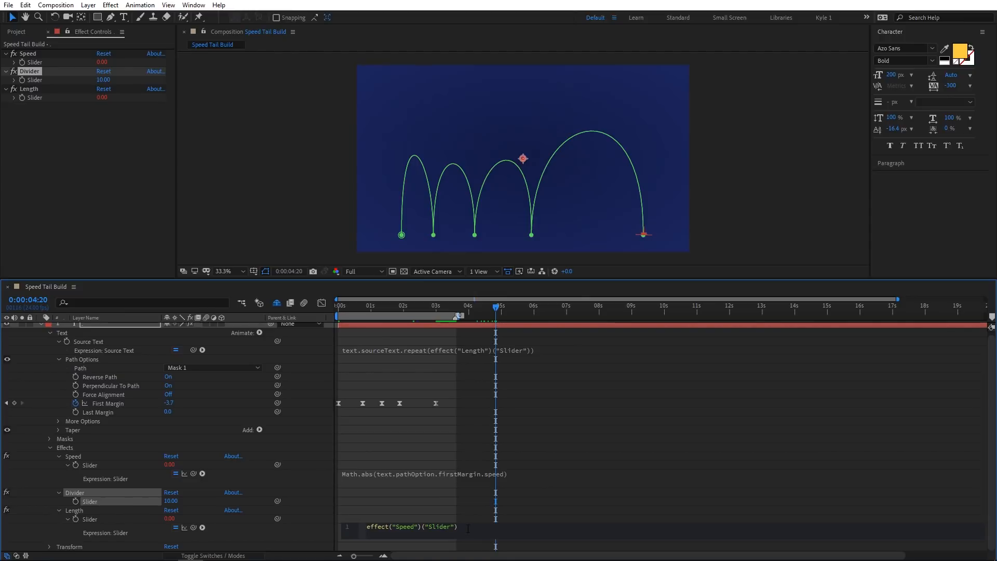
key("Home")
type("var spd =")
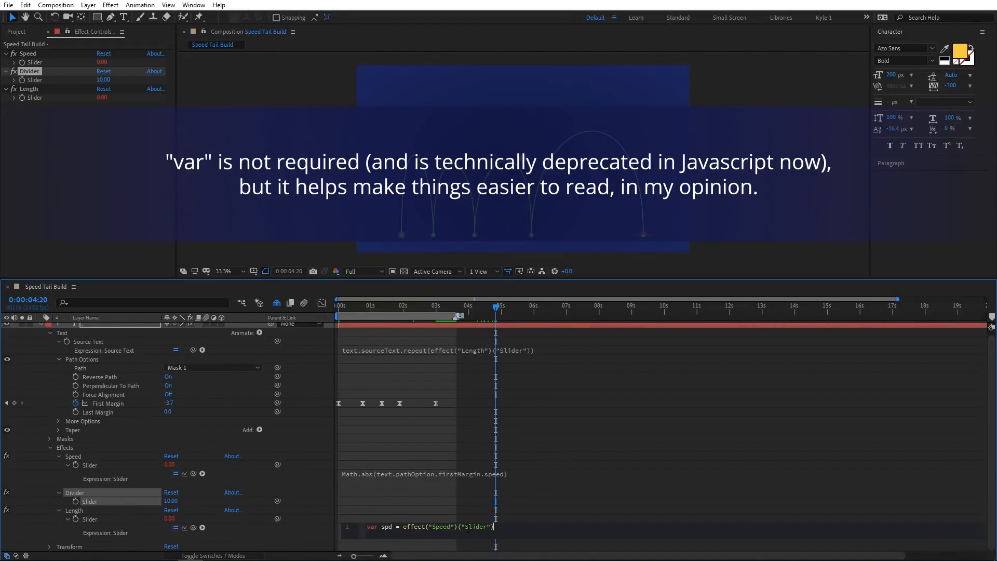
key("End")
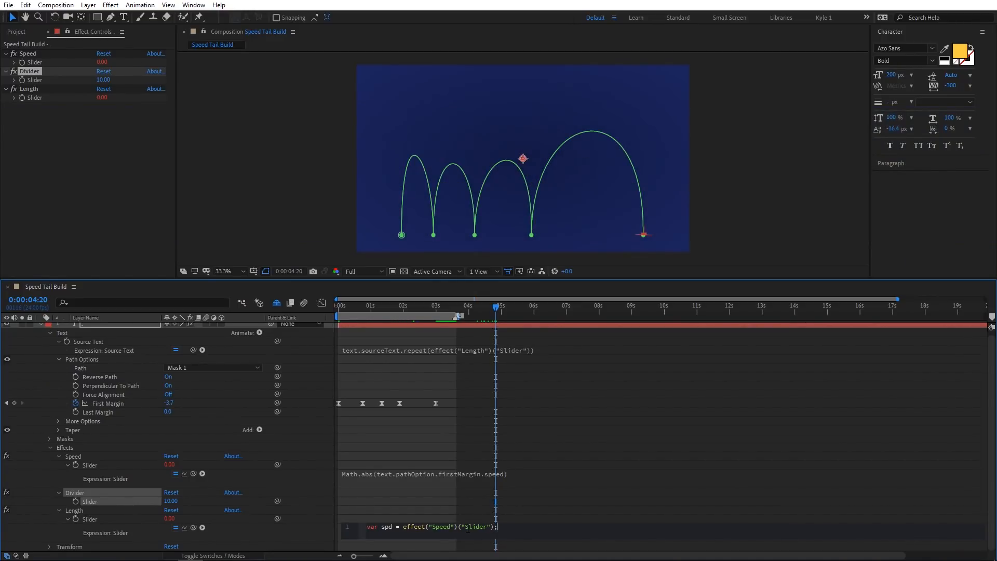
- Add a second variable, var dvd, to the Length expression and link it to the Divider's slider
key("Return")
type("var dvd =")
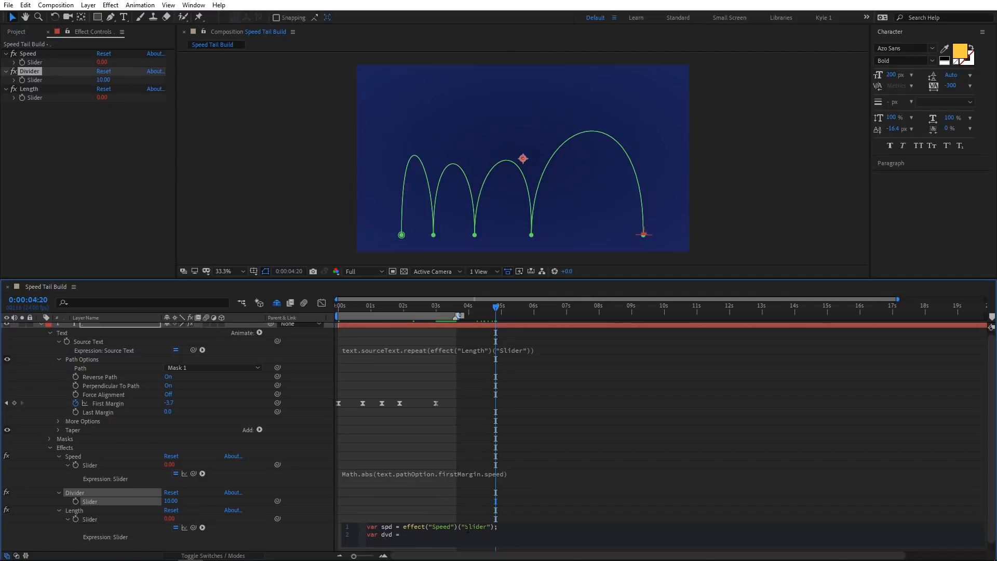
left_click_drag(194, 527, 145, 500)
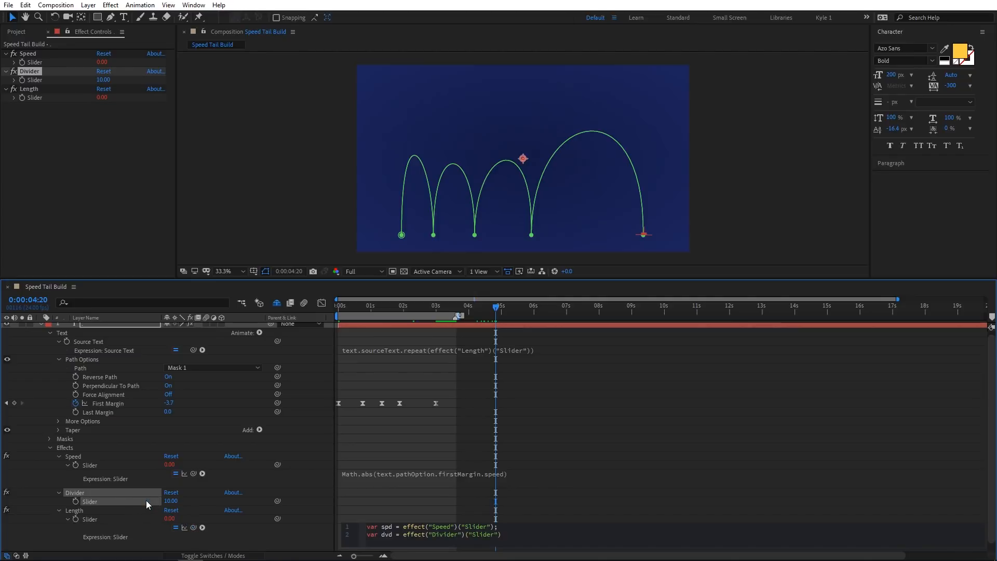
- Finish the Length expression with spd / dvd after a blank line and apply it
key("Return")
key("Return")
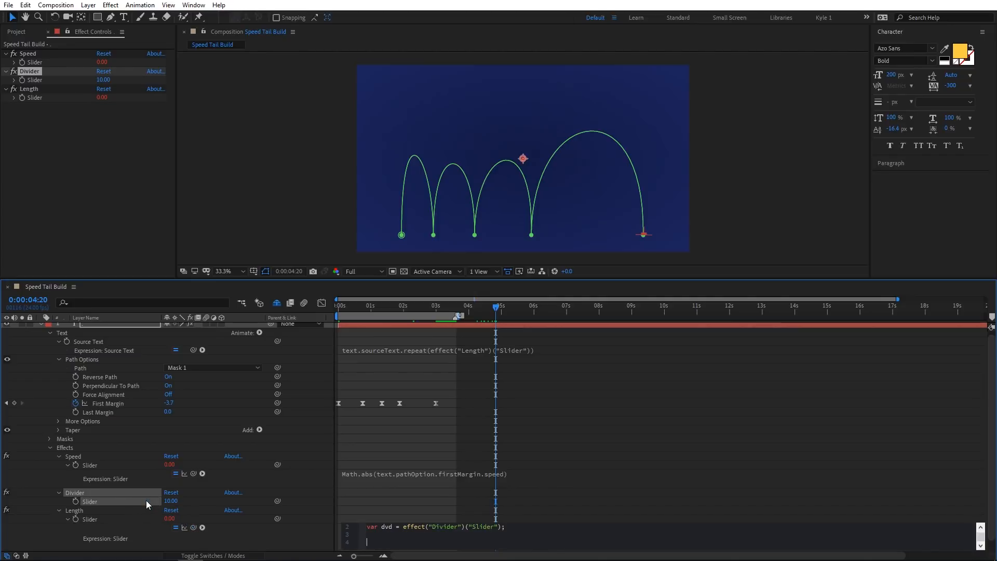
type("spd / dvd")
key("KP_Enter")
key("KP_Enter")
- Preview the tail animation with the Divider applied, then scrub to 0:00:01:21 to inspect its length
key("space")
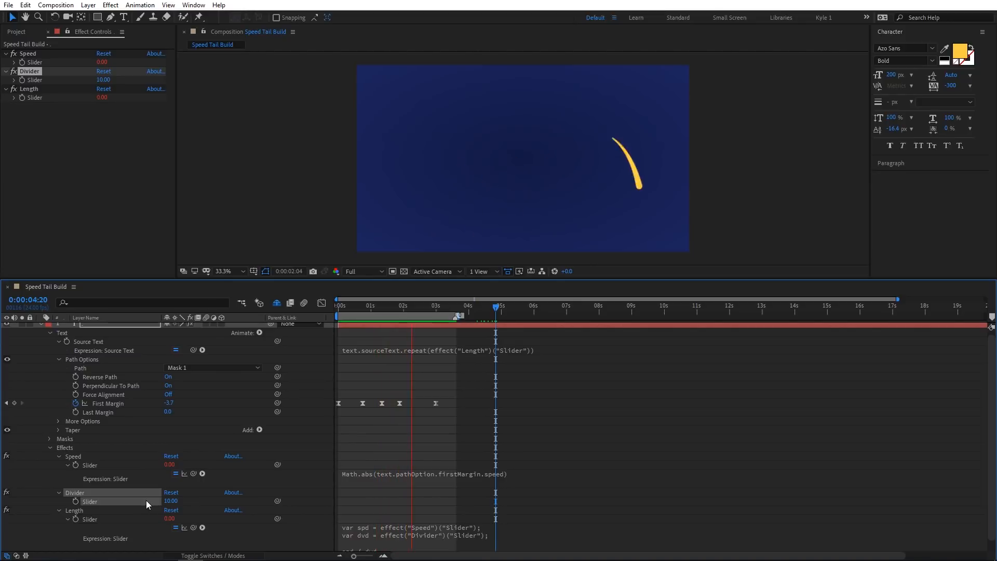
key("space")
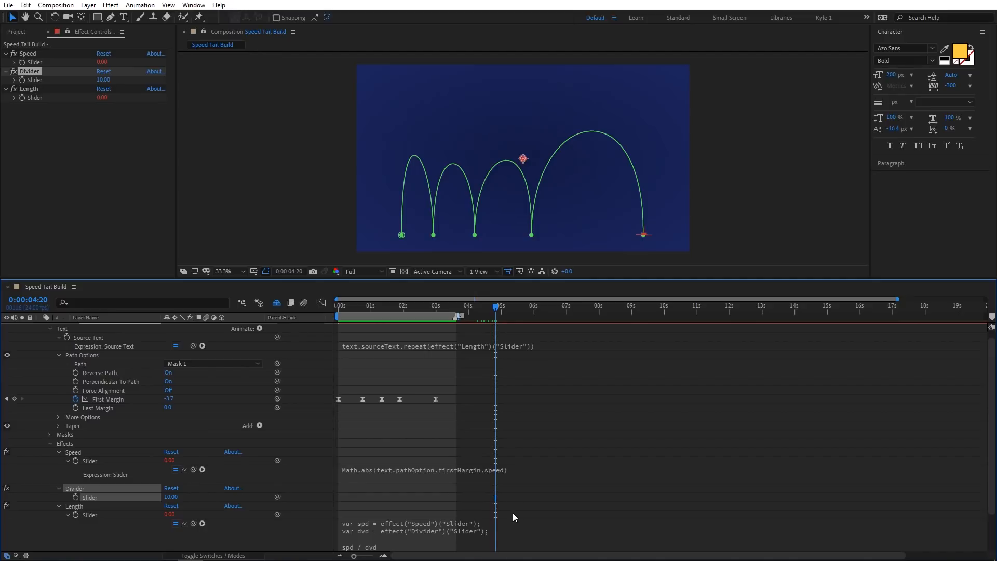
left_click_drag(522, 310, 538, 308)
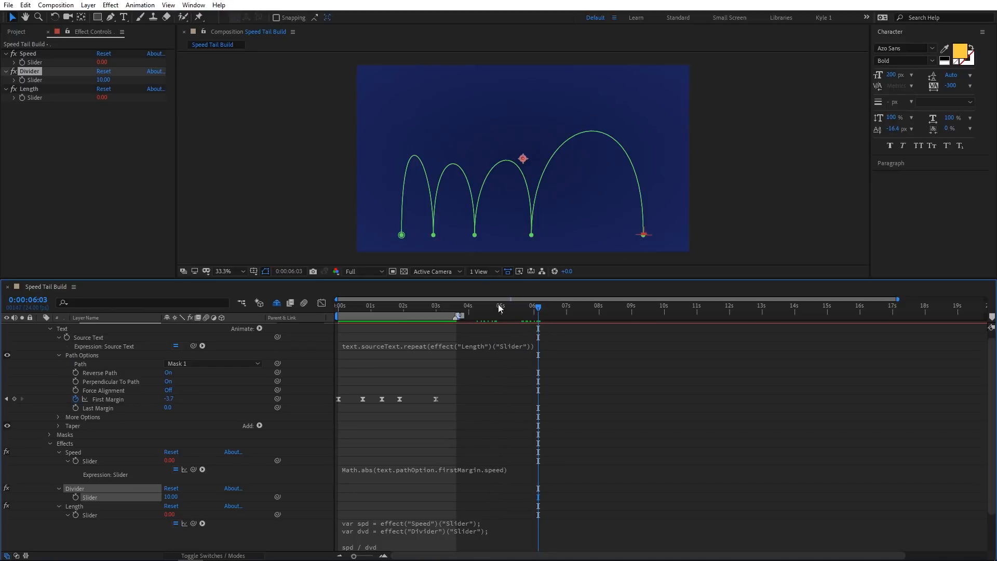
left_click_drag(422, 307, 400, 307)
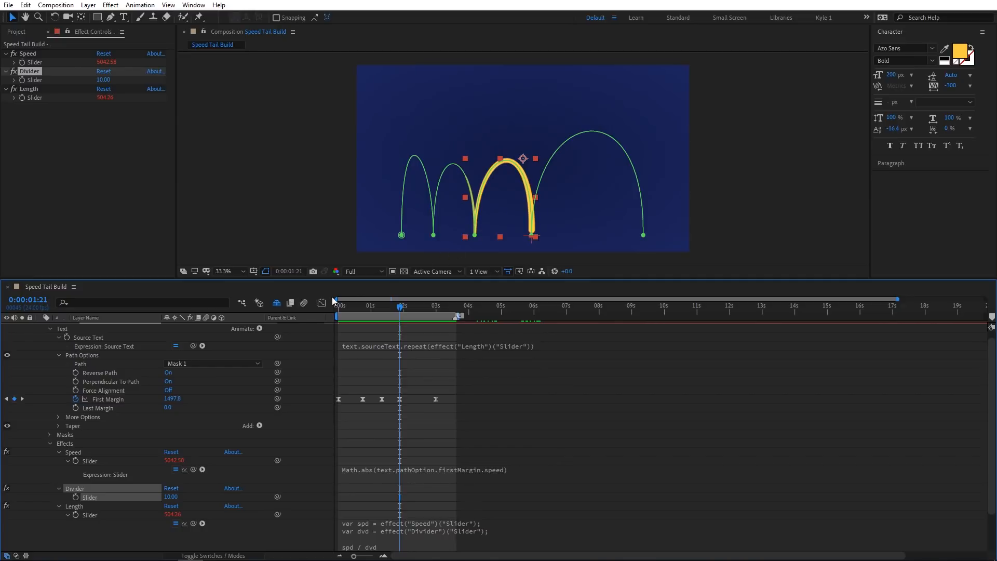
- Add a Point Control effect to the text layer and place it between Divider and Length
scroll(112, 384, "up", 1)
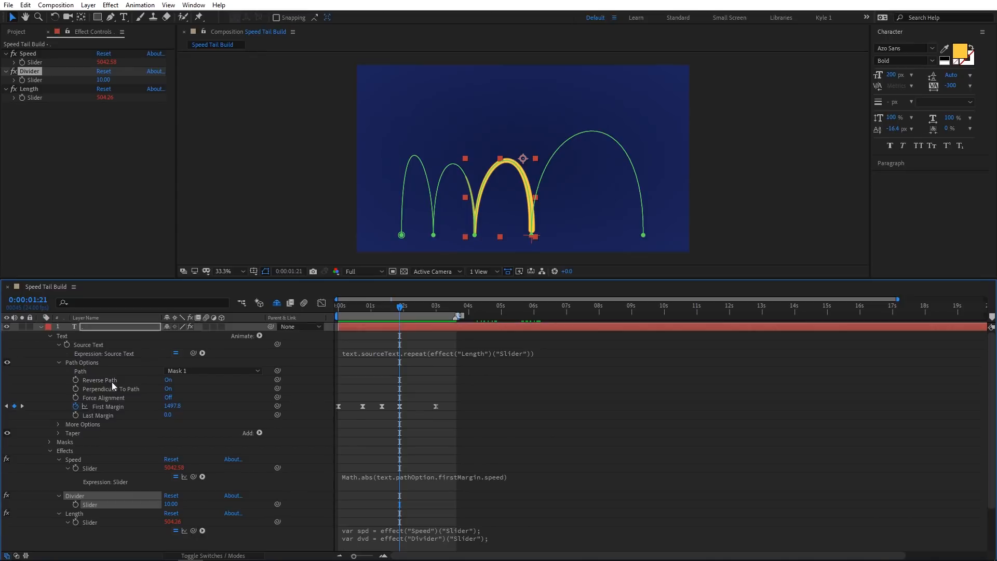
right_click(124, 326)
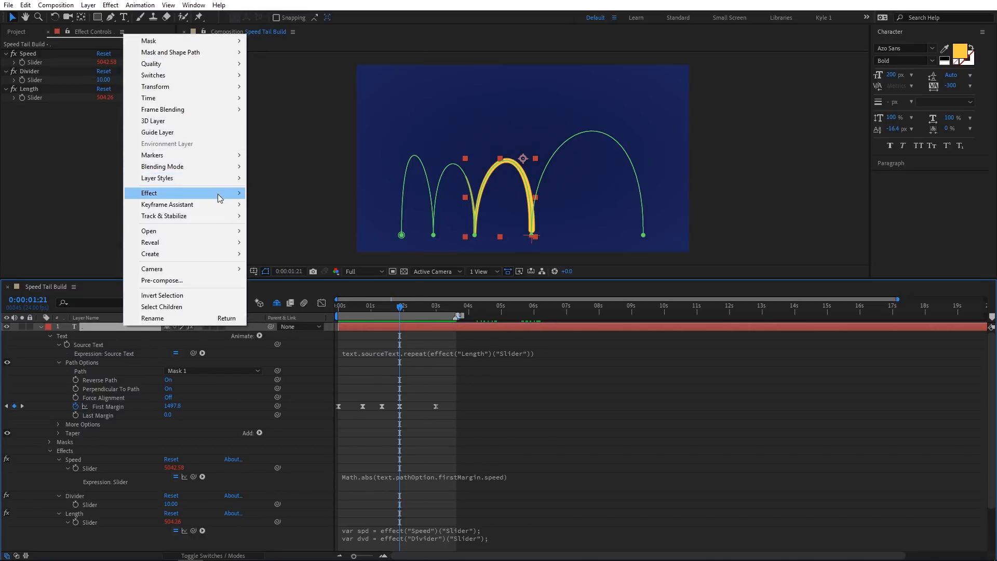
mouse_move(234, 199)
mouse_move(327, 200)
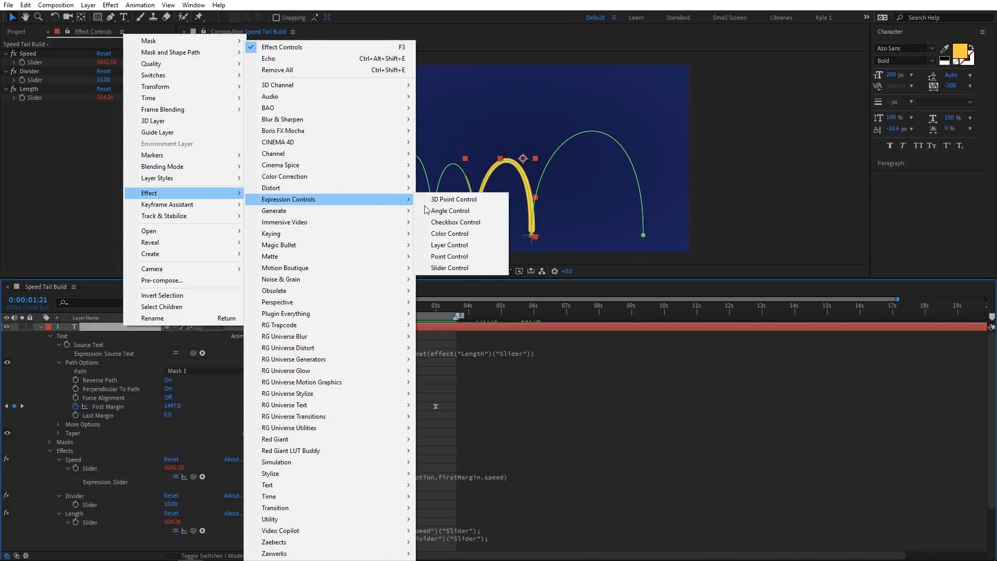
left_click(497, 260)
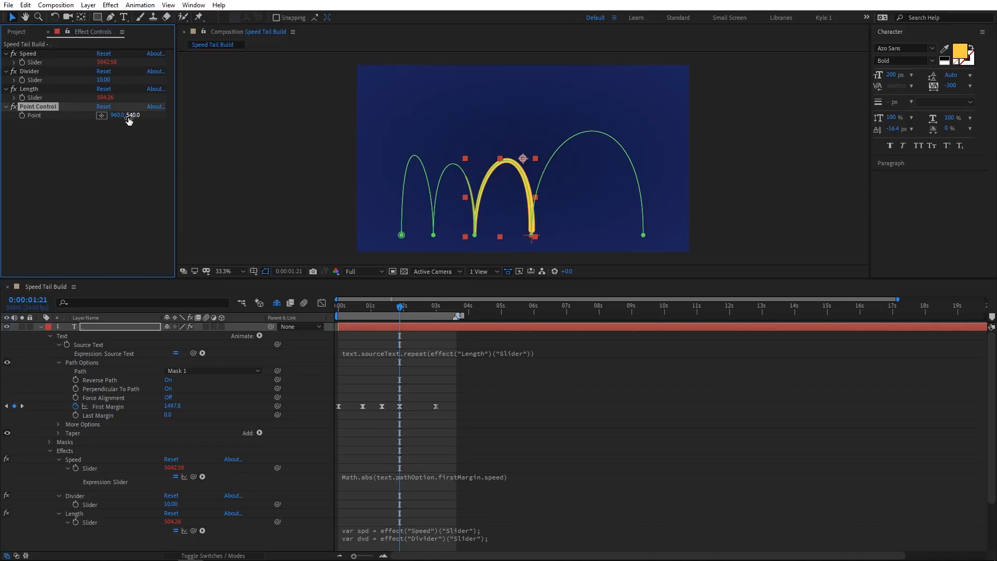
mouse_move(46, 107)
left_mouse_down()
mouse_move(54, 89)
mouse_move(57, 98)
left_mouse_up()
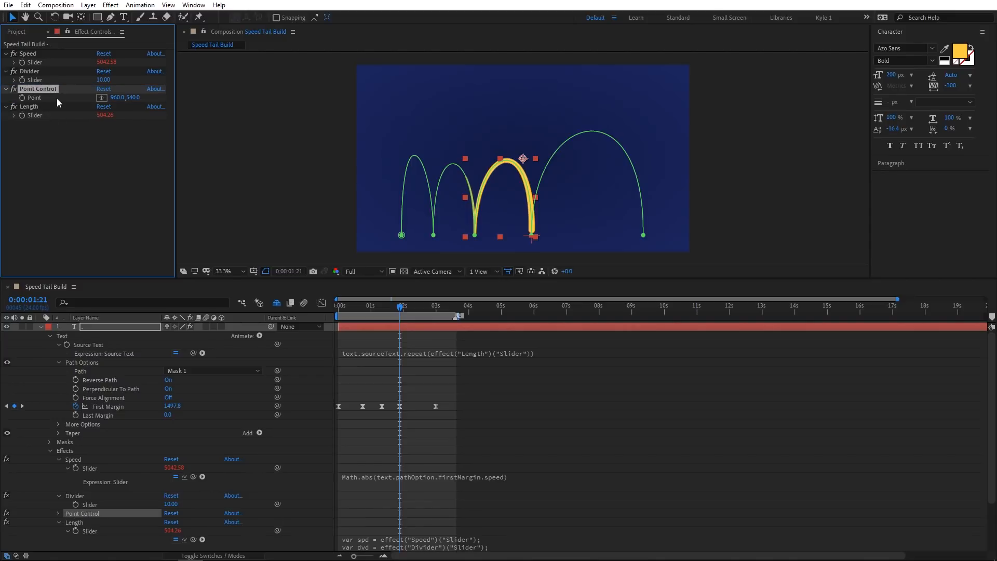
- Rename the Point Control effect Clamp and set its point to 2, 150
key("Return")
type("Clamp")
key("Return")
left_click(118, 98)
type("2")
key("Tab")
type("150")
key("Return")
- Turn the final line of the Length expression into a variable: var tail = spd / dvd
left_click(58, 513)
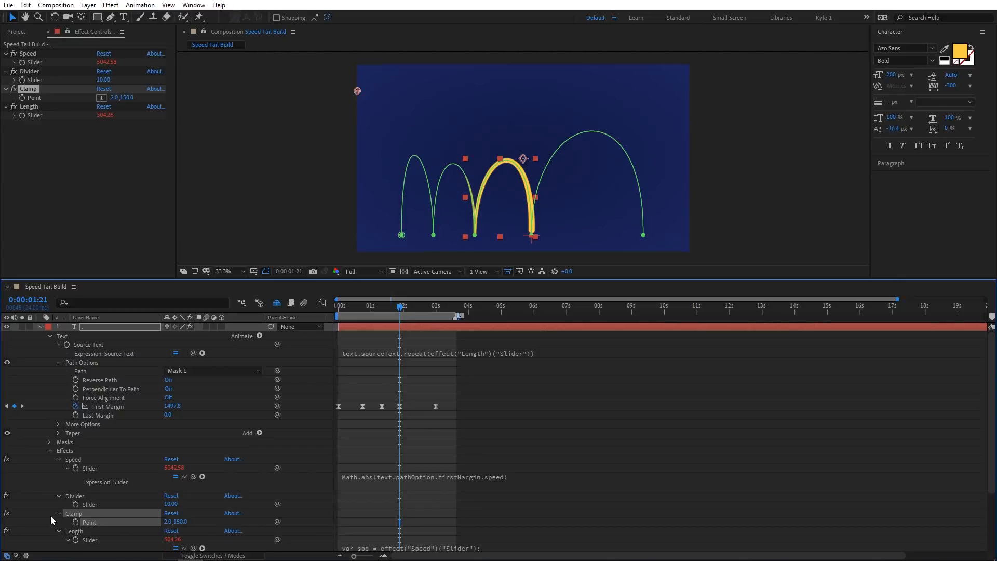
left_click(50, 516)
scroll(292, 460, "down", 3)
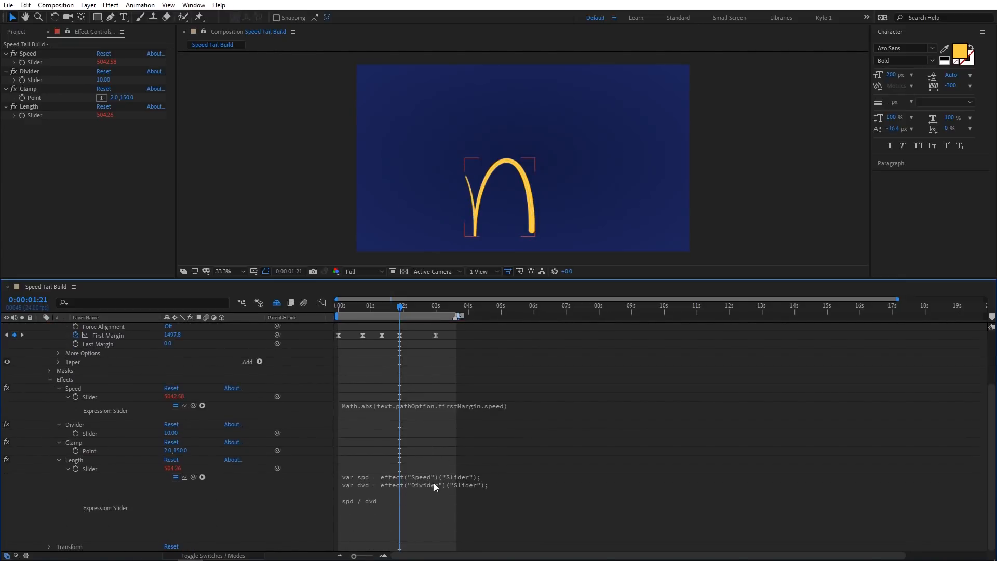
left_click(391, 500)
left_click(389, 499)
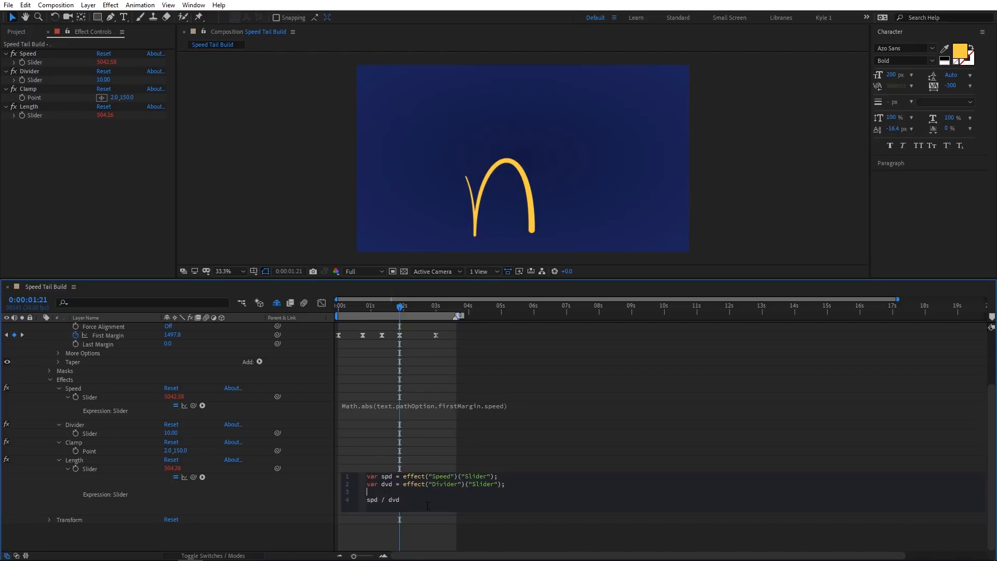
key("Delete")
type("var tail ")
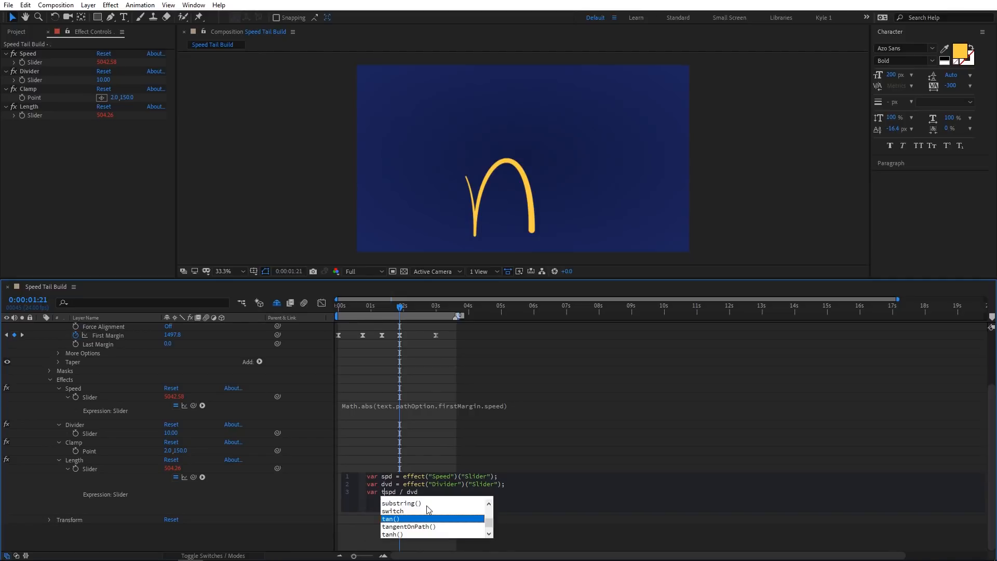
type("=")
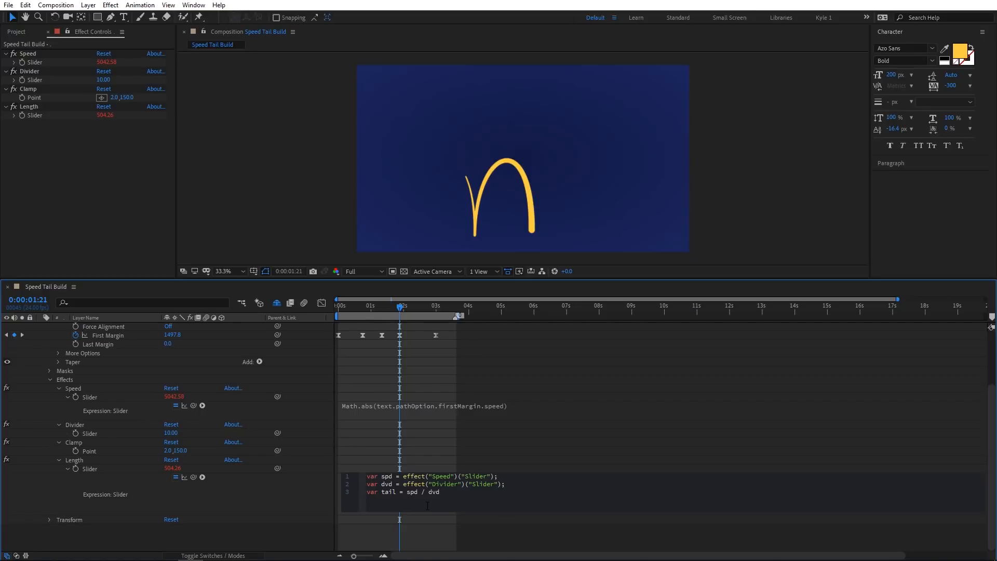
- Add variables clampMin and clampMax to the Length expression, linked to the Clamp point's [0] and [1] values
key("Return")
key("Return")
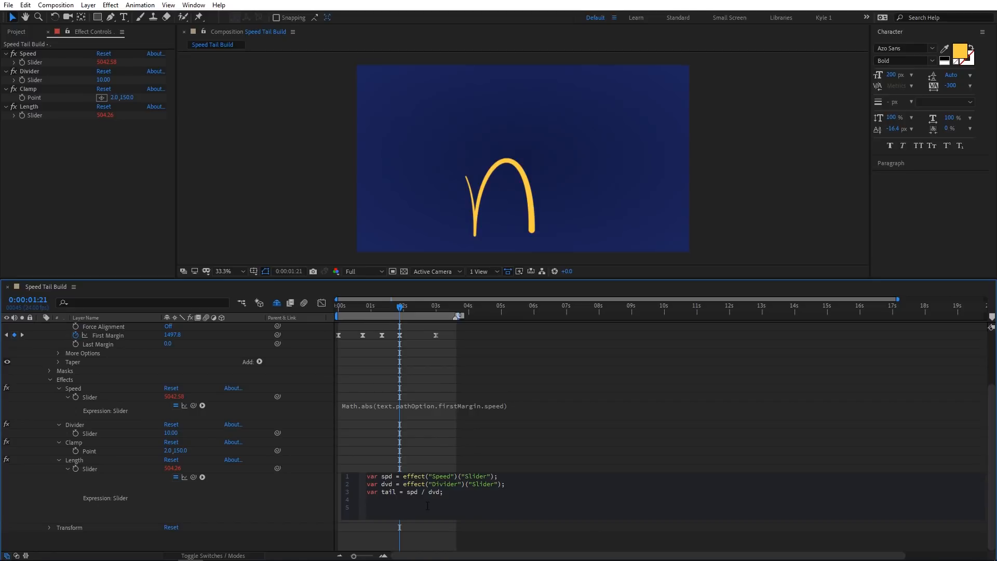
type("var clampMin =")
key("Return")
type("var clampMax")
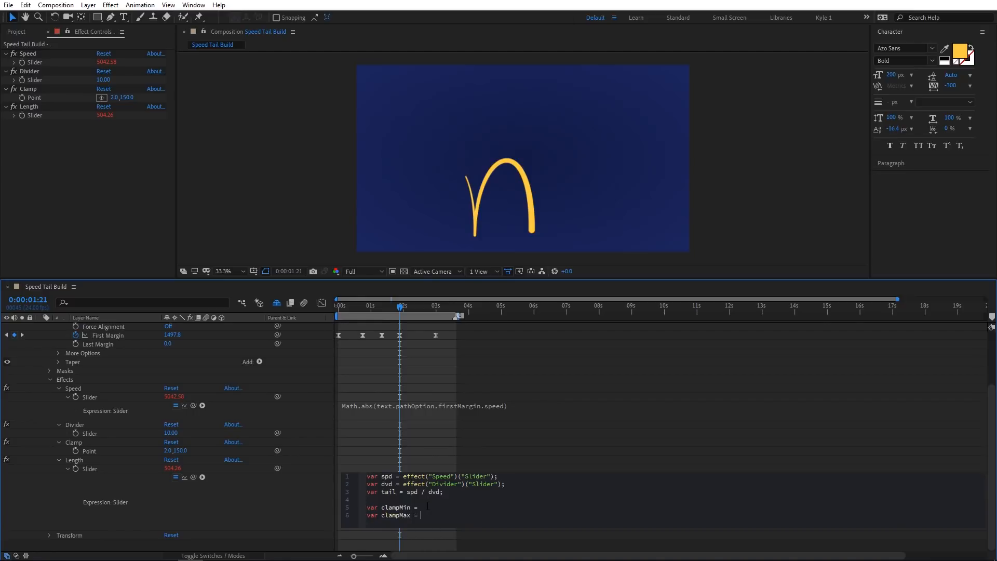
left_click(291, 473)
left_click_drag(193, 477, 167, 454)
type(";")
left_click_drag(193, 477, 181, 452)
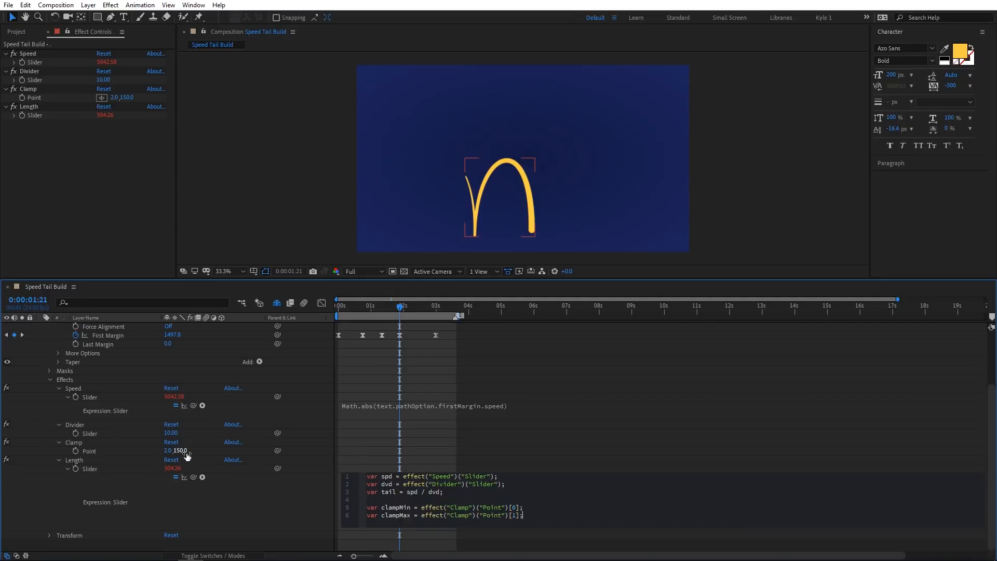
type(";")
- End the Length expression with clamp(tail, clampMin, clampMax) and apply it
key("Return")
key("Return")
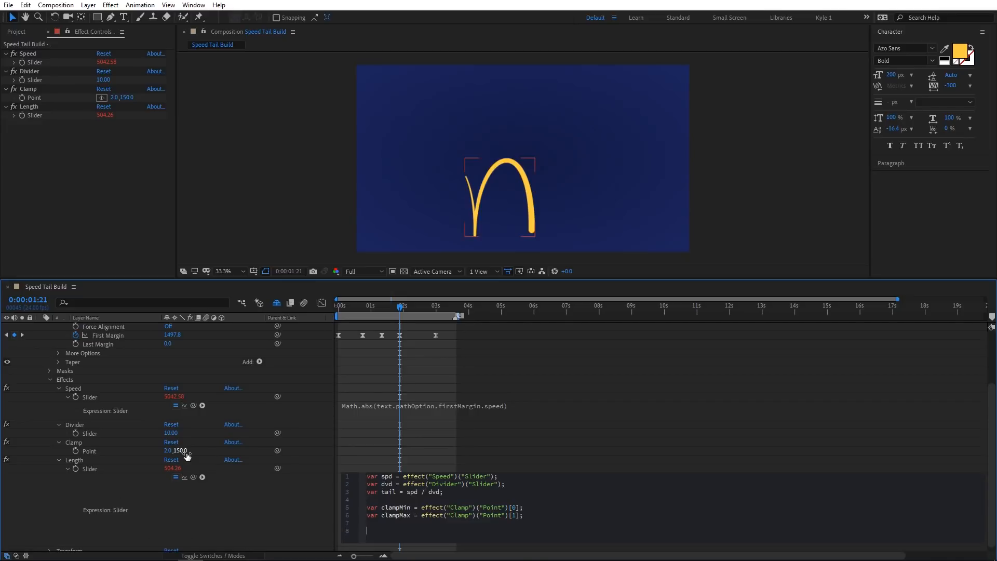
type("clamp")
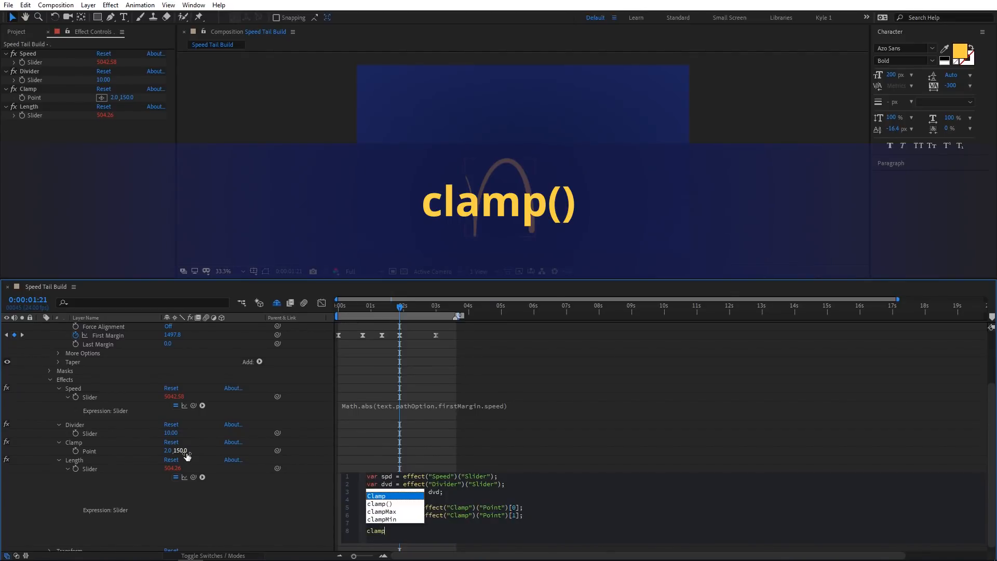
key("Down")
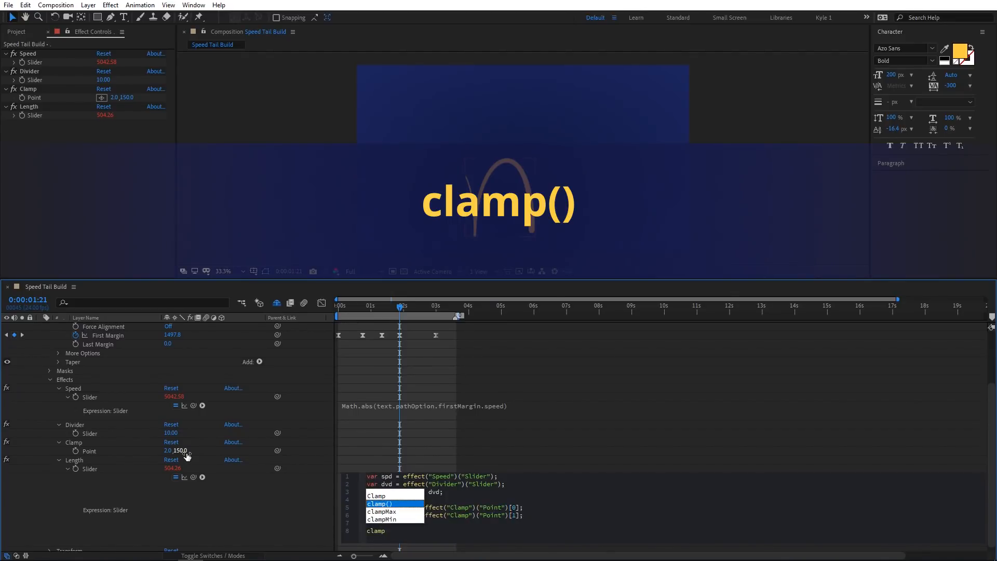
key("Return")
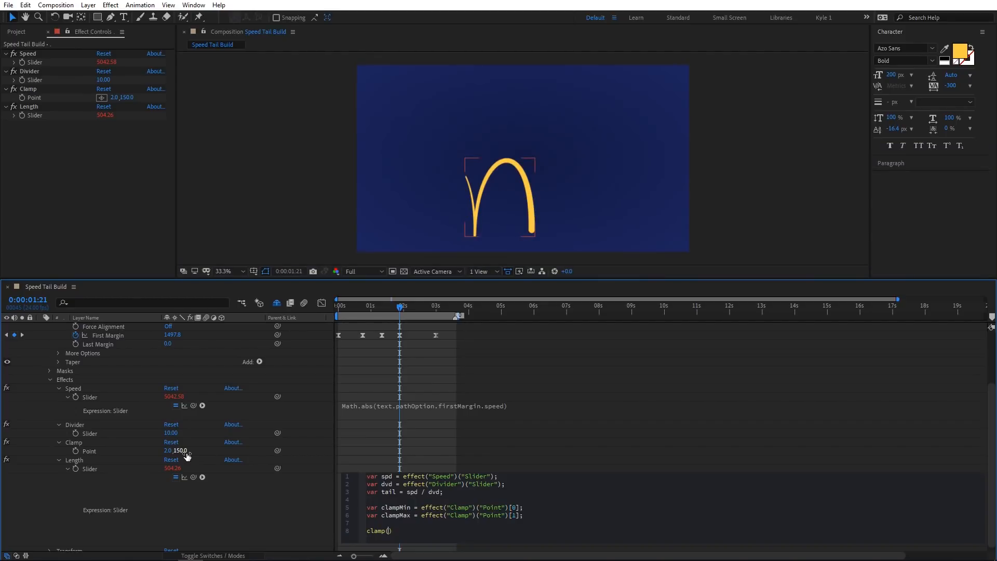
type("tail")
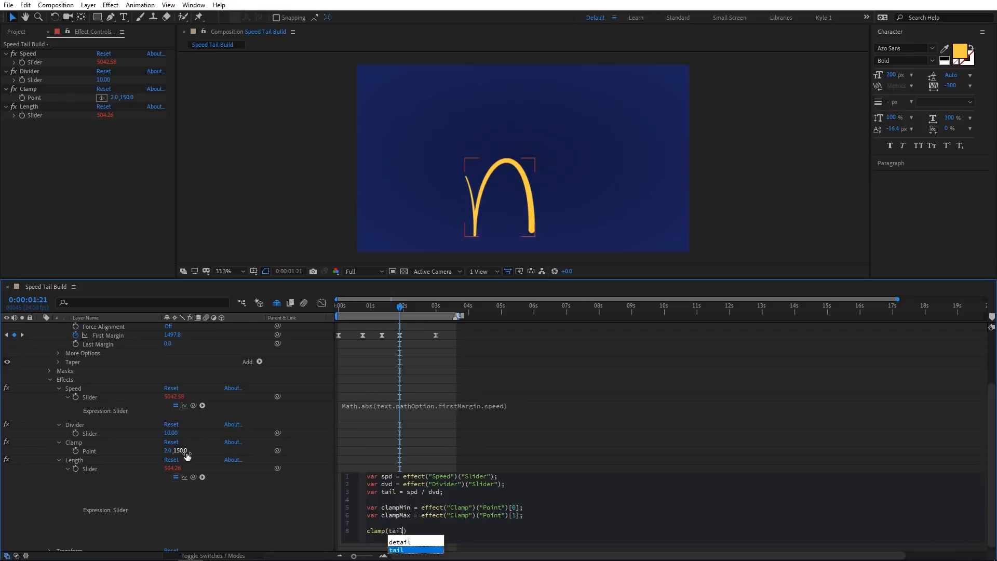
type(", clampMin")
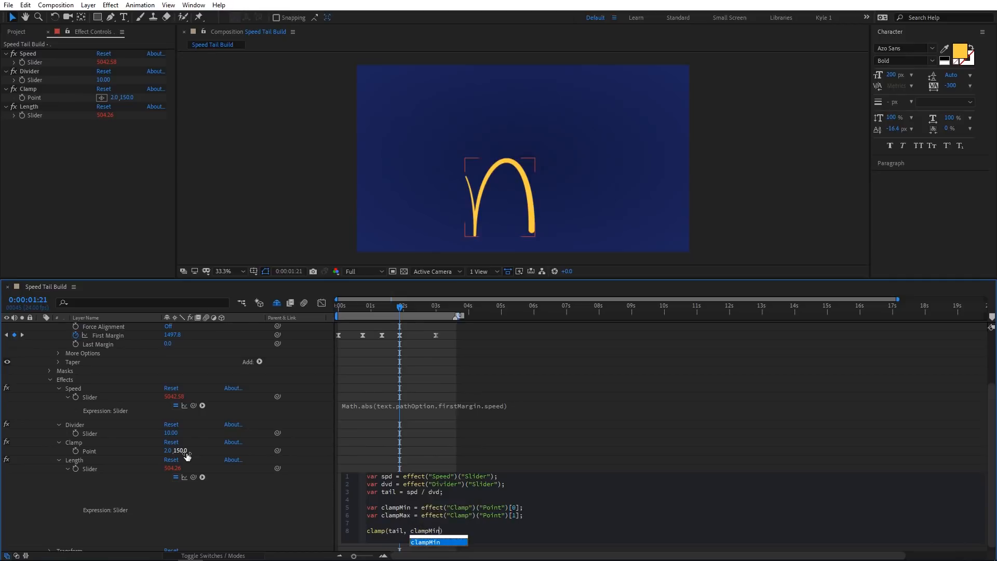
type(", clampMax")
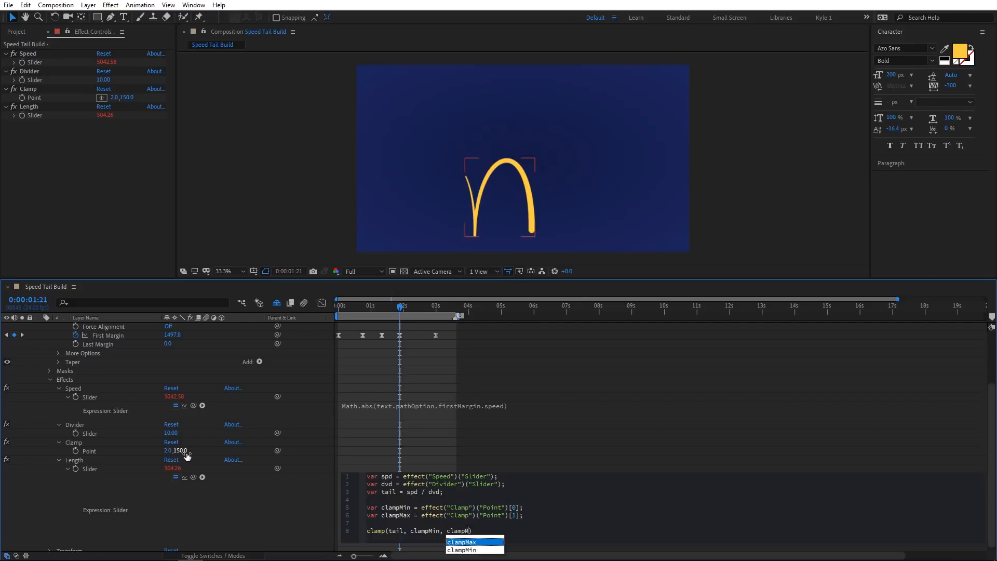
key("Right")
key("KP_Enter")
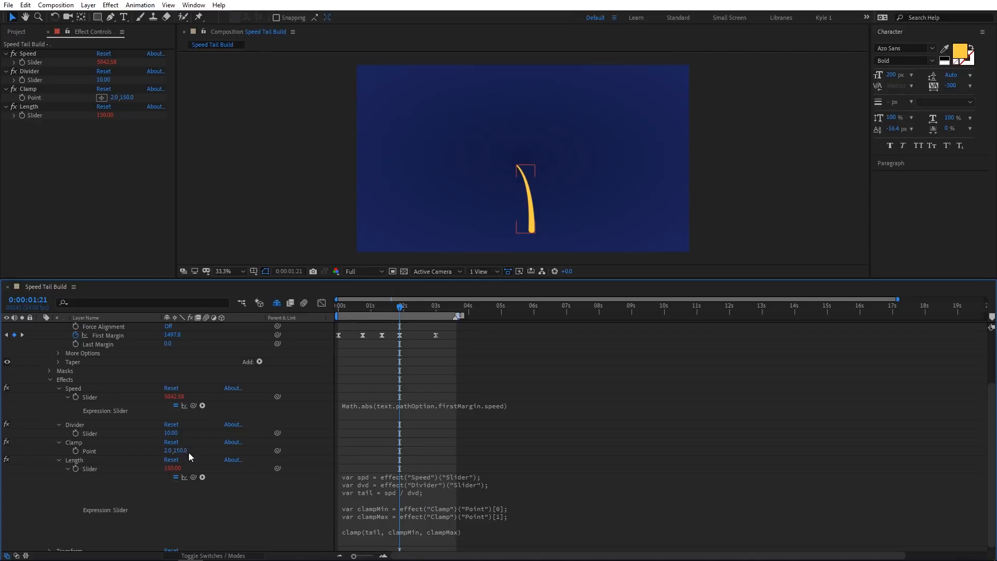
- Make the spd variable in the Length expression read the Speed slider with .valueAtTime(time - .1), and preview the animation
key("space")
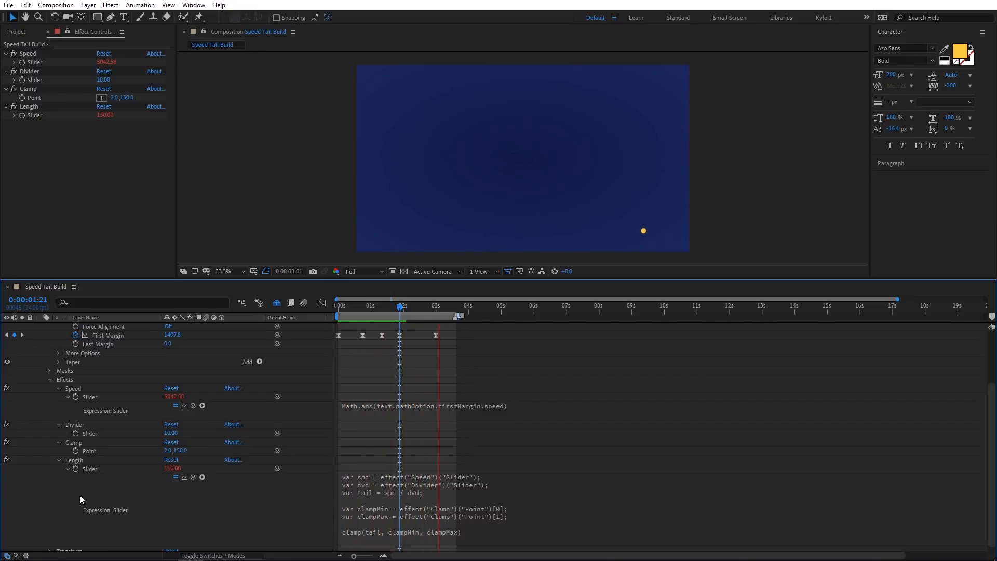
left_click(510, 475)
left_click(510, 479)
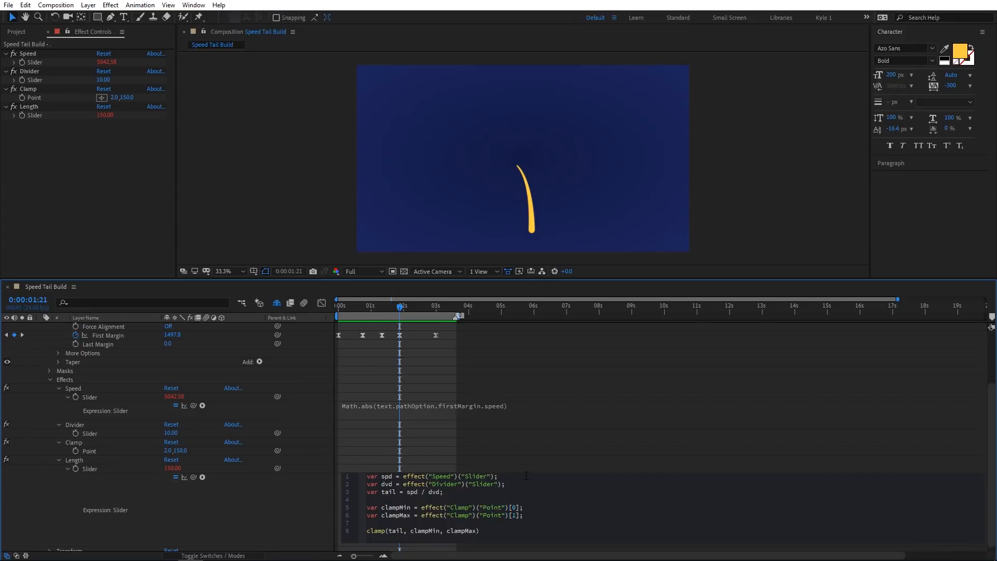
type(".value")
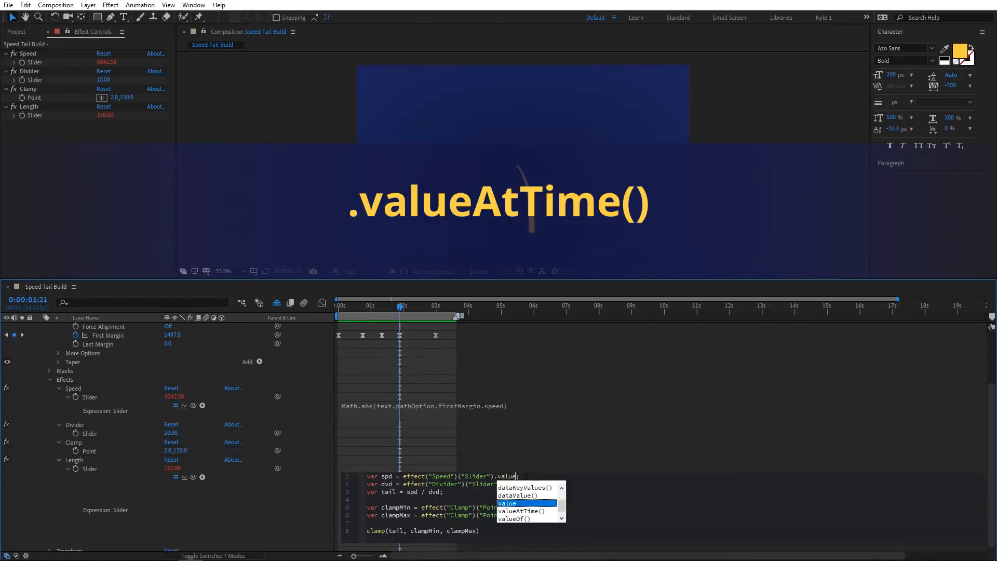
key("Down")
key("Return")
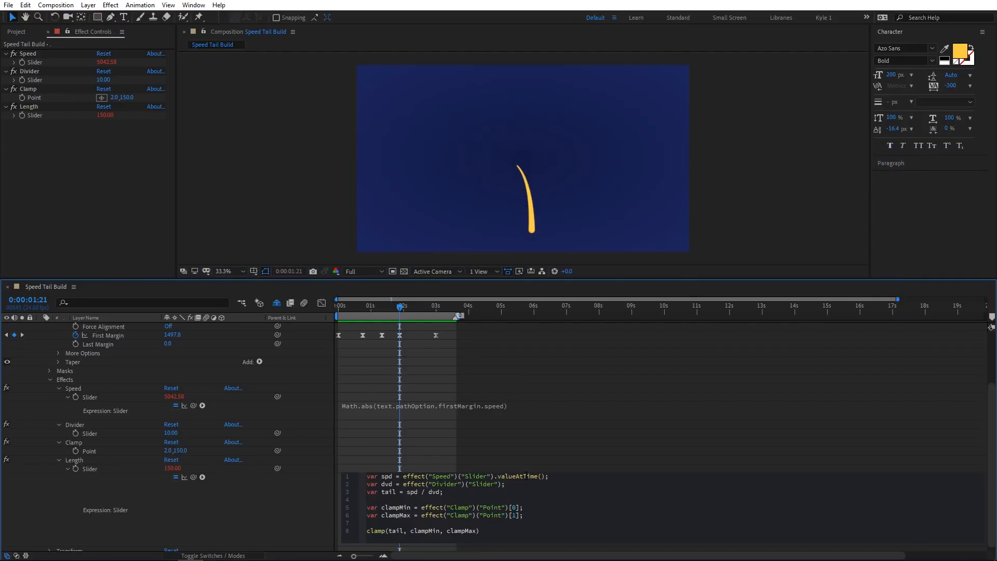
type("time - .1")
key("KP_Enter")
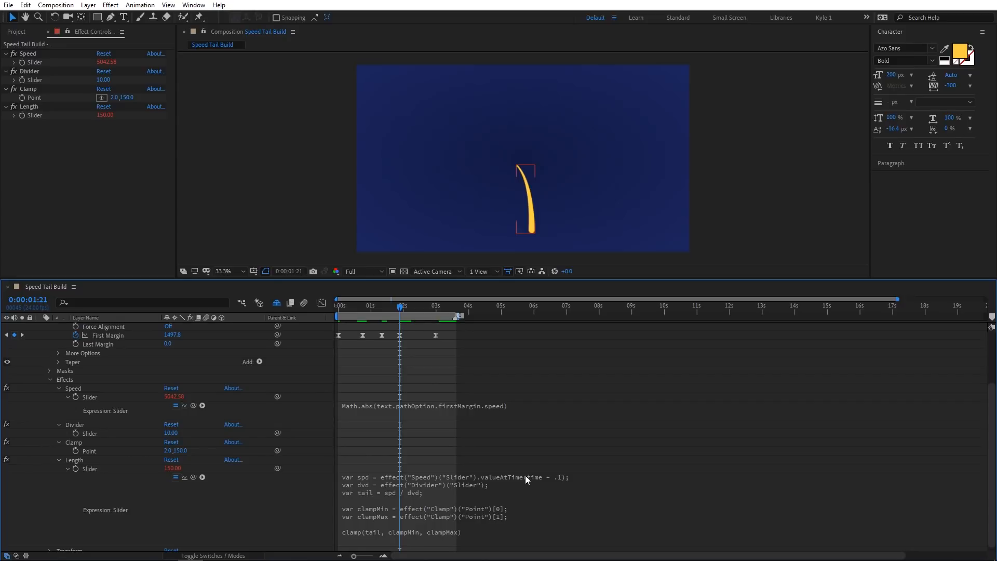
key("space")
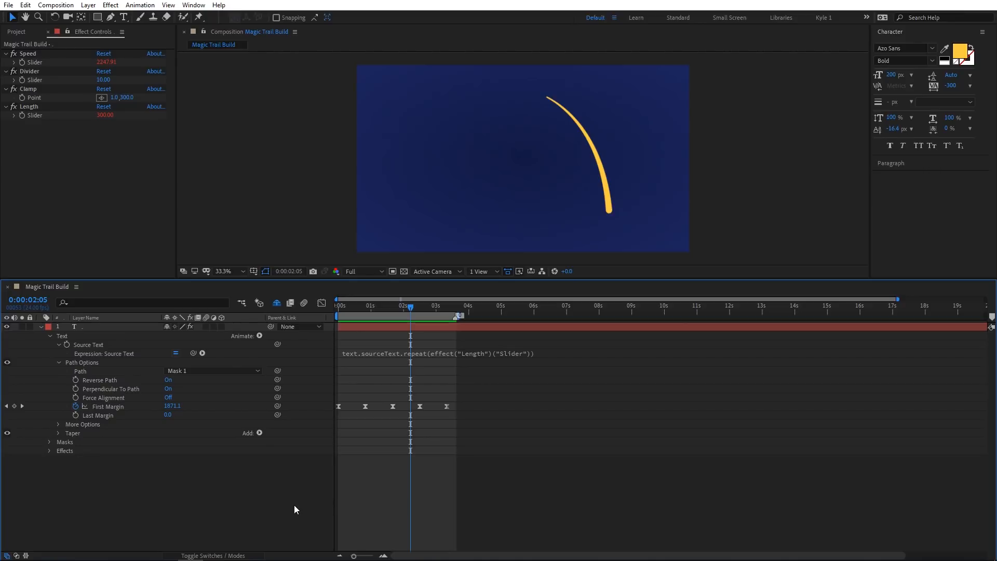
- Preview the Magic Trail Build composition and hide the layer controls in the viewer
key("space")
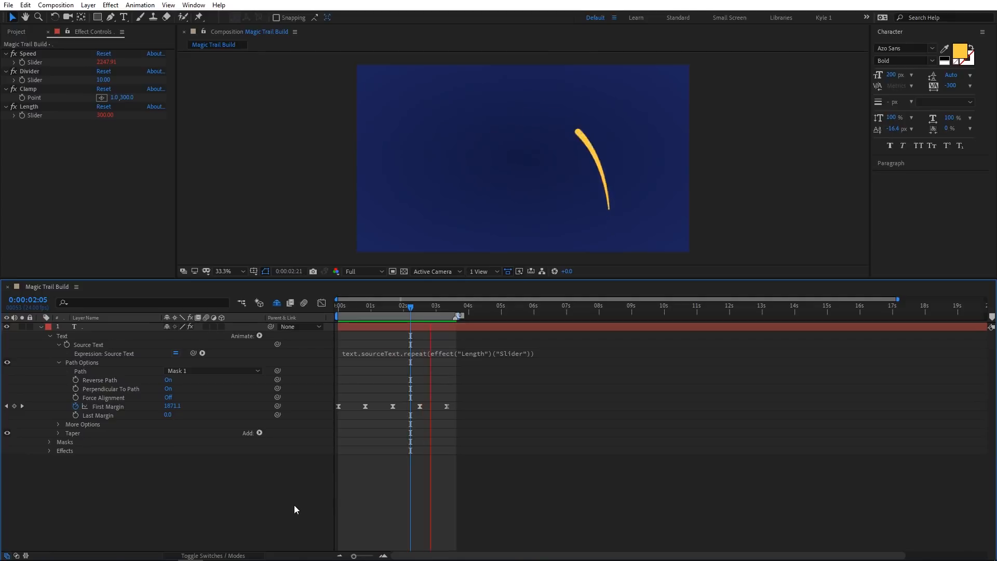
key("space")
left_click(123, 327)
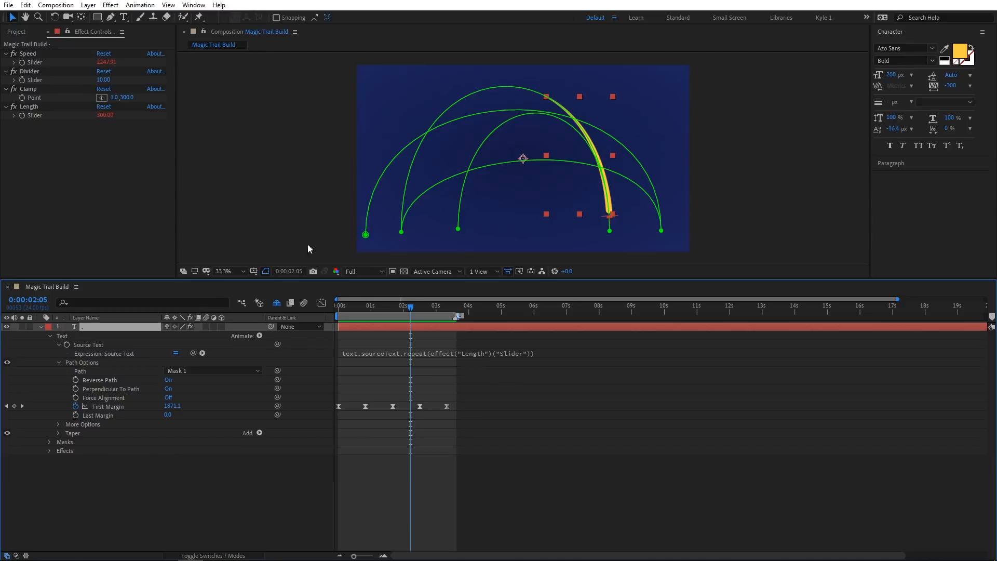
left_click(168, 5)
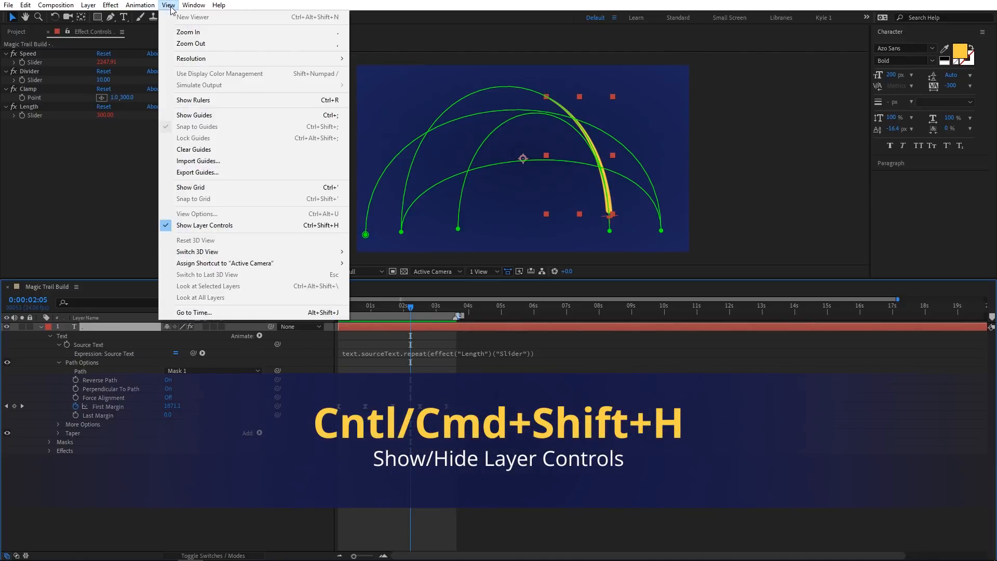
left_click(282, 227)
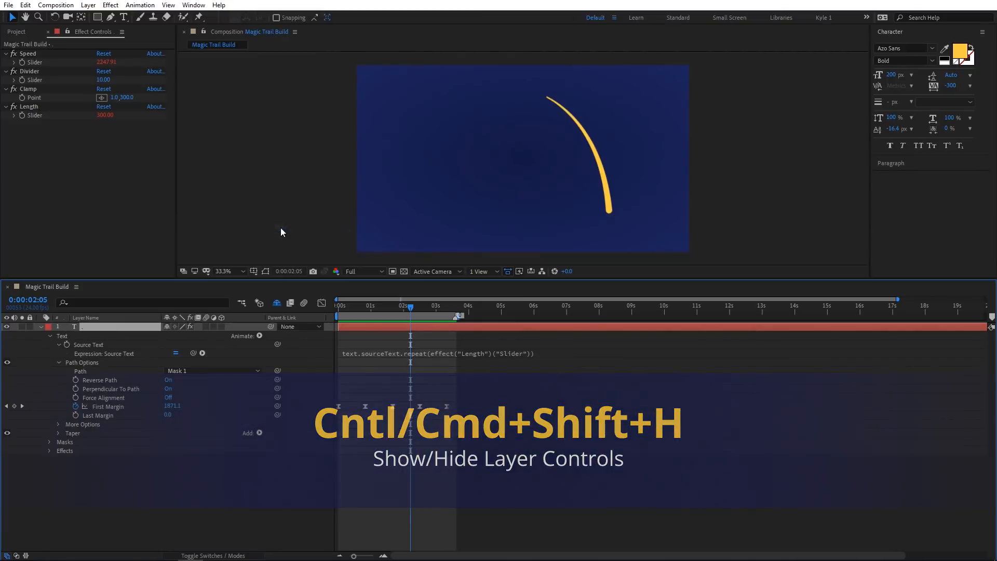
- Add a new Position animator to the text layer, separate from the Taper animator
left_click(84, 433)
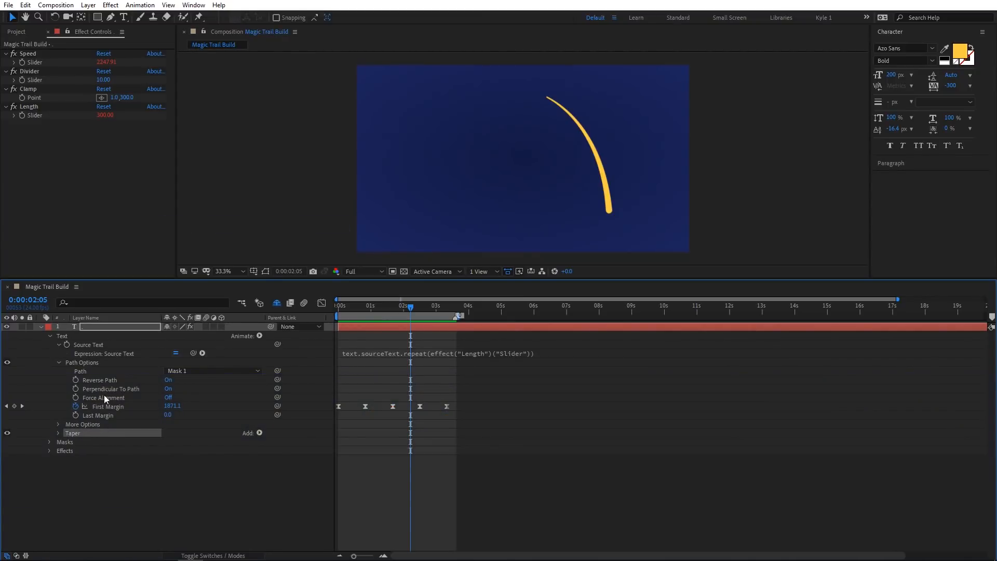
left_click(80, 338)
left_click(259, 336)
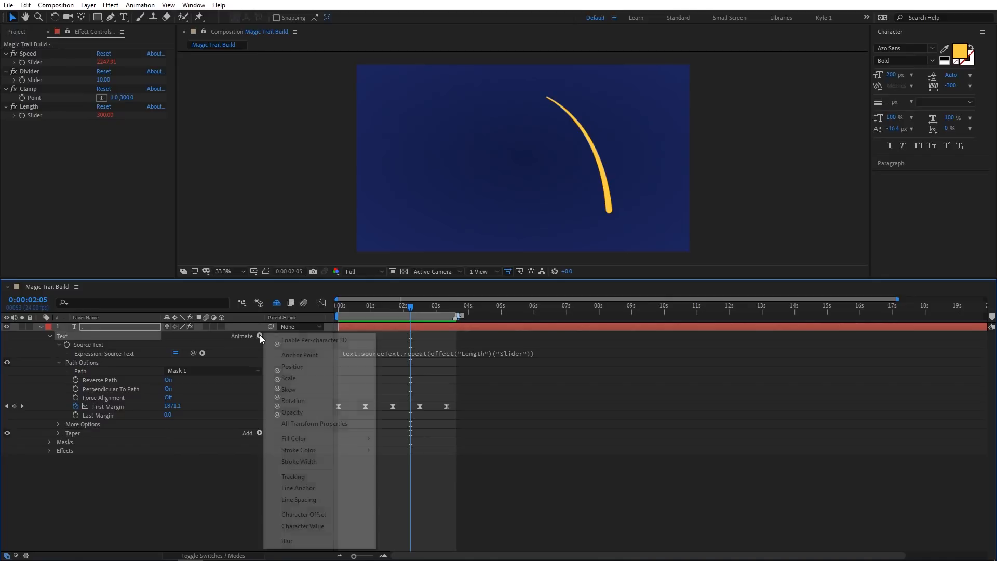
left_click(298, 368)
- Try offsetting the whole line with the new animator's Position value, and undo it
left_click(161, 484)
left_click_drag(179, 462, 283, 445)
key("ctrl+z")
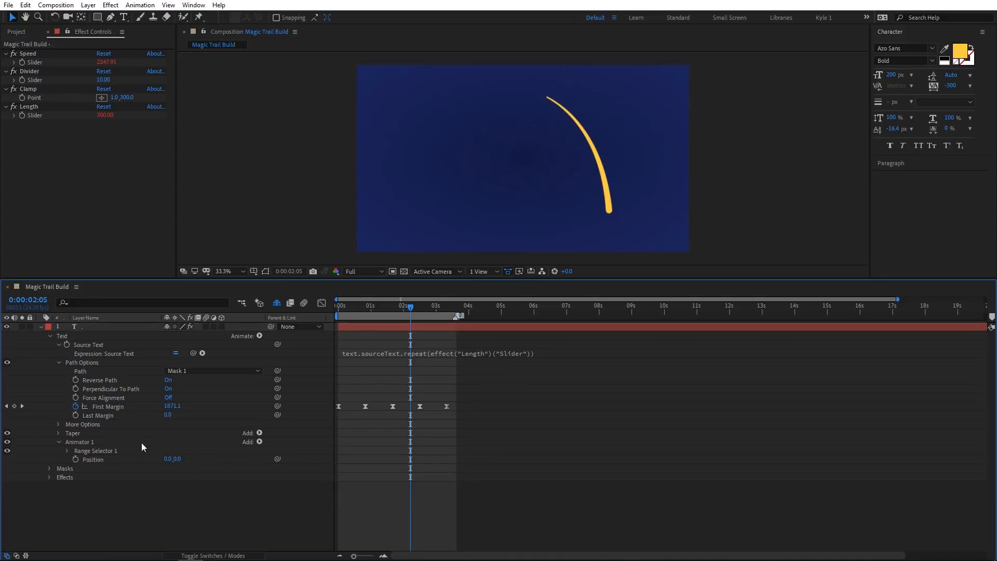
- Rename the new Position animator as Scatter
left_click(128, 442)
key("Return")
type("S")
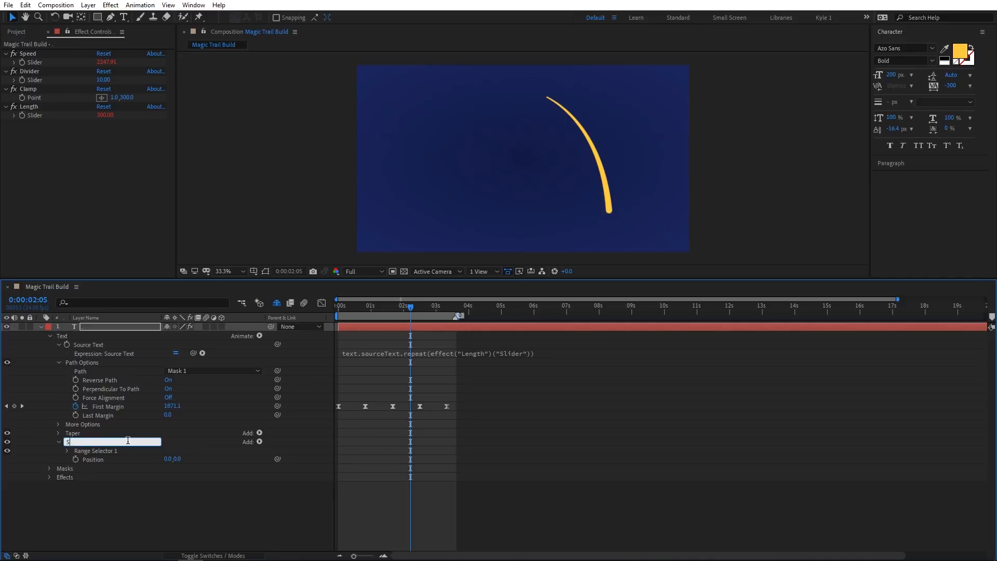
type("catter")
key("Return")
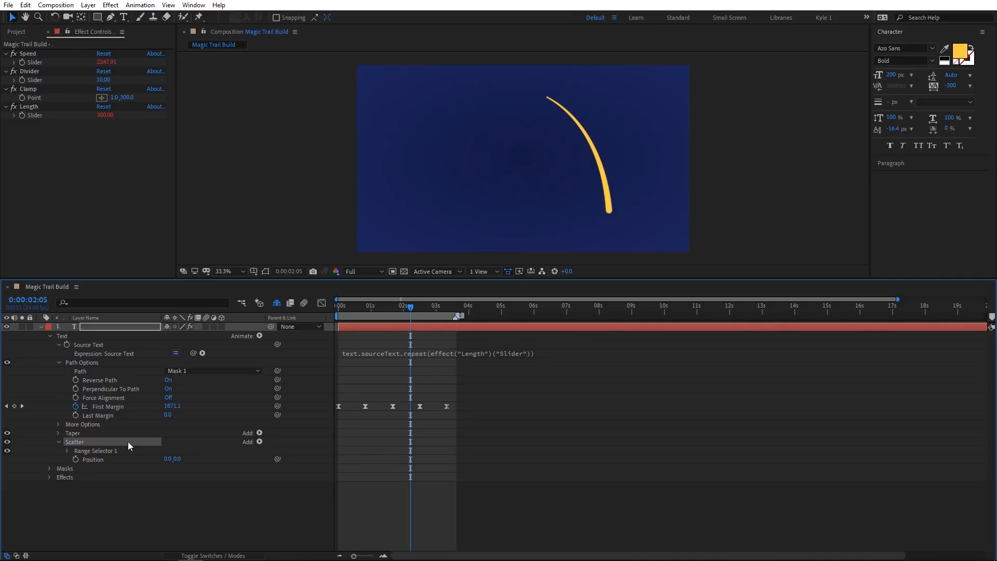
- Add a Wiggly selector to the Scatter animator, try a vertical Position offset of 296, and undo the offset
left_click(258, 441)
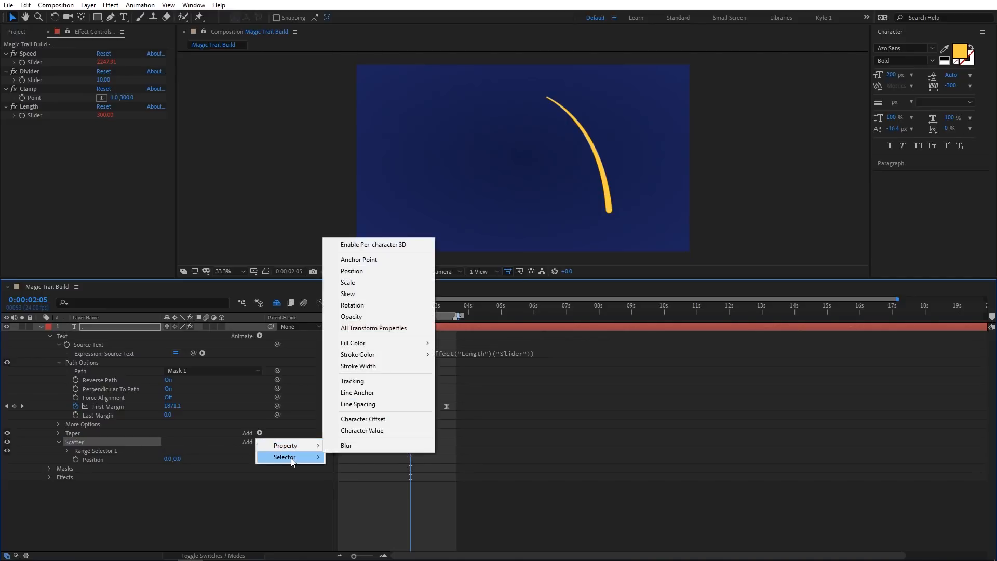
mouse_move(291, 456)
left_click(387, 470)
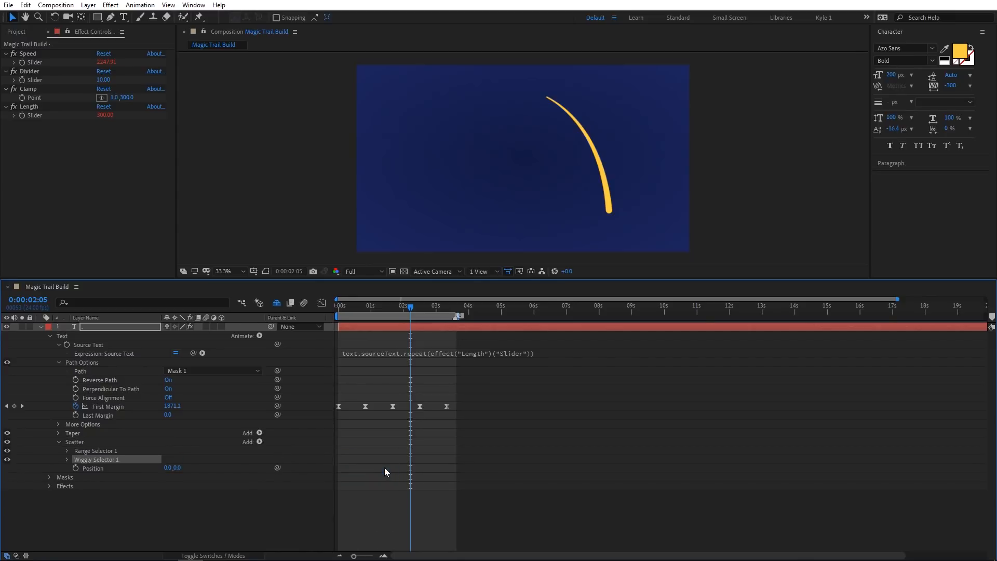
left_click_drag(182, 469, 346, 453)
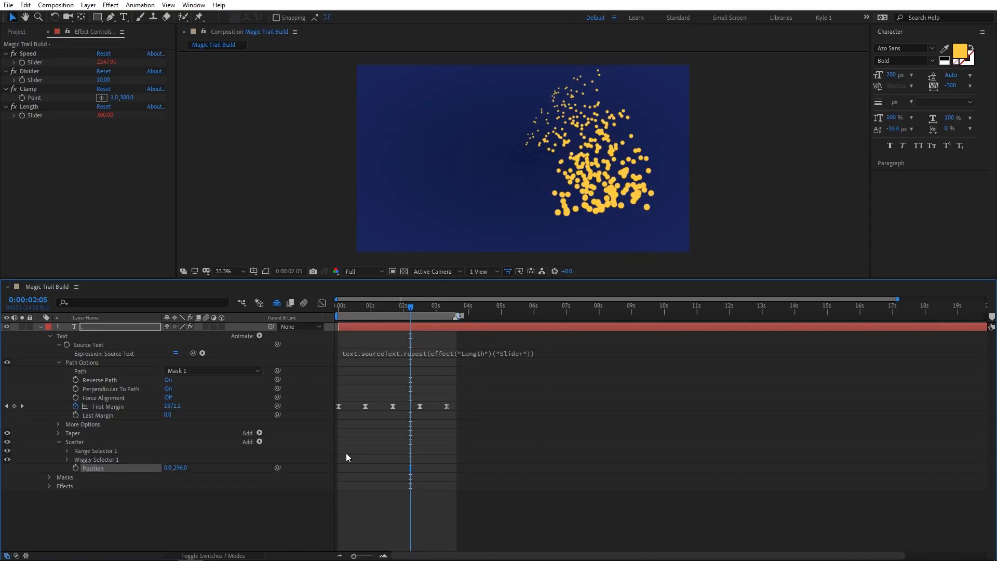
key("ctrl+z")
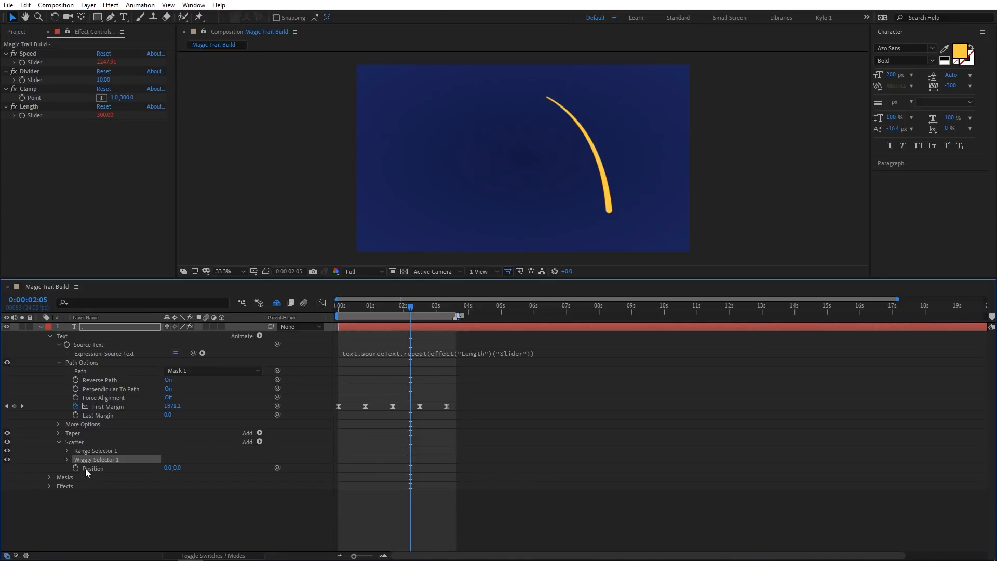
- Link Scatter's Position to the Speed slider, divide it by 40 in the expression, and preview the trail
left_click_drag(278, 467, 56, 61)
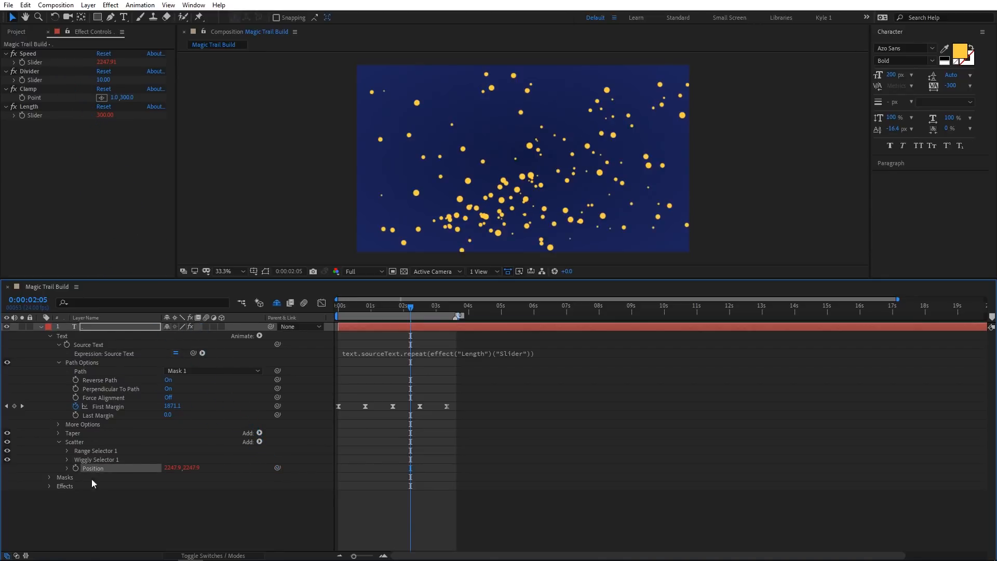
left_click(67, 469)
left_click(516, 476)
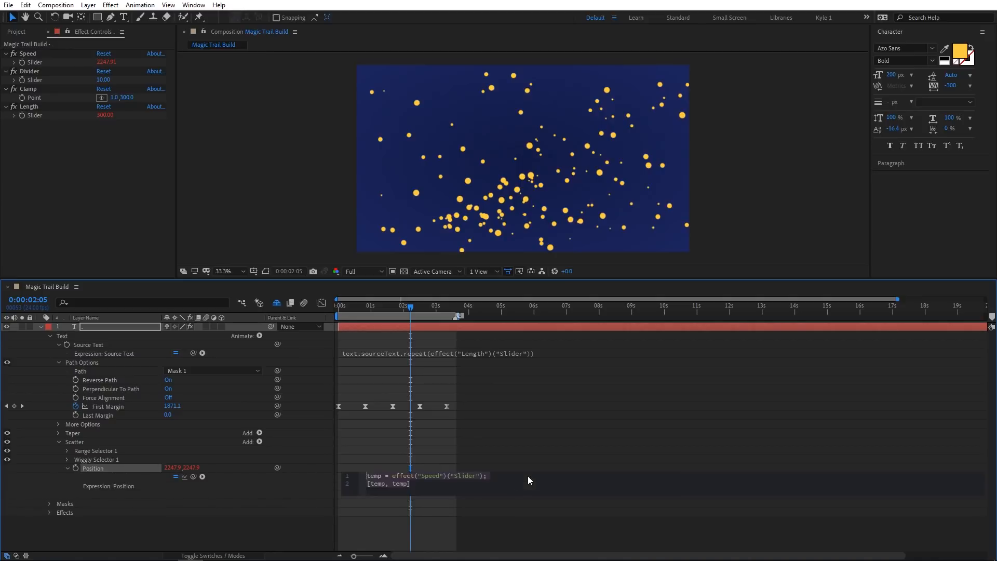
key("Left")
type("/40")
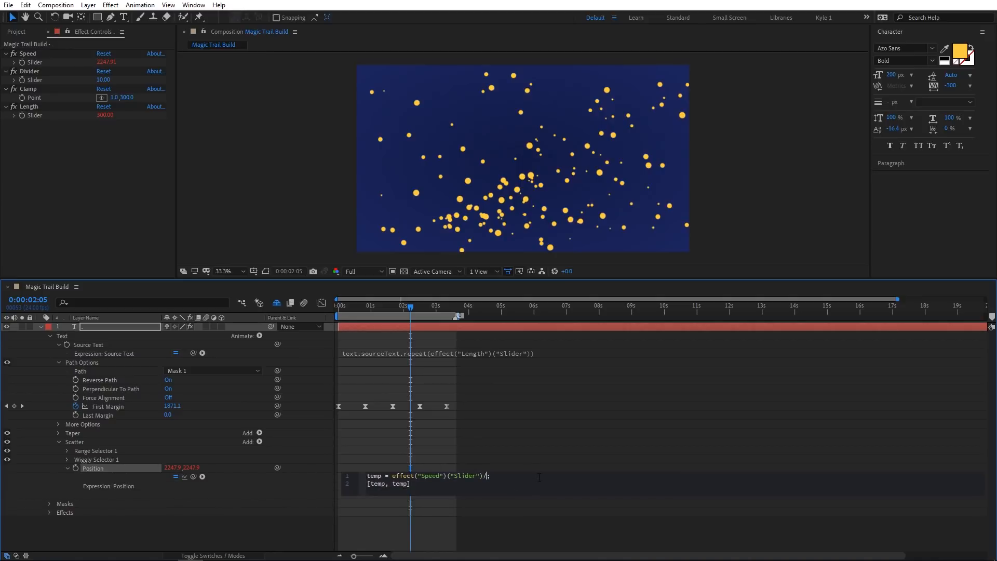
key("KP_Enter")
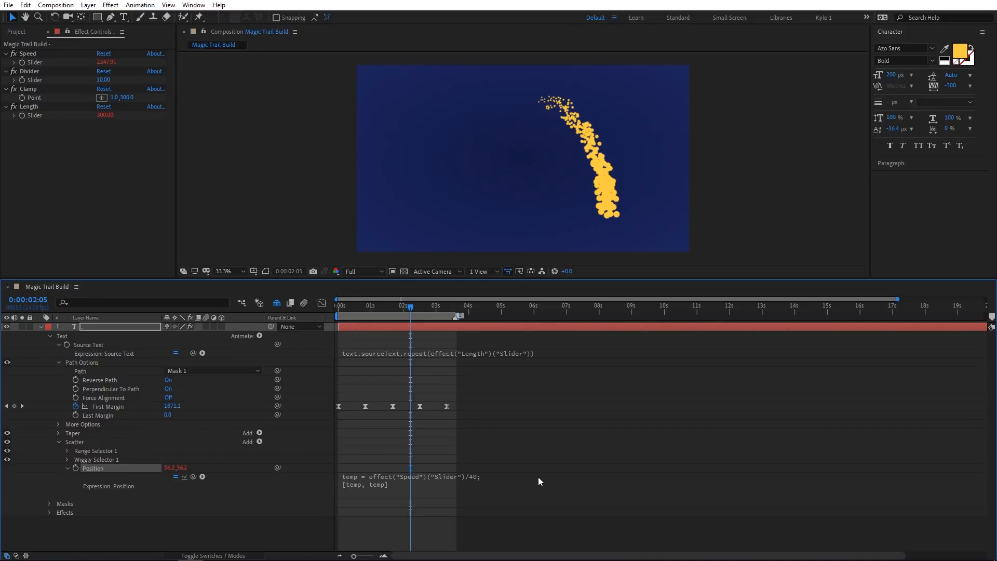
key("space")
- Set the Shape of Scatter's Range Selector 1 to Ramp Up and preview the trail
left_click(67, 451)
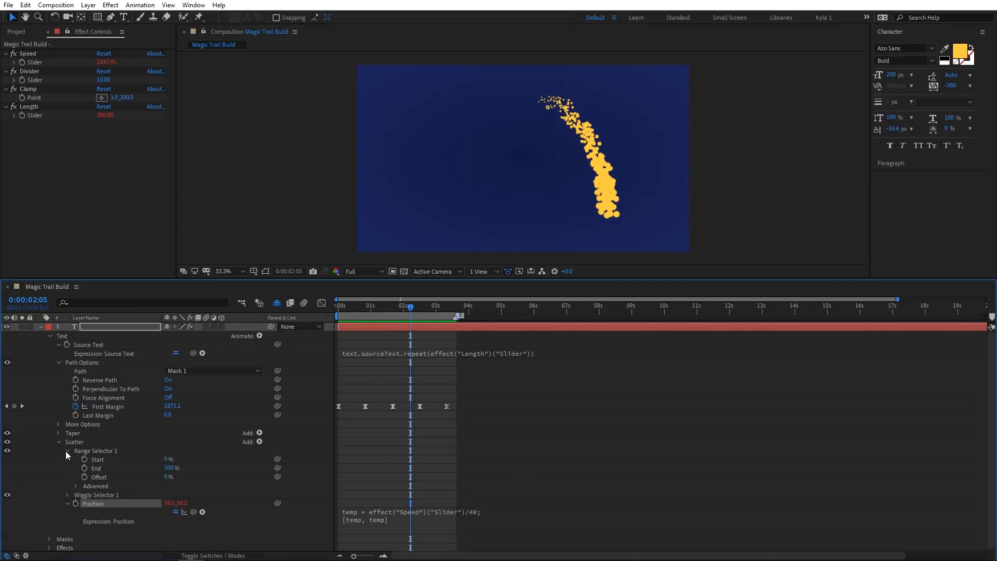
left_click(76, 486)
left_click(241, 510)
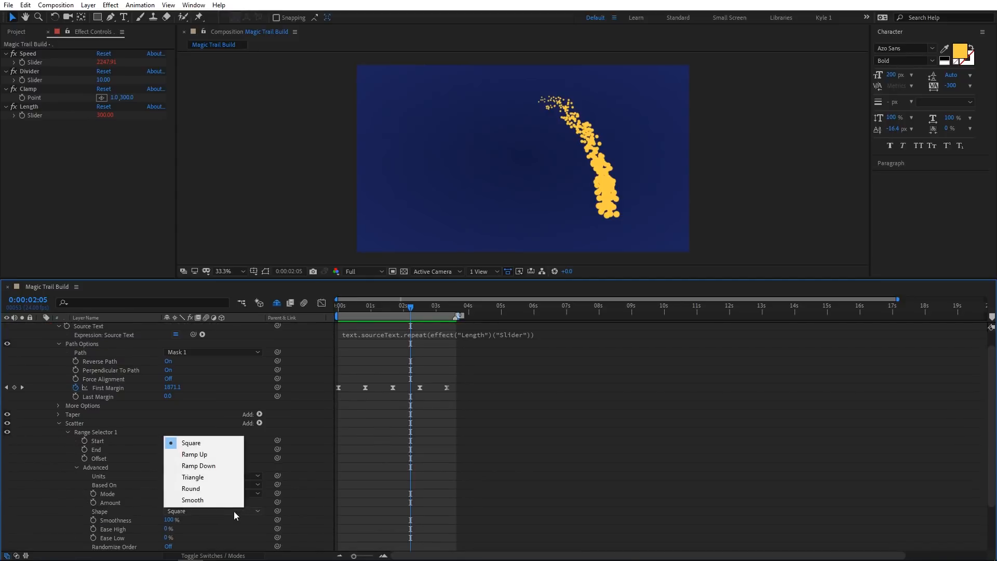
left_click(220, 454)
scroll(236, 477, "down", 3)
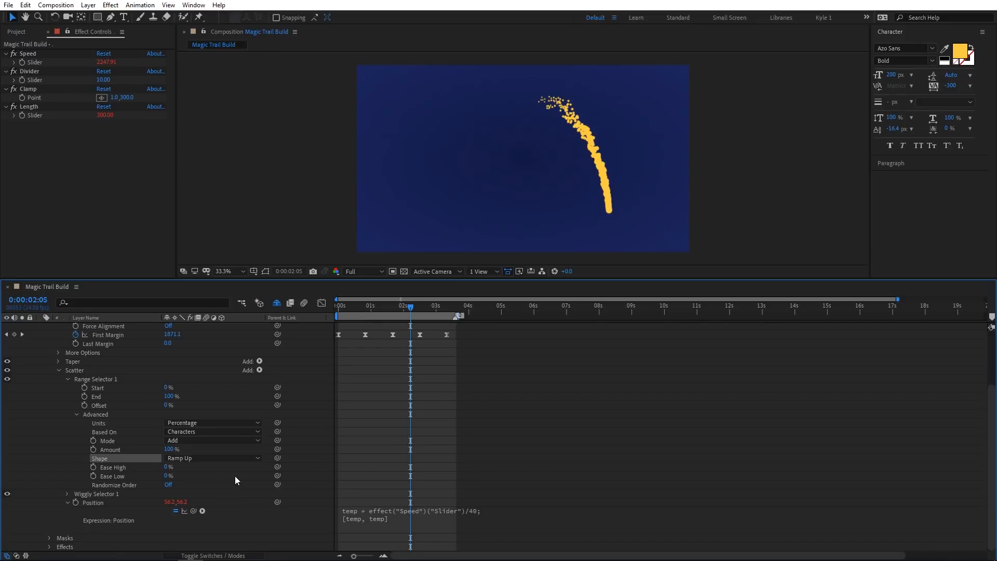
key("space")
- Set the Correlation of Scatter's Wiggly Selector 1 to 0% and preview the trail
left_click(67, 379)
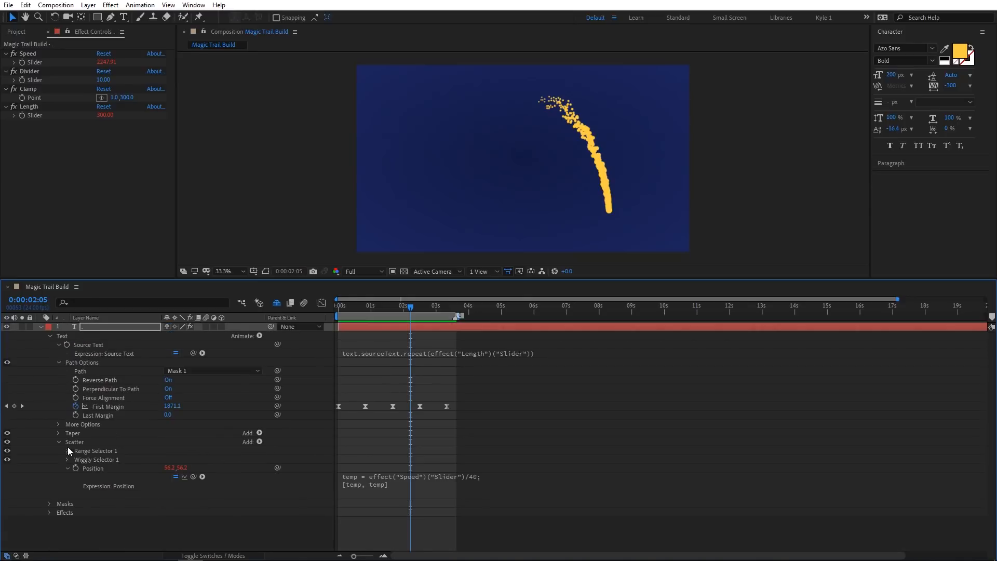
left_click(67, 460)
scroll(117, 450, "down", 2)
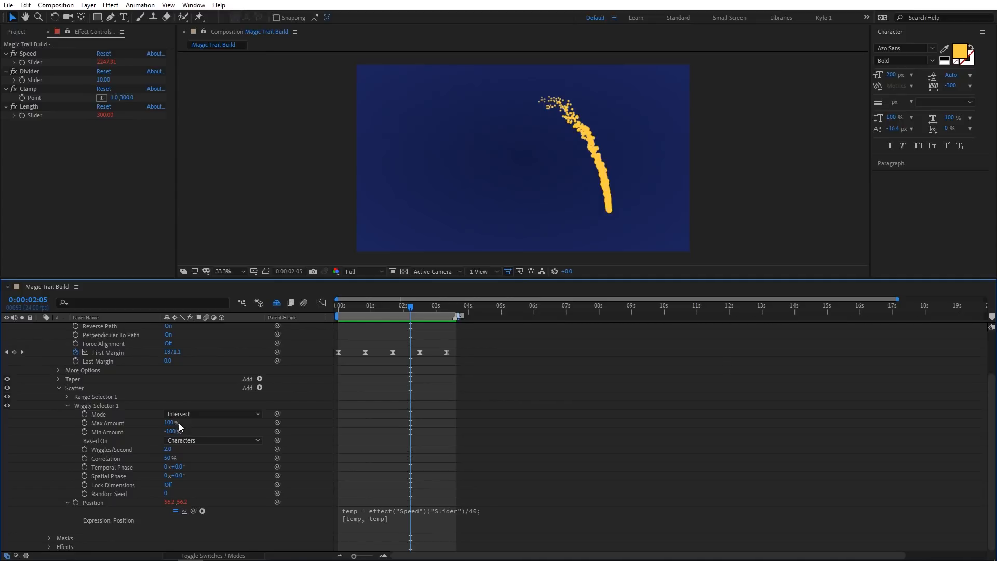
left_click(173, 456)
type("0")
key("Return")
key("space")
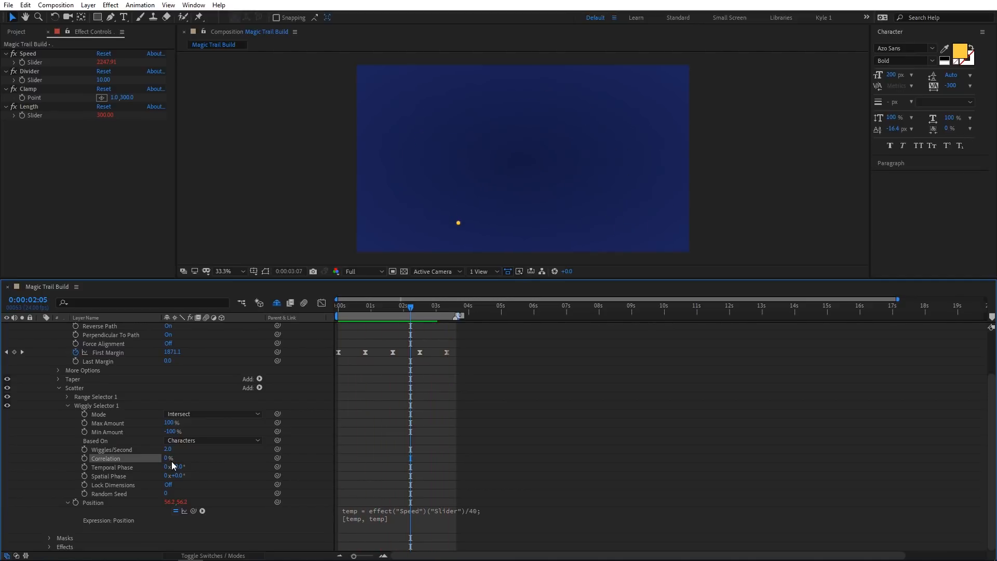
key("space")
- Link the Wiggly Selector's Max Amount to the Speed slider and divide it by 40 in the expression
left_click(278, 422)
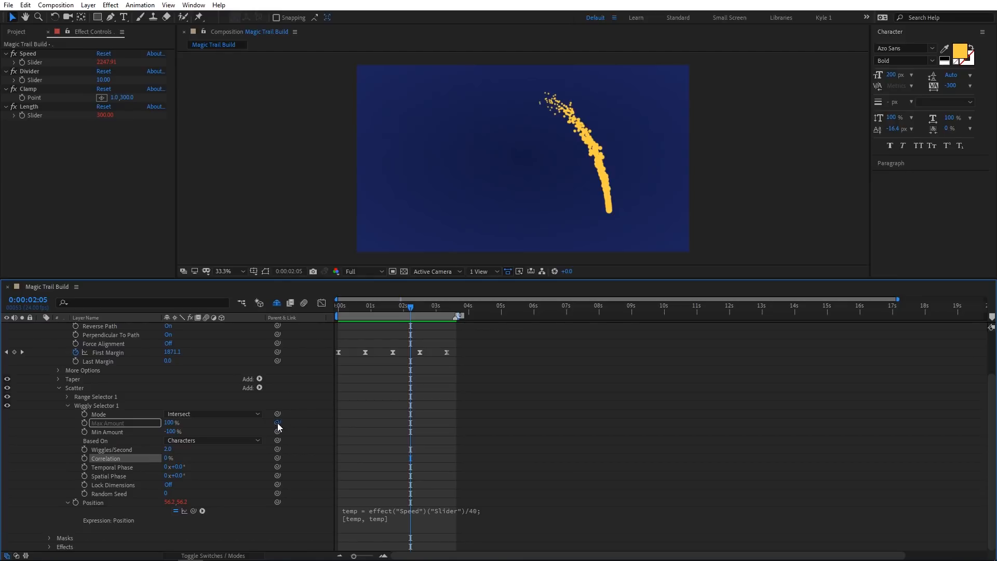
left_click_drag(278, 423, 57, 61)
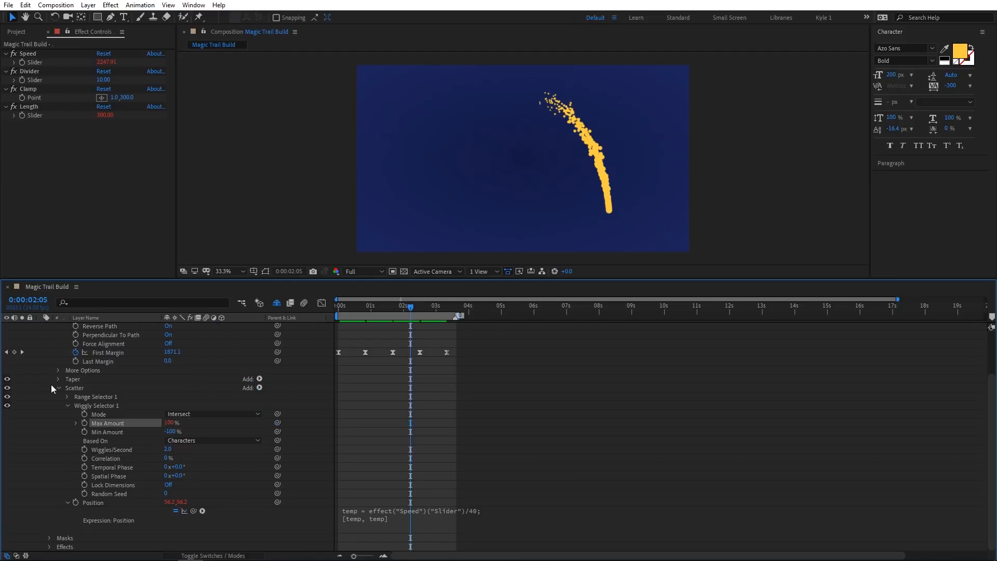
left_click(77, 424)
left_click(466, 431)
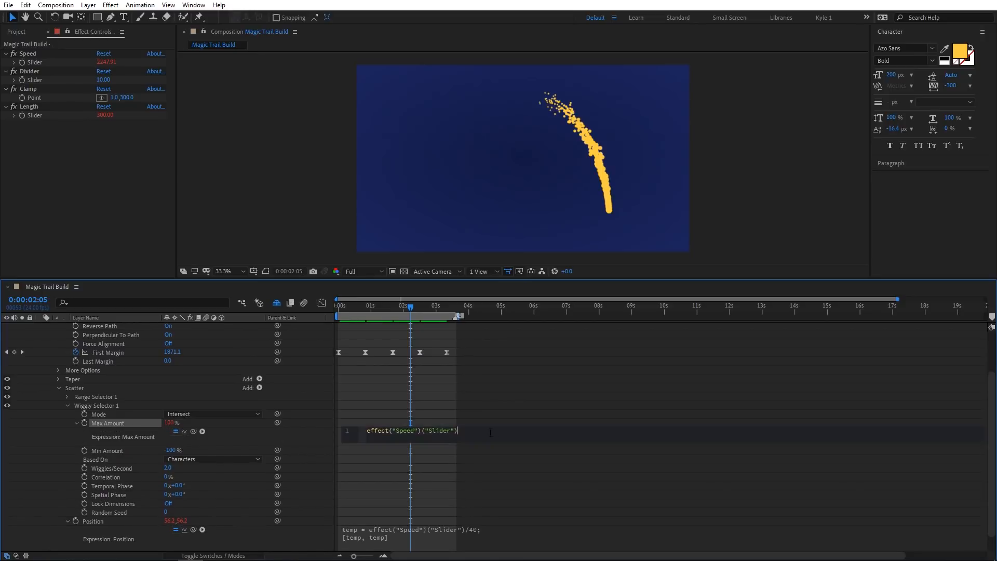
type("/40")
key("KP_Enter")
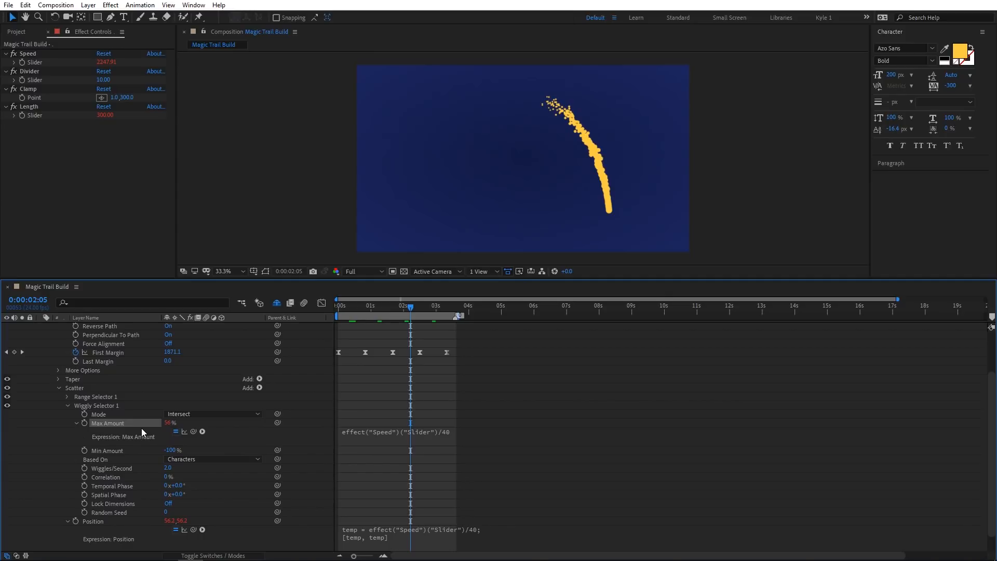
- Link the Wiggly Selector's Min Amount to the negative of its Max Amount and preview the trail
left_click_drag(277, 450, 142, 423)
left_click(76, 450)
left_click(375, 457)
key("Left")
type("-")
key("KP_Enter")
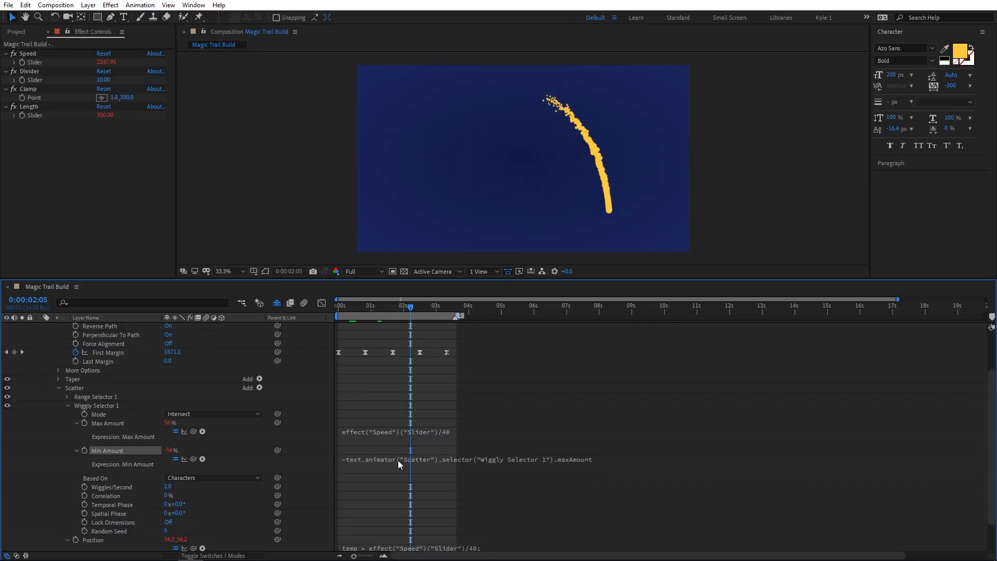
key("space")
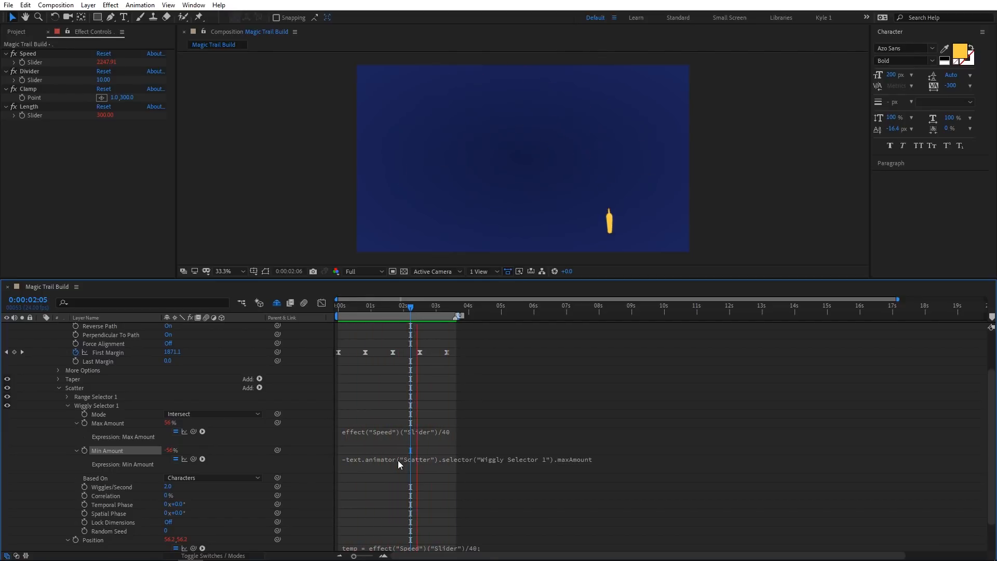
- Duplicate the Scatter animator and rename the copy Color Random
key("space")
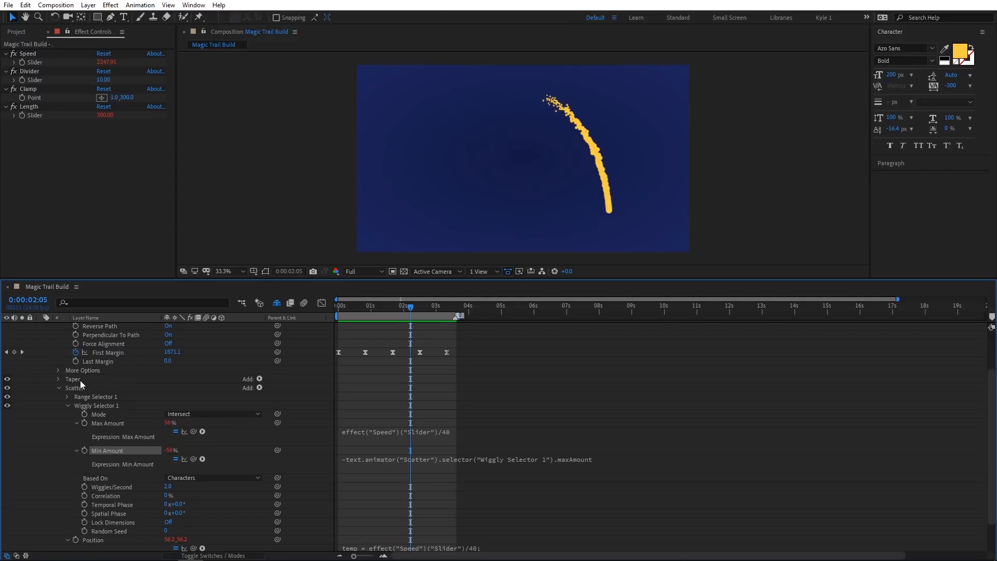
left_click(60, 387)
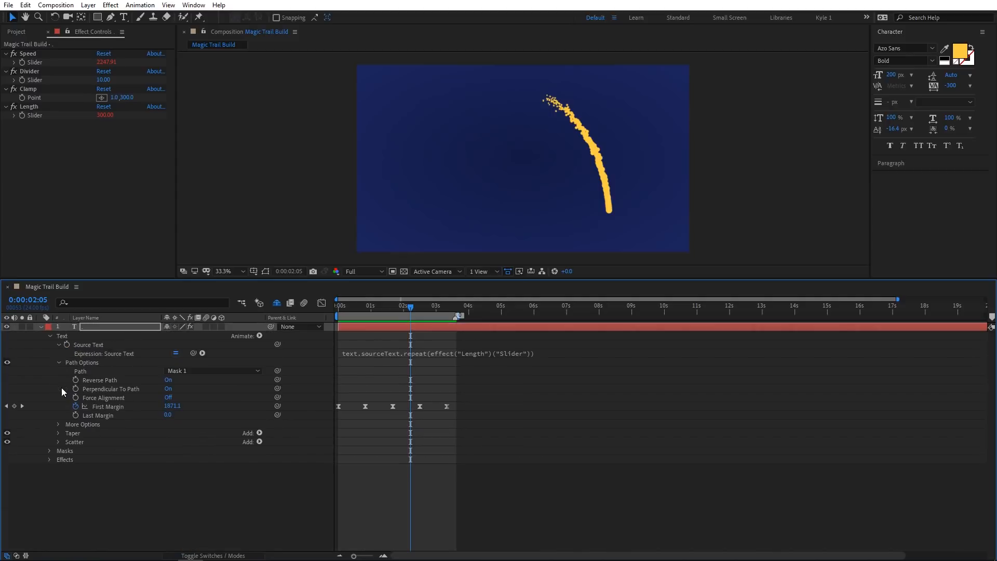
left_click(86, 443)
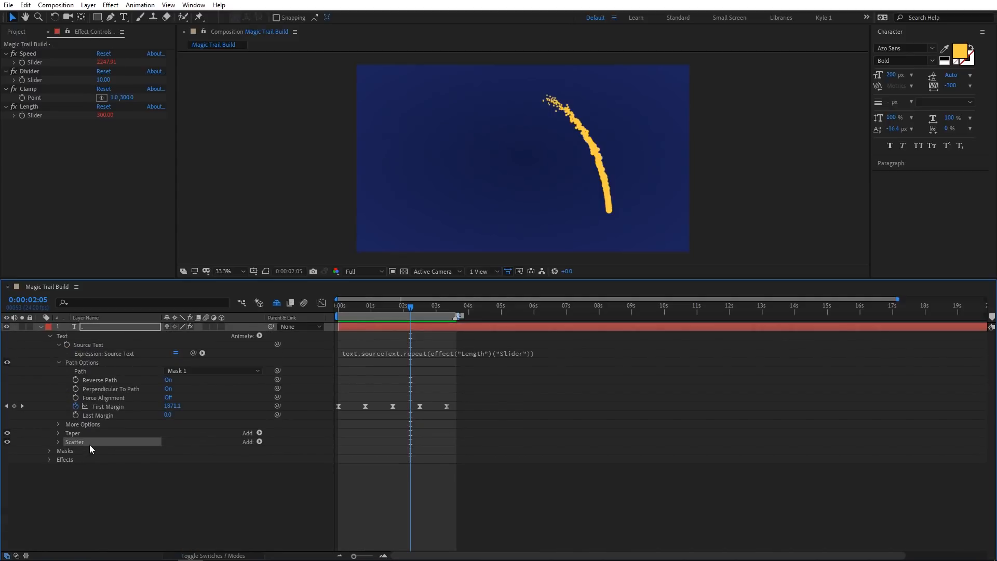
key("ctrl+d")
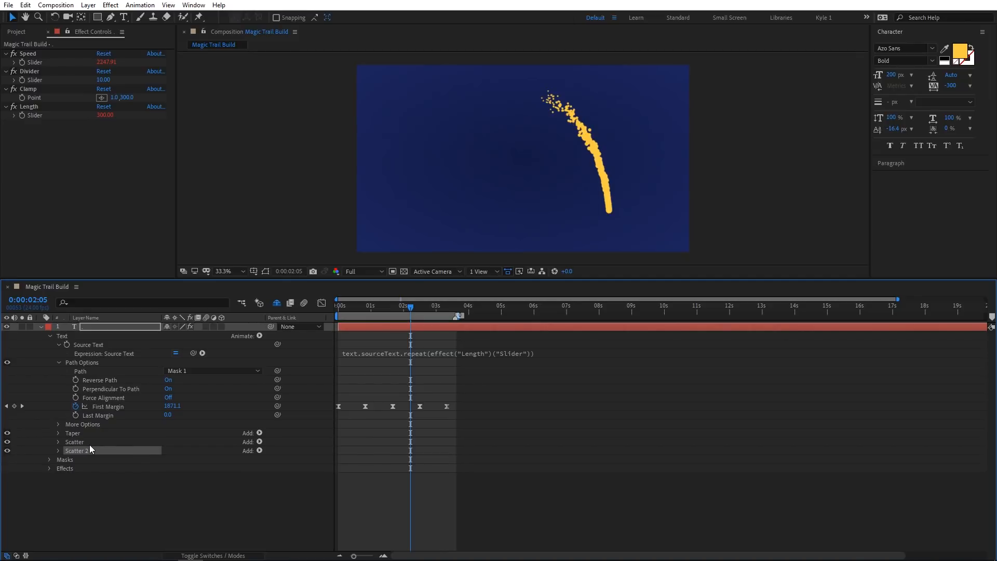
key("Return")
type("Color Random")
key("Return")
- Remove the Position property from the Color Random animator
left_click(59, 451)
left_click(97, 476)
key("Delete")
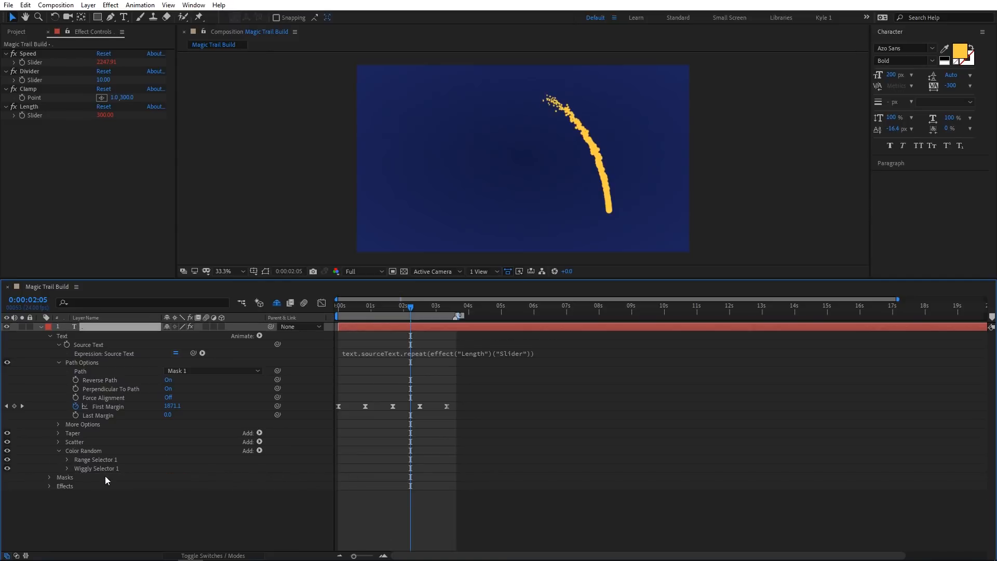
- Add an RGB Fill Color property to the Color Random animator, preview the trail and inspect the frame at 0:00:02:23
left_click(258, 451)
mouse_move(289, 454)
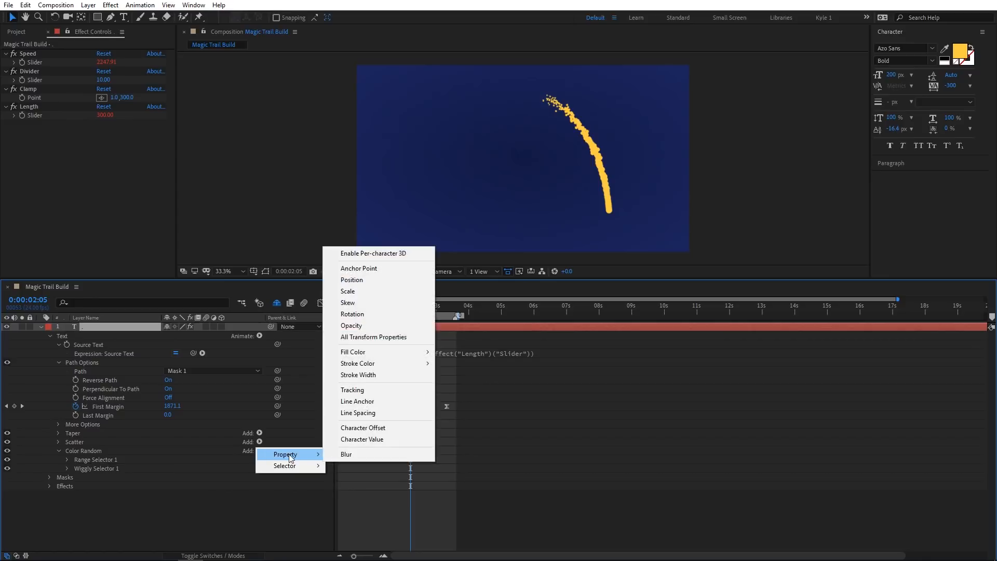
mouse_move(367, 365)
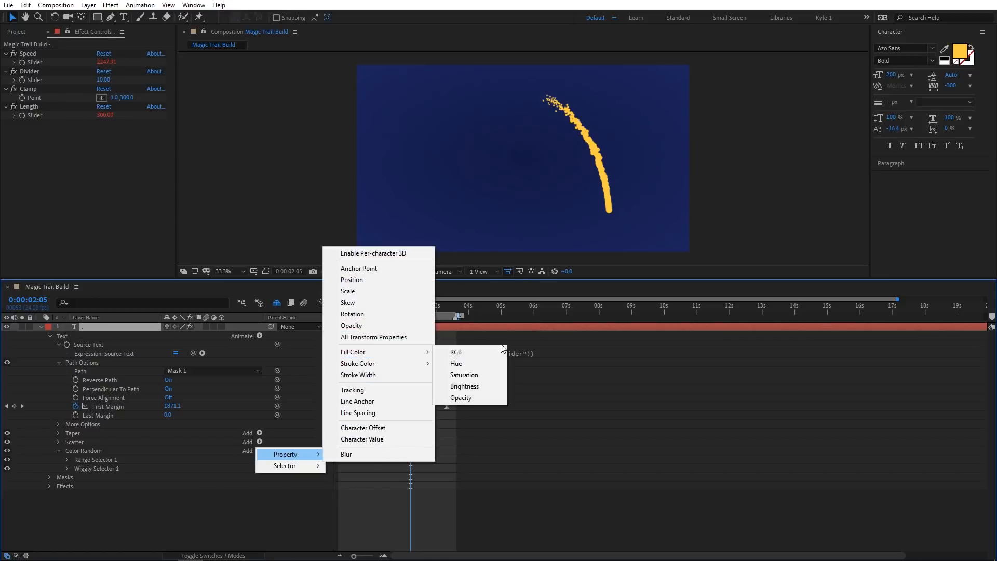
left_click(497, 353)
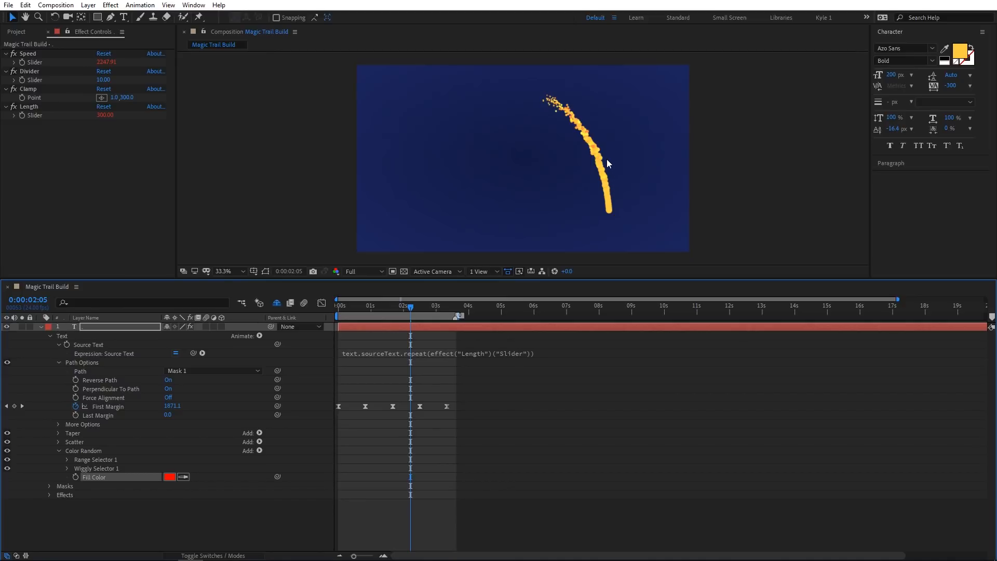
key("space")
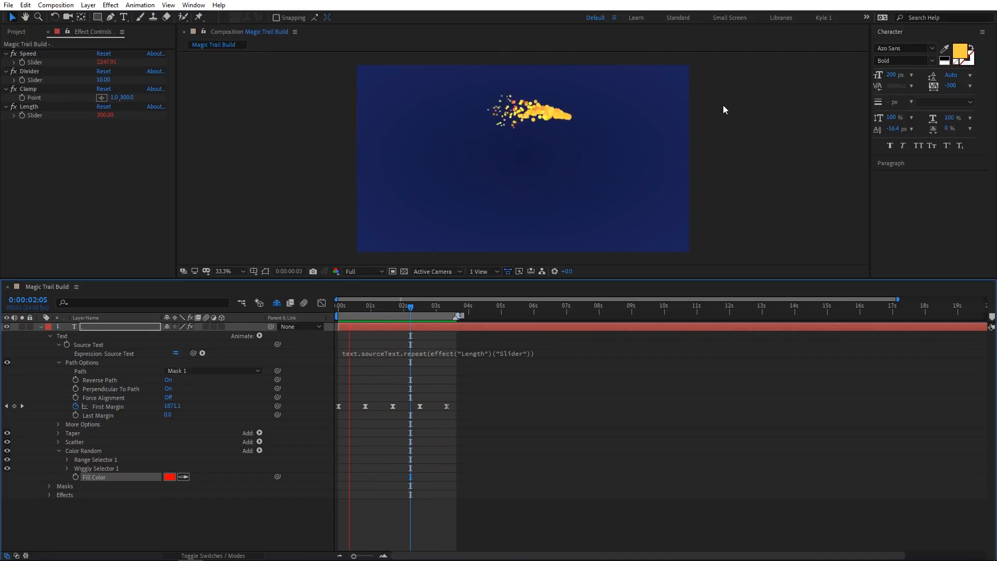
key("space")
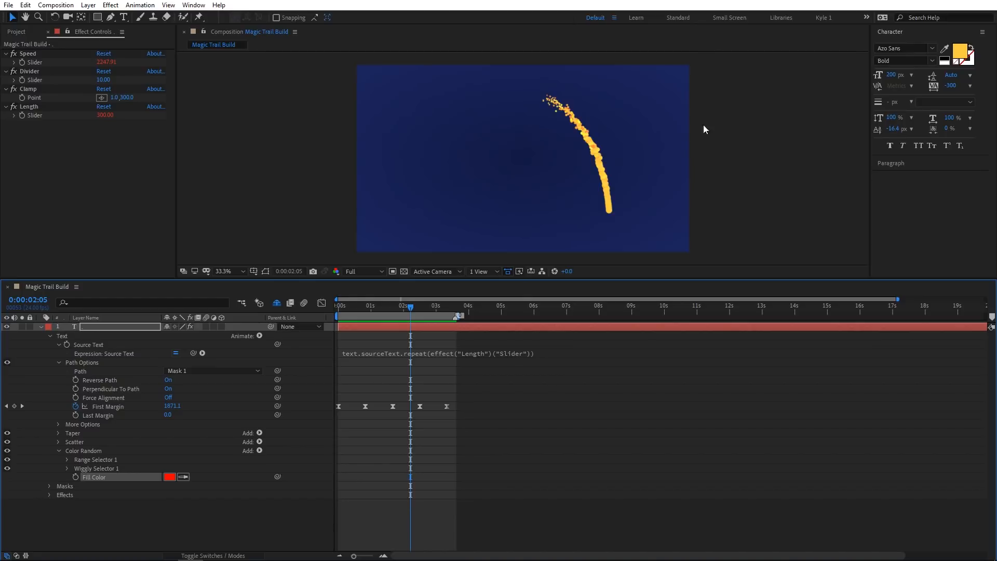
left_click_drag(415, 308, 435, 309)
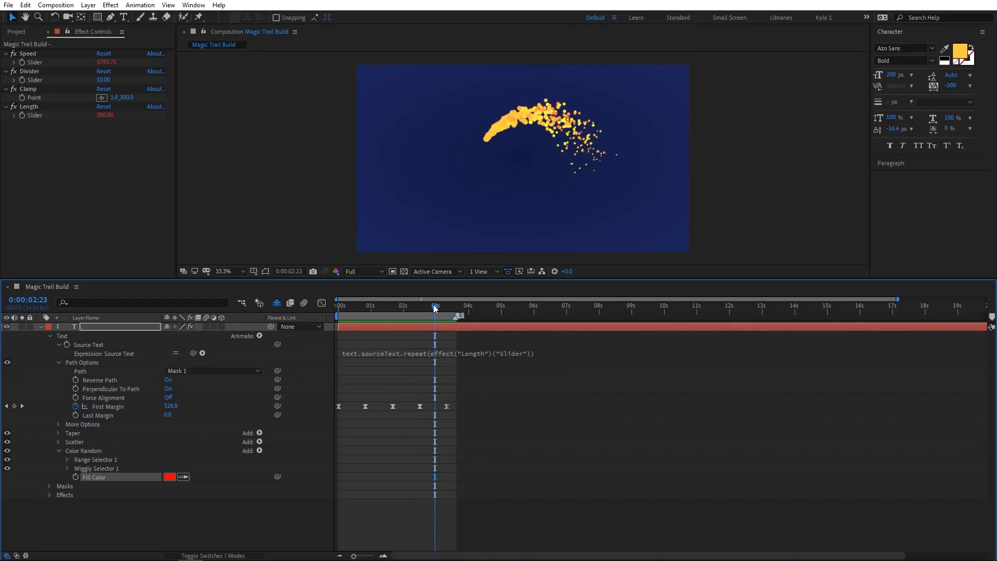
- Apply the Echo time effect to the trail's text layer and preview the animation
right_click(109, 328)
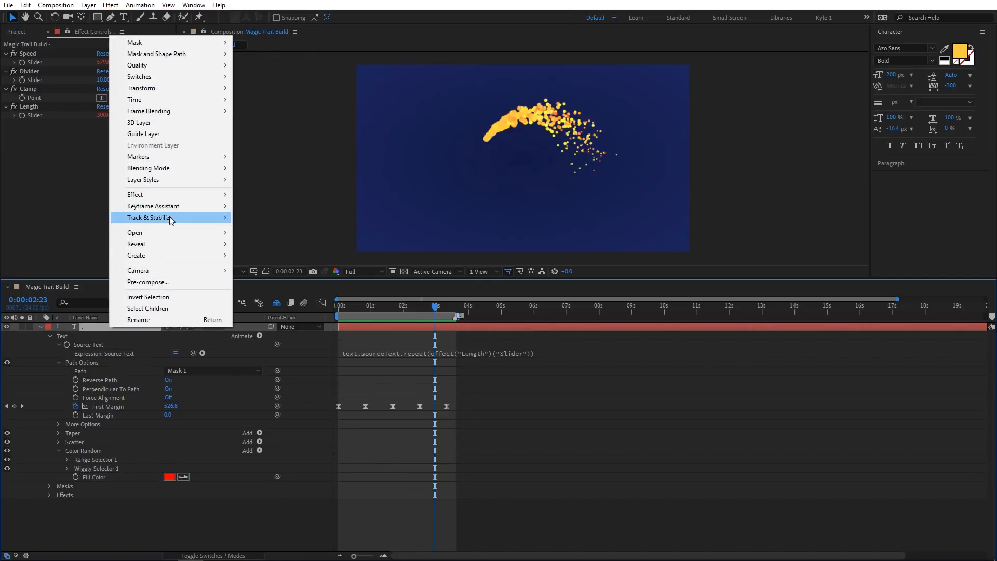
mouse_move(180, 197)
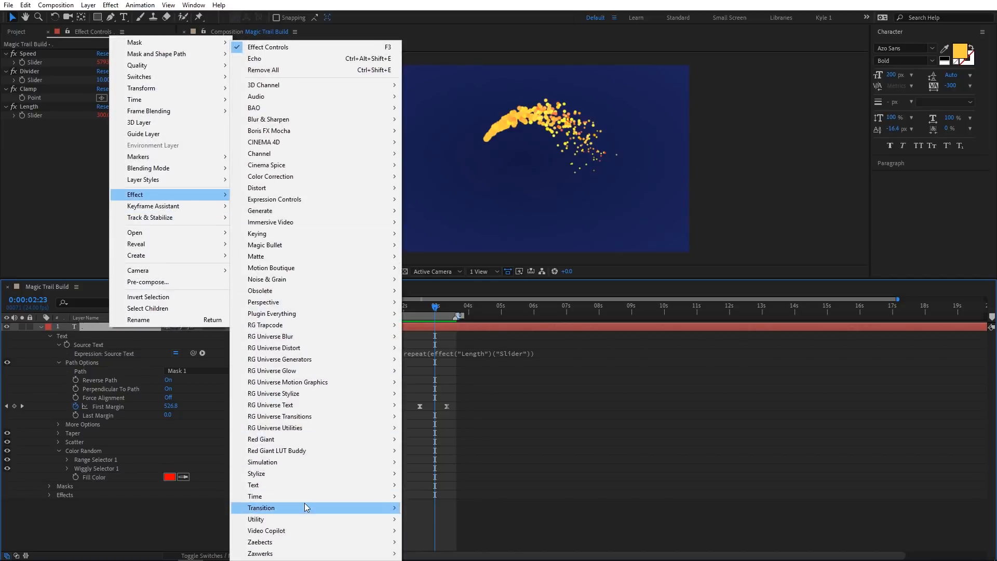
mouse_move(308, 500)
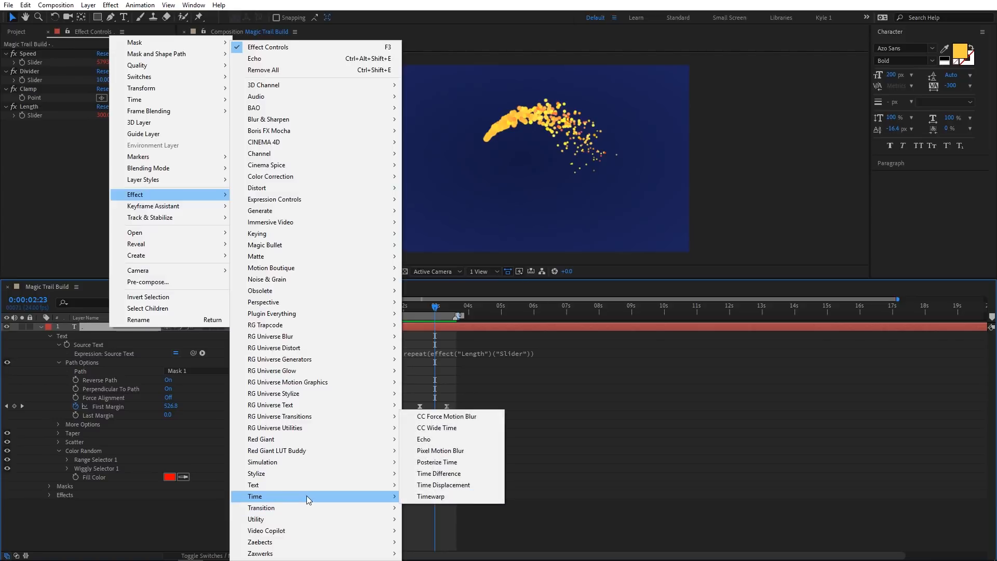
left_click(426, 442)
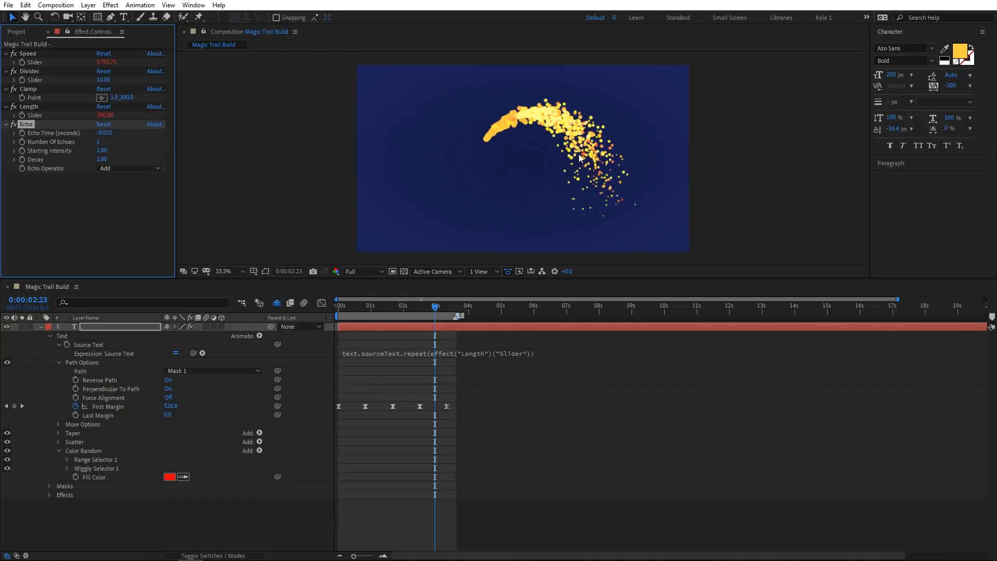
left_click(39, 384)
key("space")
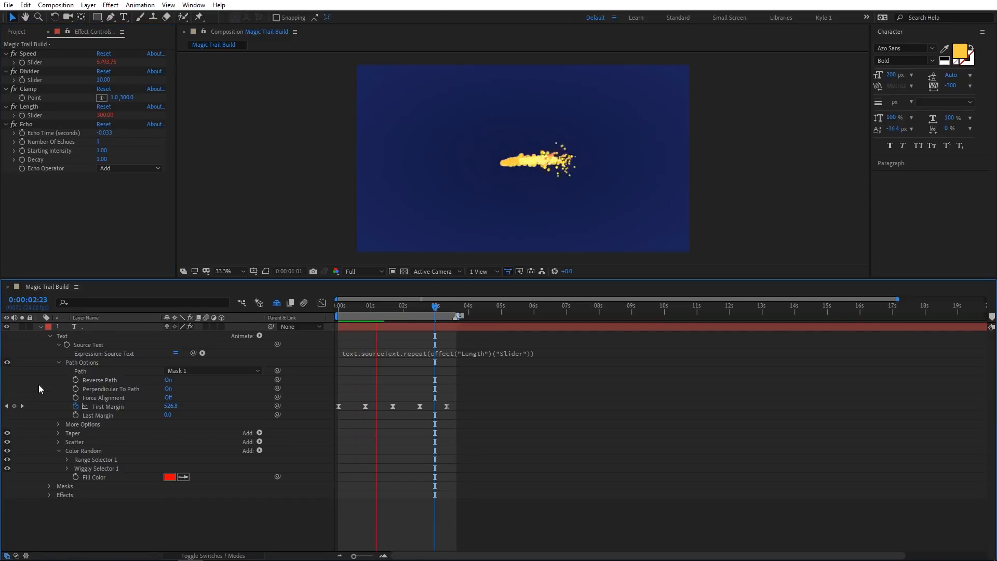
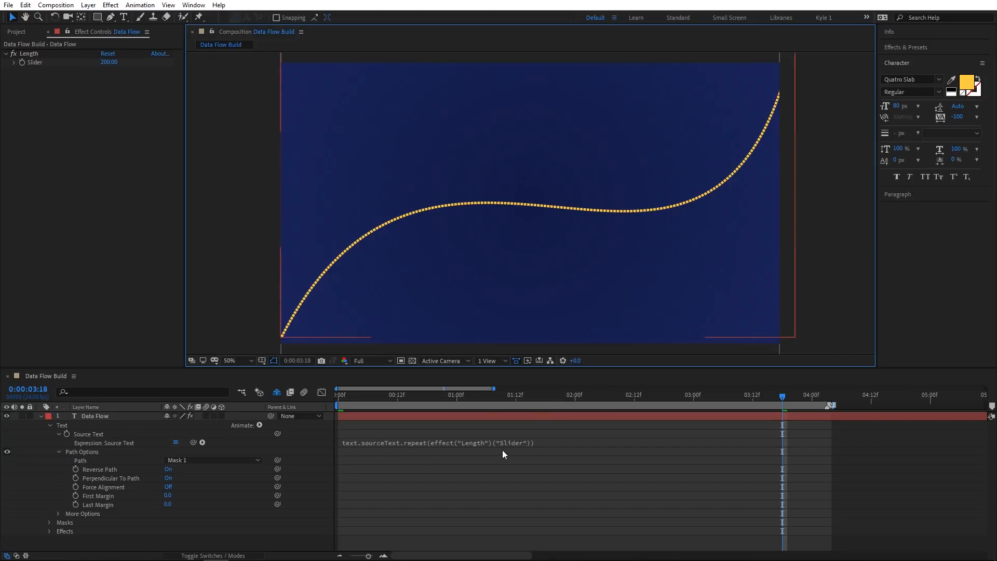
- Set the Length slider of the Data Flow text layer to 500
left_click(160, 415)
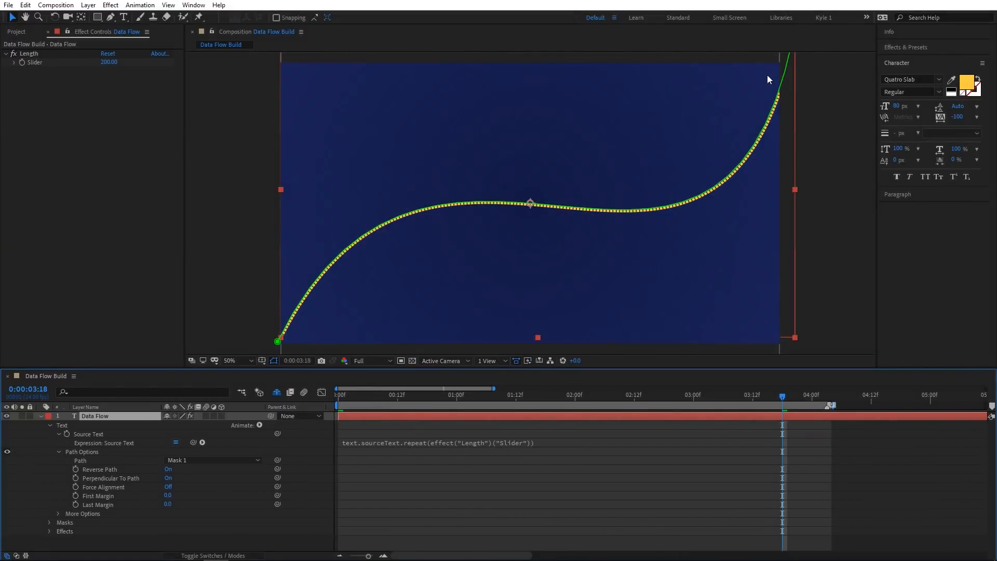
key("comma")
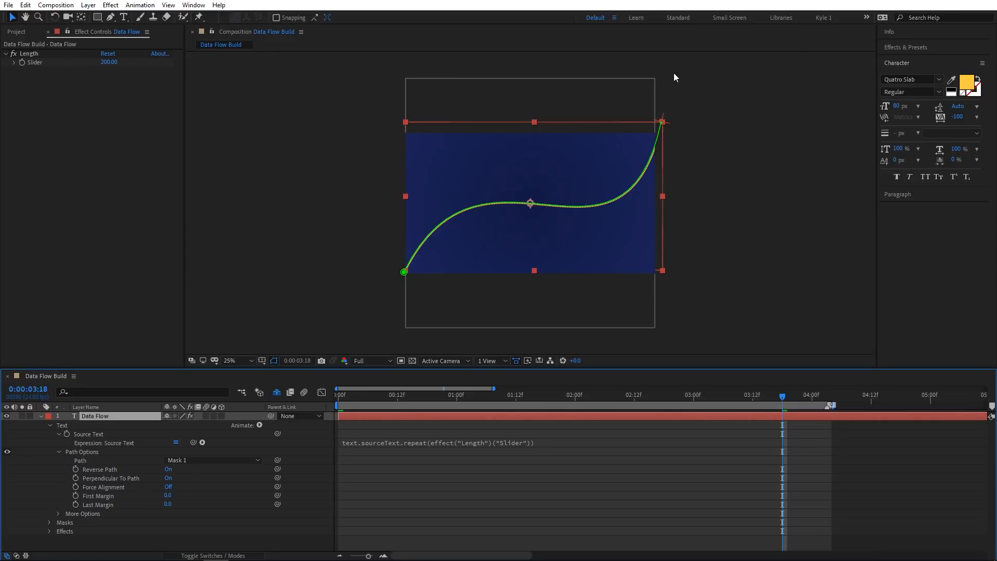
left_click(110, 62)
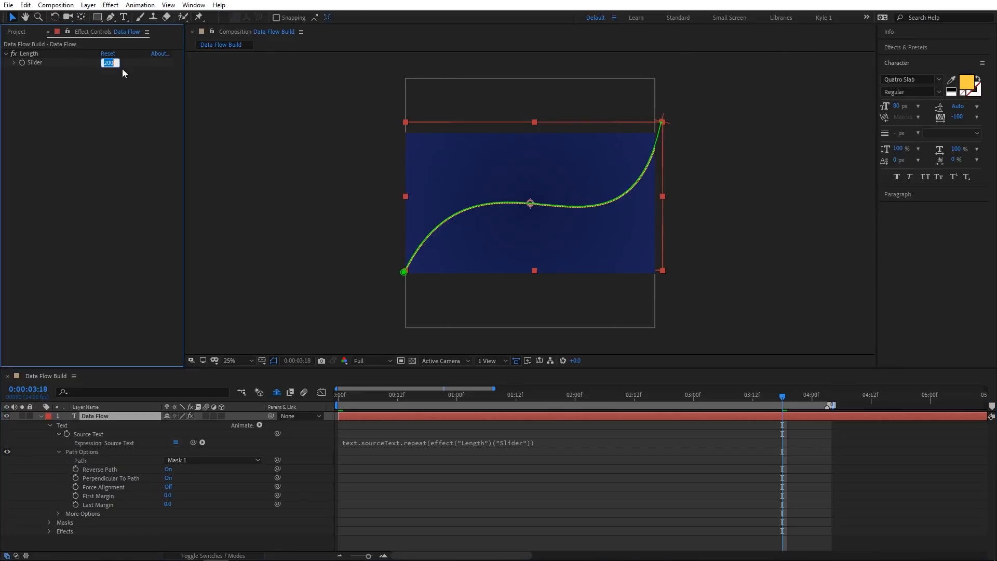
type("500")
key("Return")
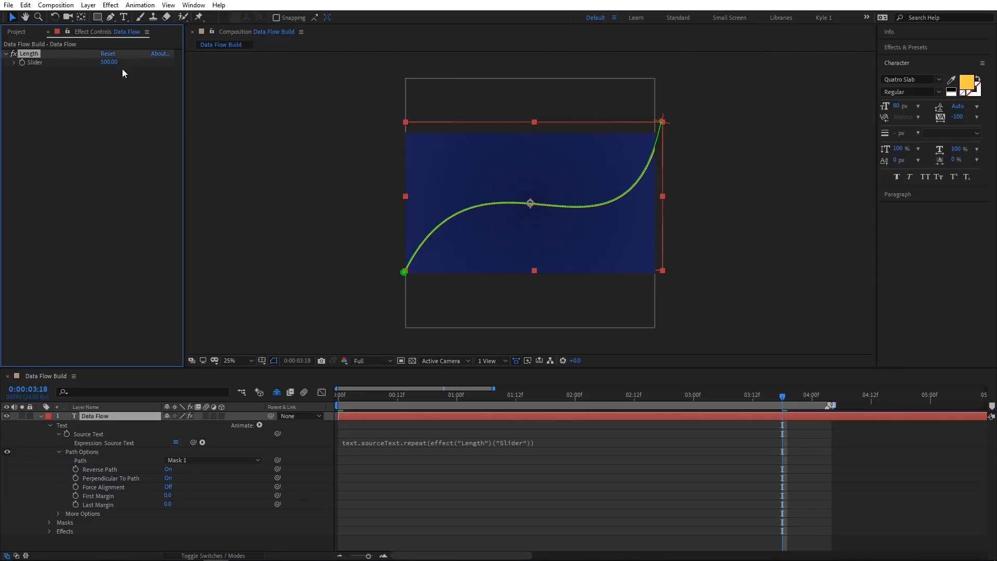
- Shift the Data Flow layer temporarily to inspect the dots running past the start of the path, and undo the move
key("comma")
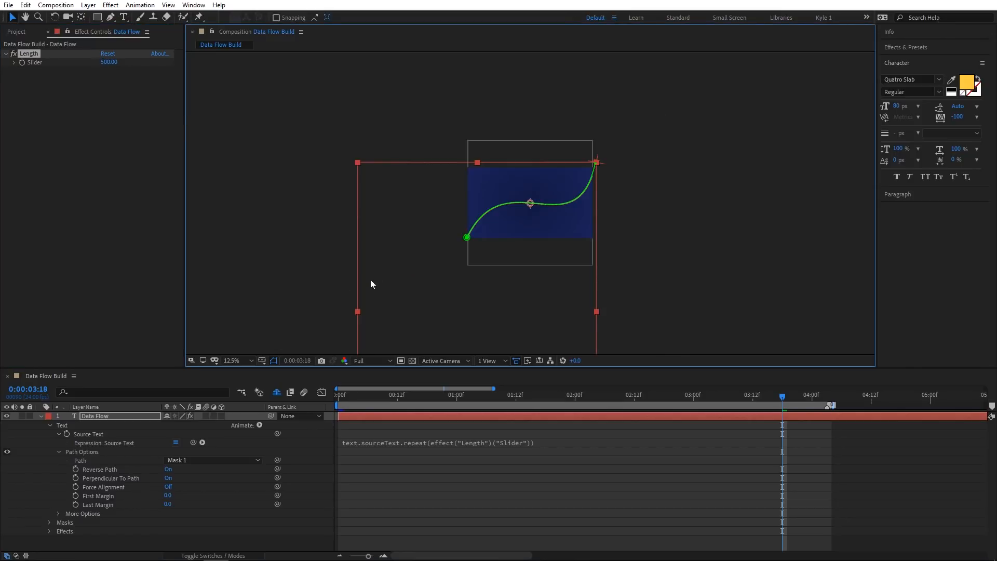
left_click_drag(411, 326, 459, 275)
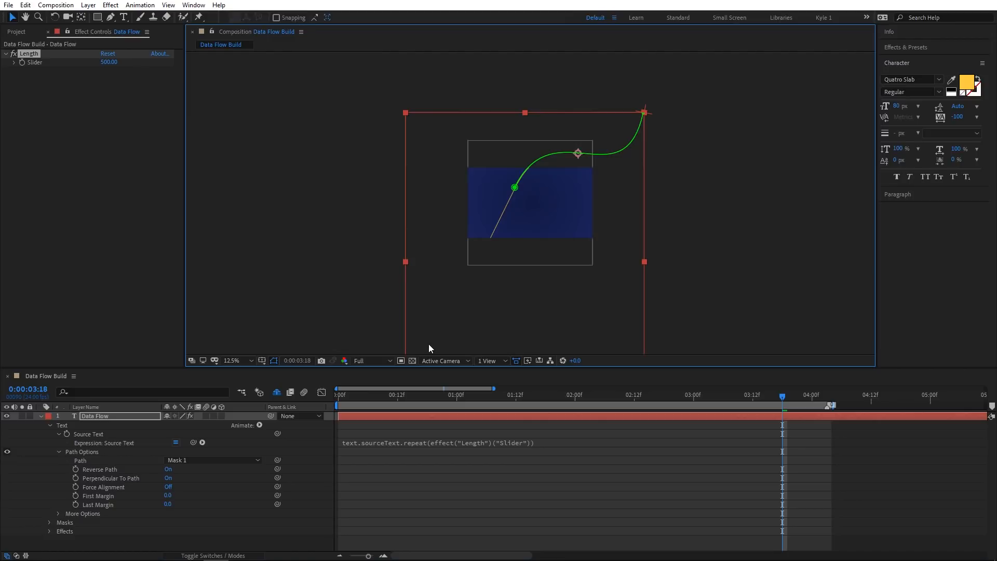
key("ctrl+z")
key("period")
key("period")
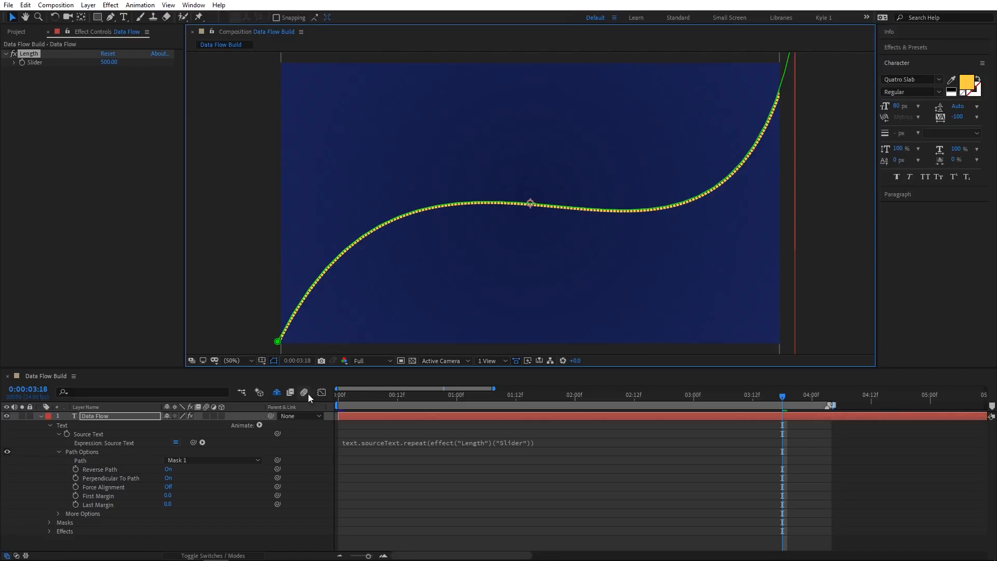
- Add a Position animator to the Data Flow text and set its position to 0, 170
left_click(259, 424)
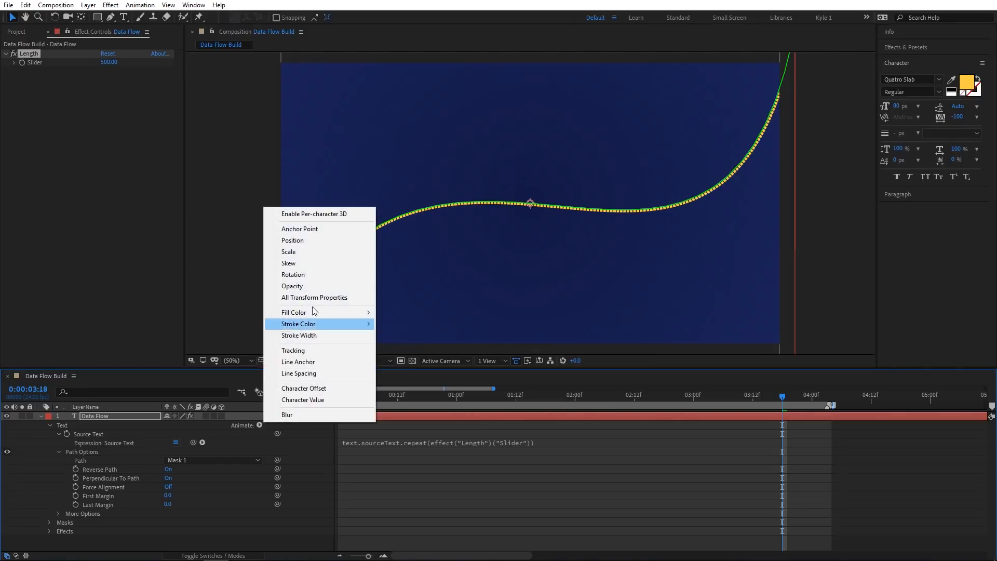
left_click(317, 240)
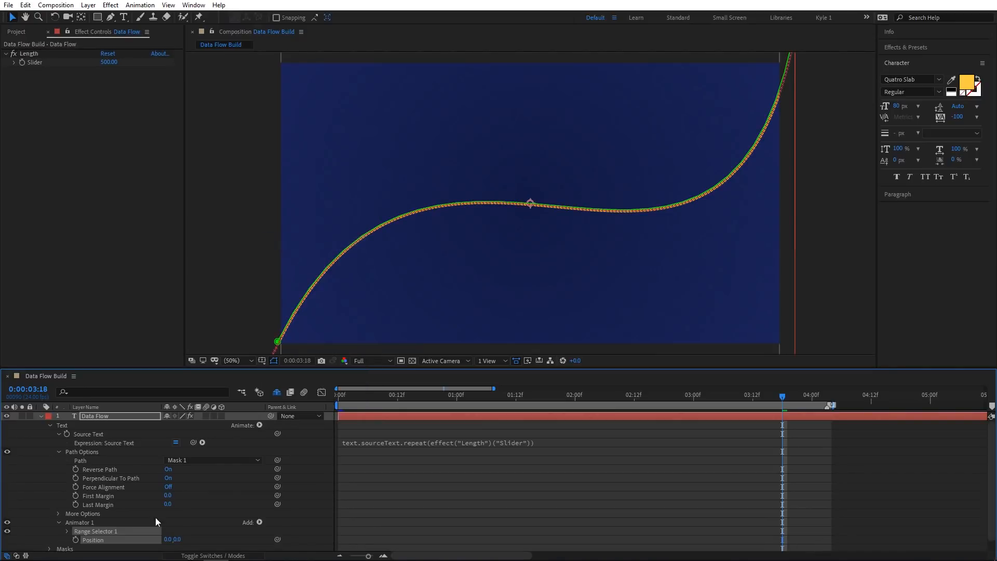
left_click(177, 539)
type("170")
key("Return")
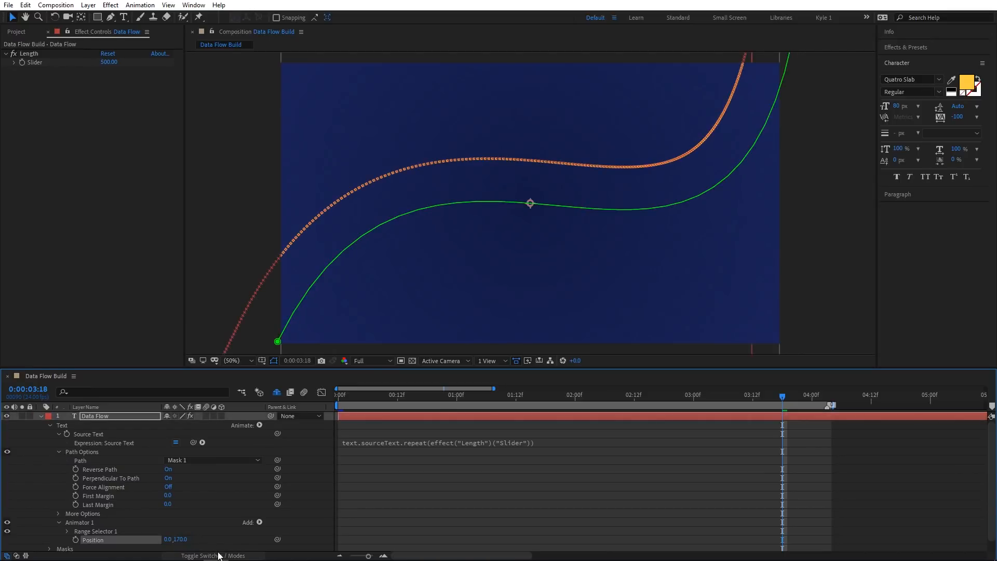
- Replace Animator 1's Range Selector with a Wiggly Selector and preview the scattered dots
left_click(125, 531)
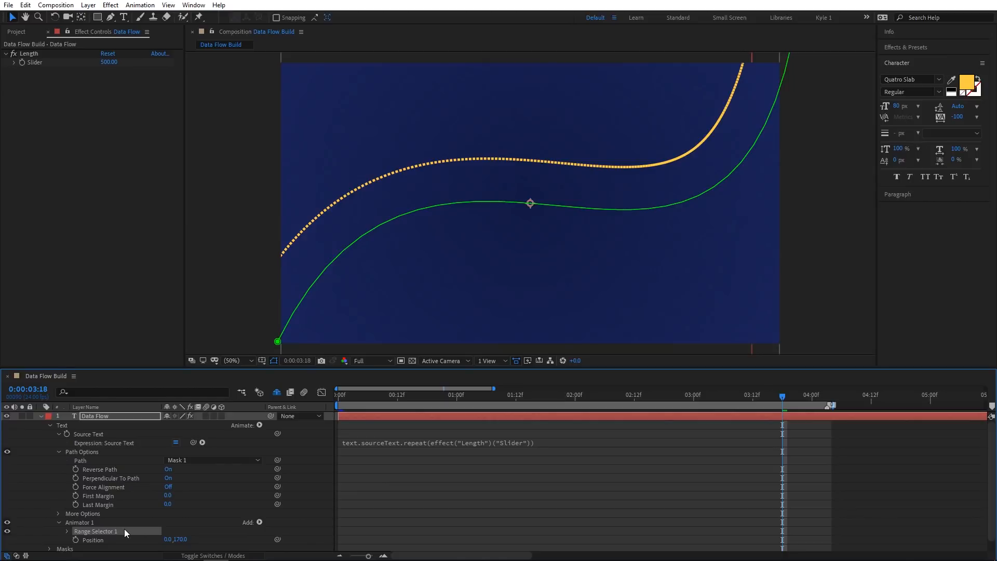
key("Delete")
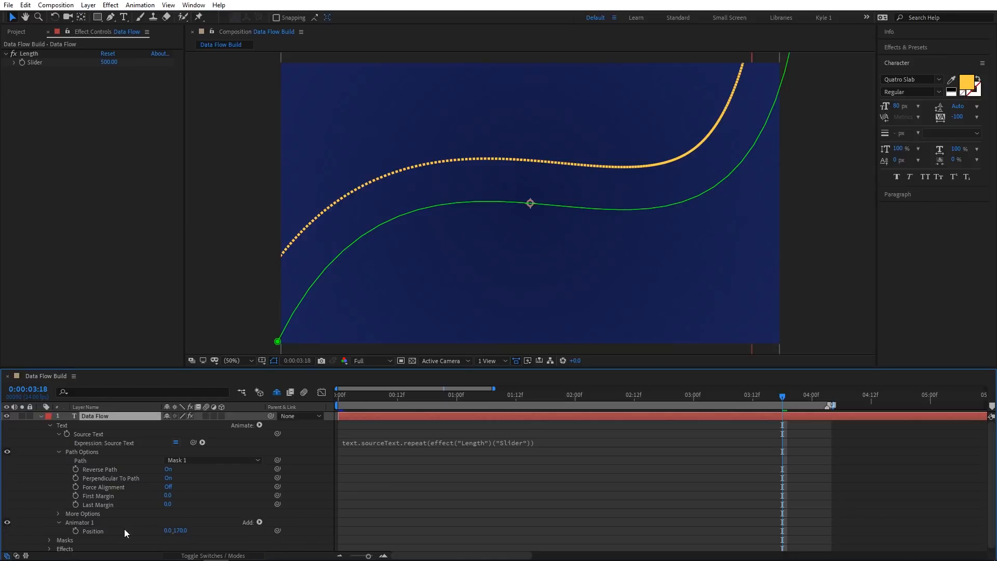
left_click(260, 522)
mouse_move(300, 538)
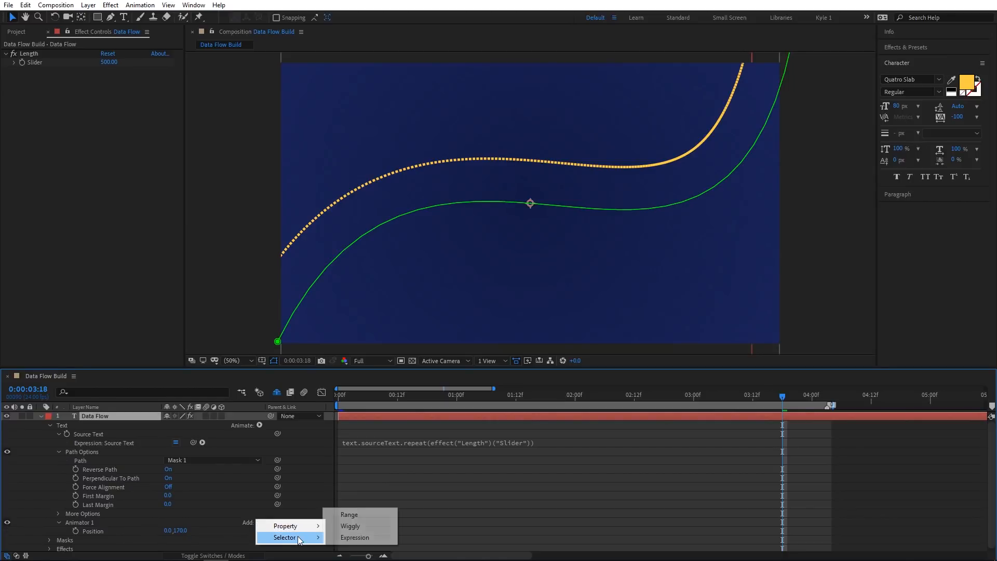
left_click(356, 527)
scroll(345, 512, "down", 1)
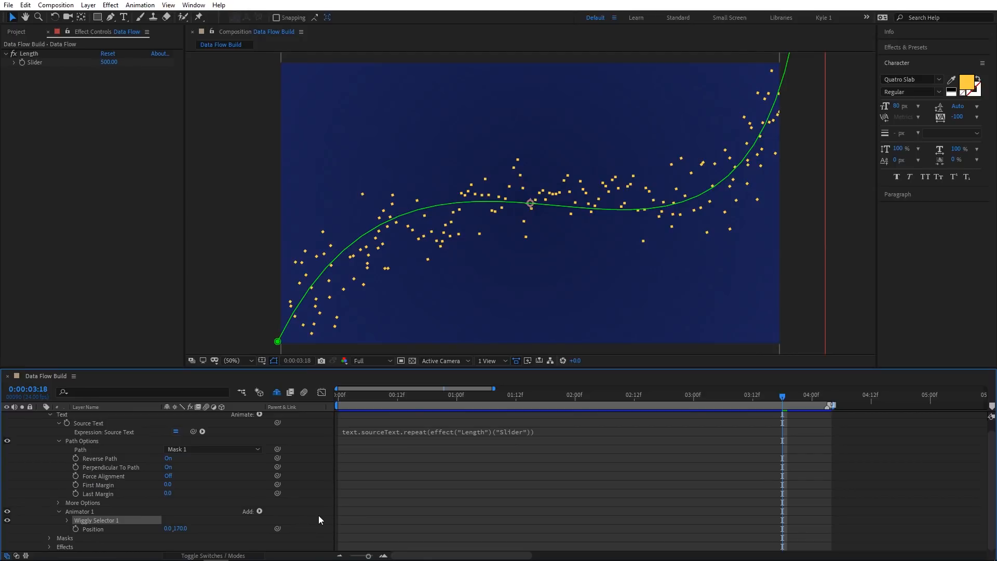
key("space")
key("space")
- Set the Wiggly Selector's Wiggles/Second to 0 and its Correlation to 10%
left_click(67, 519)
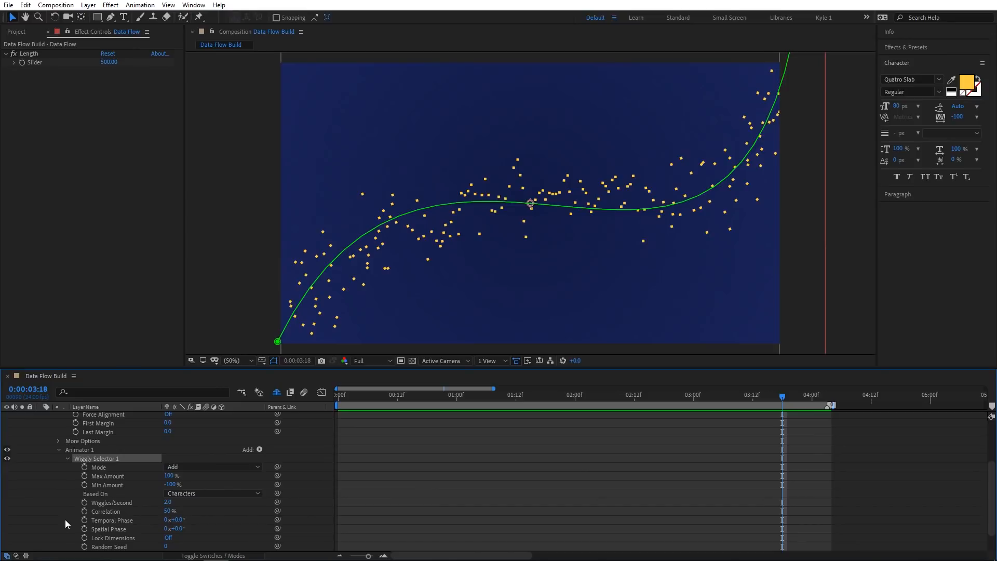
scroll(64, 519, "down", 3)
left_click(167, 476)
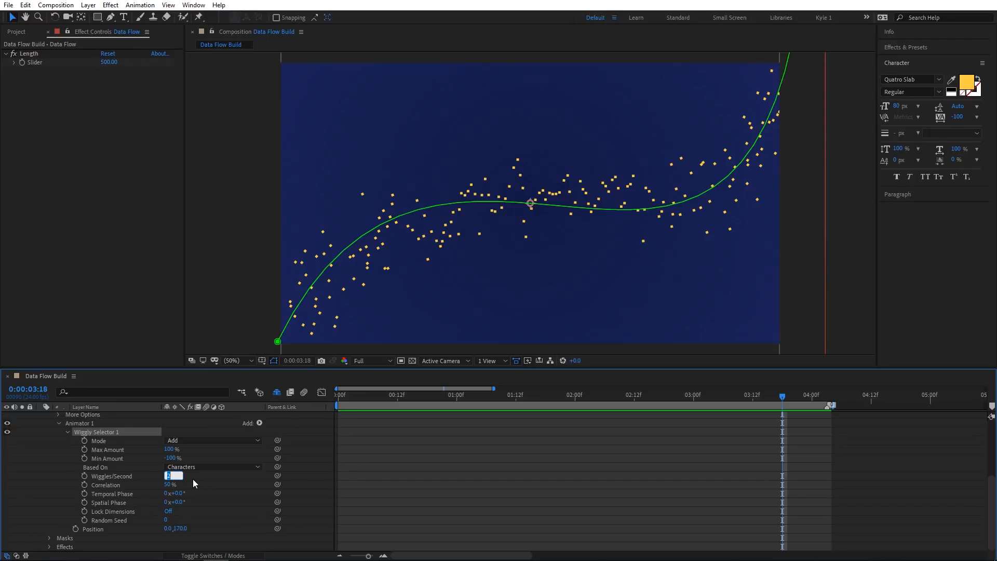
type("0")
key("Tab")
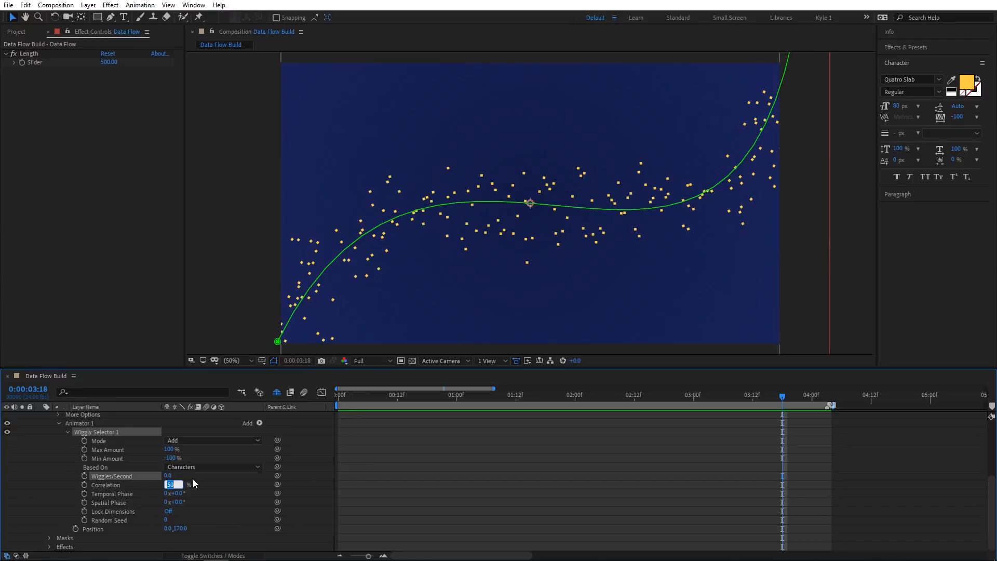
type("10")
key("Return")
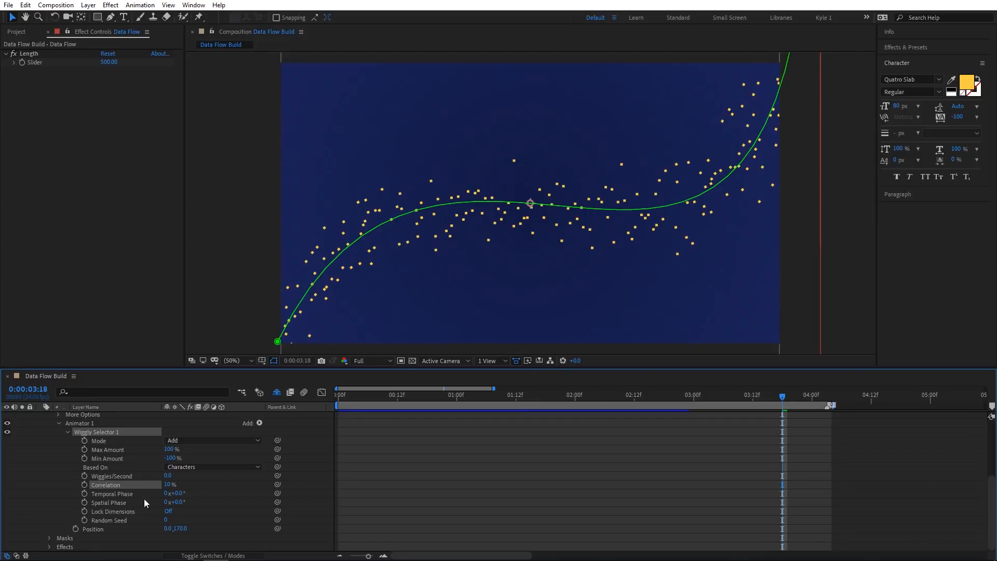
- Give the Wiggly Selector's Spatial Phase the expression time * 100 and preview the moving dots
left_click_drag(175, 502, 340, 479)
key("ctrl+z")
left_click(83, 502, "alt")
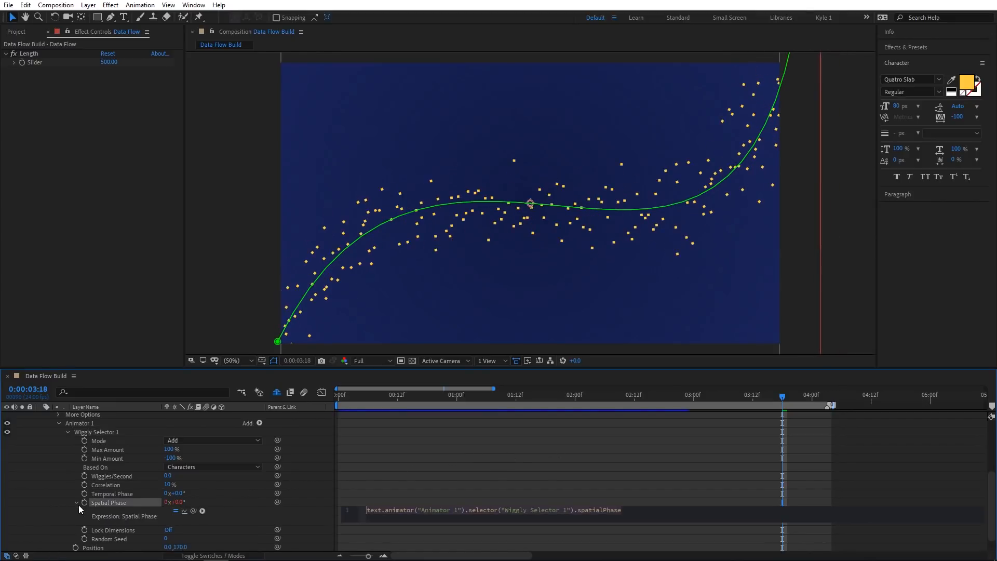
type("time *")
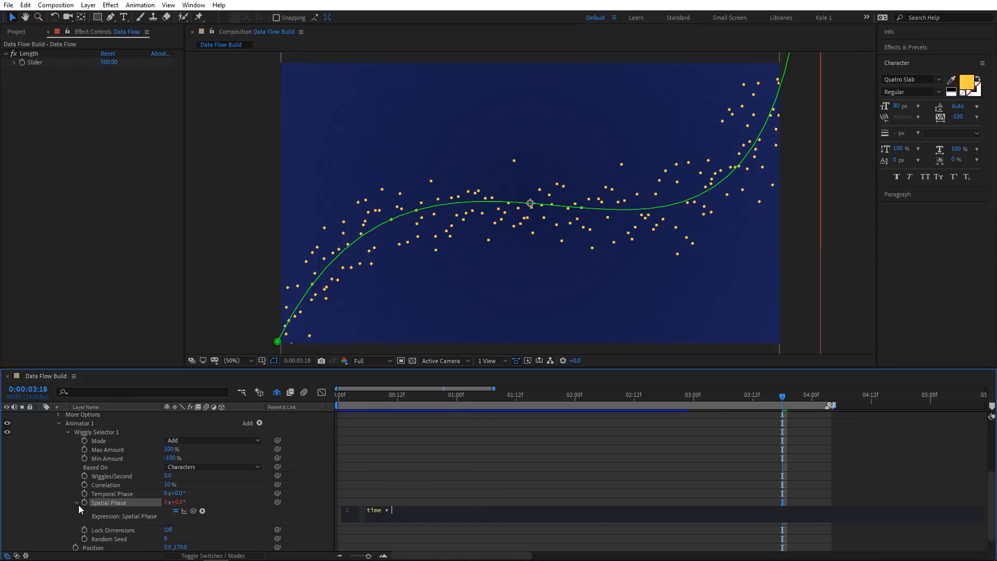
type(" 100")
key("KP_Enter")
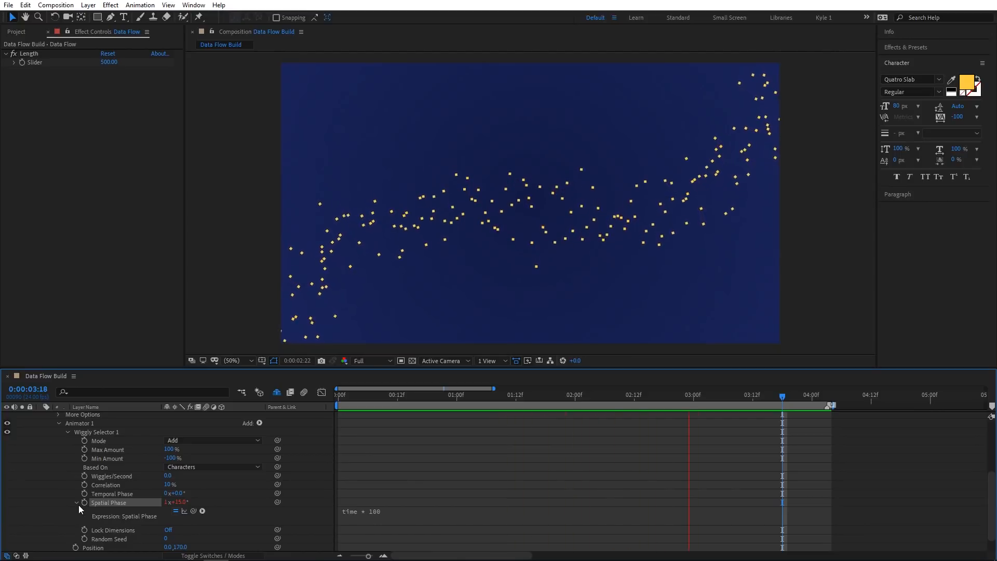
- Rename Animator 1 to Position Randomness and collapse its properties
scroll(79, 505, "up", 4)
left_click(76, 523)
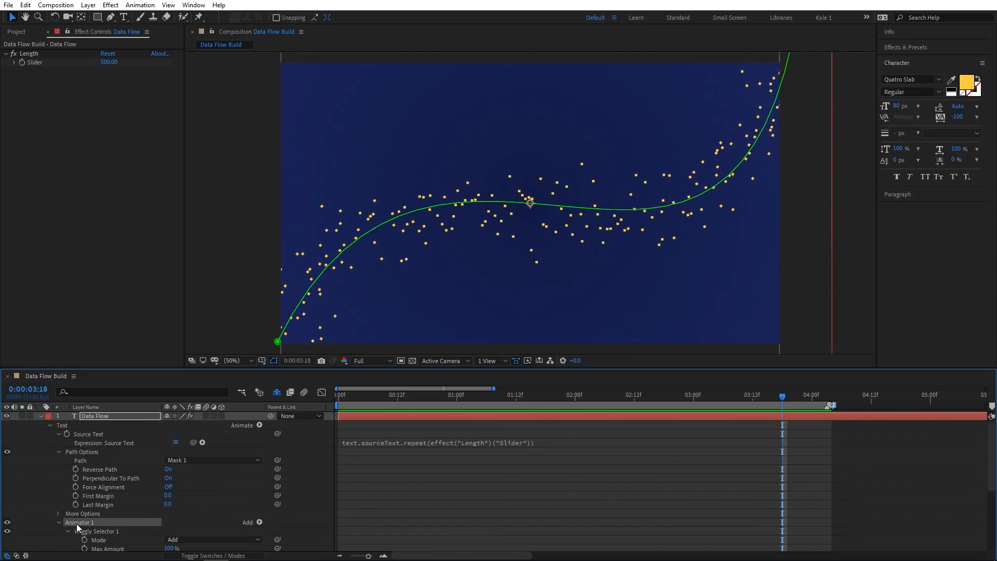
key("Return")
type("Position Randomness")
key("Return")
left_click(59, 522)
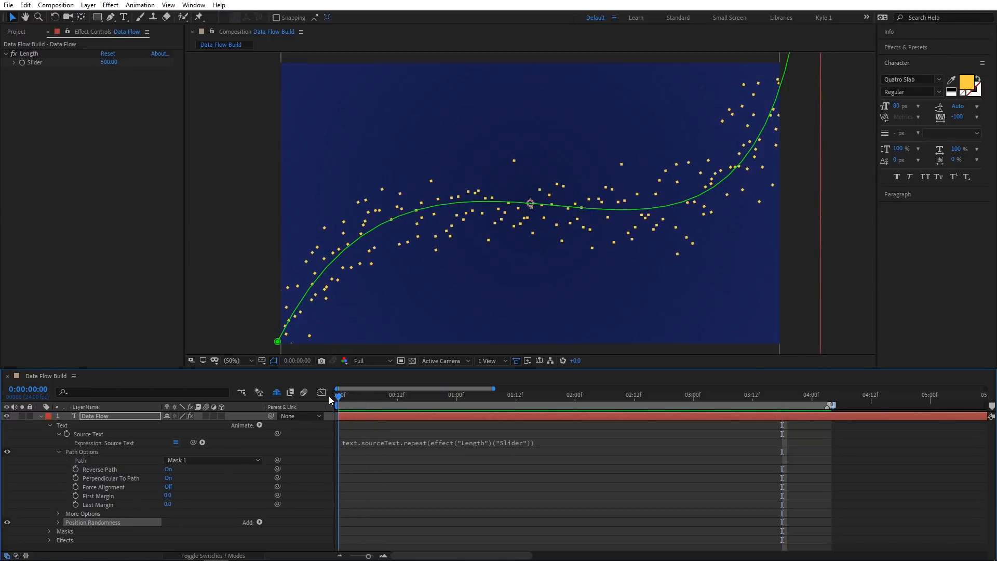
- Keyframe the path's First Margin from the first frame to -2006 at 0:00:04:03 and preview the flow
key("Home")
left_click_drag(171, 496, 239, 495)
mouse_move(279, 457)
left_mouse_down()
mouse_move(174, 442)
mouse_move(270, 440)
mouse_move(156, 437)
left_mouse_up()
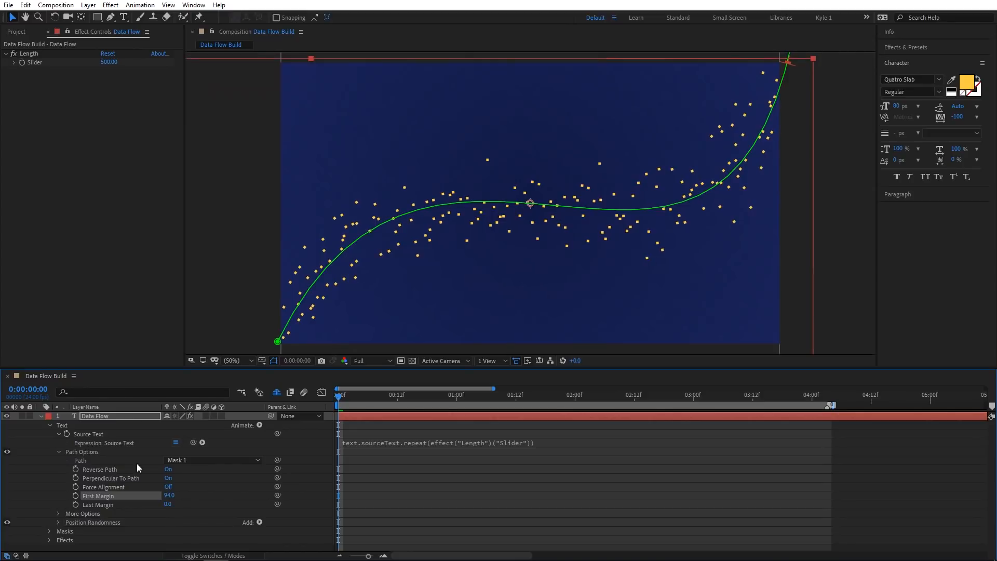
left_click(76, 496)
left_click(827, 396)
left_click_drag(167, 494, 67, 497)
key("space")
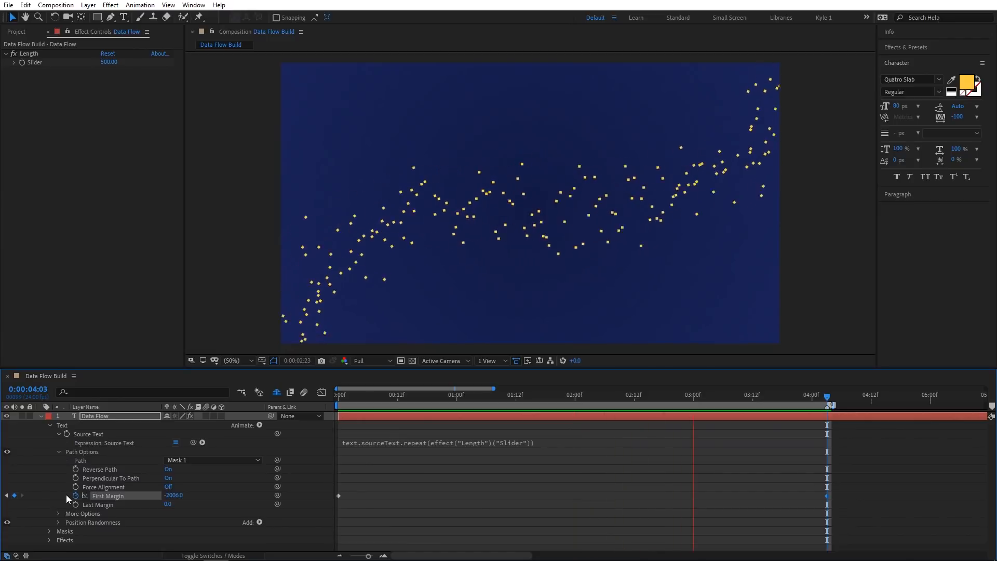
key("space")
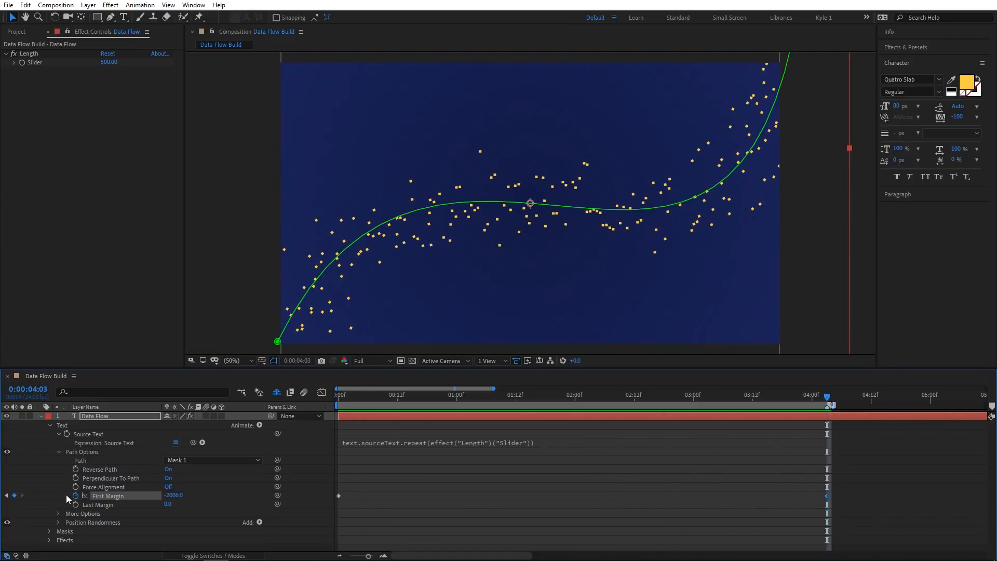
- Add a Scale animator to the Data Flow text and name it Rectangles
left_click(142, 427)
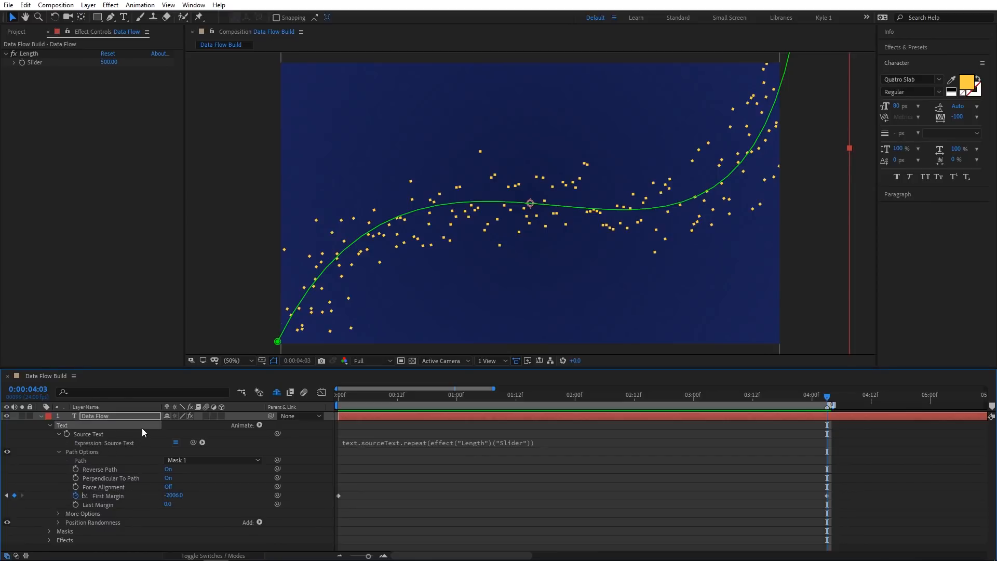
left_click(112, 522)
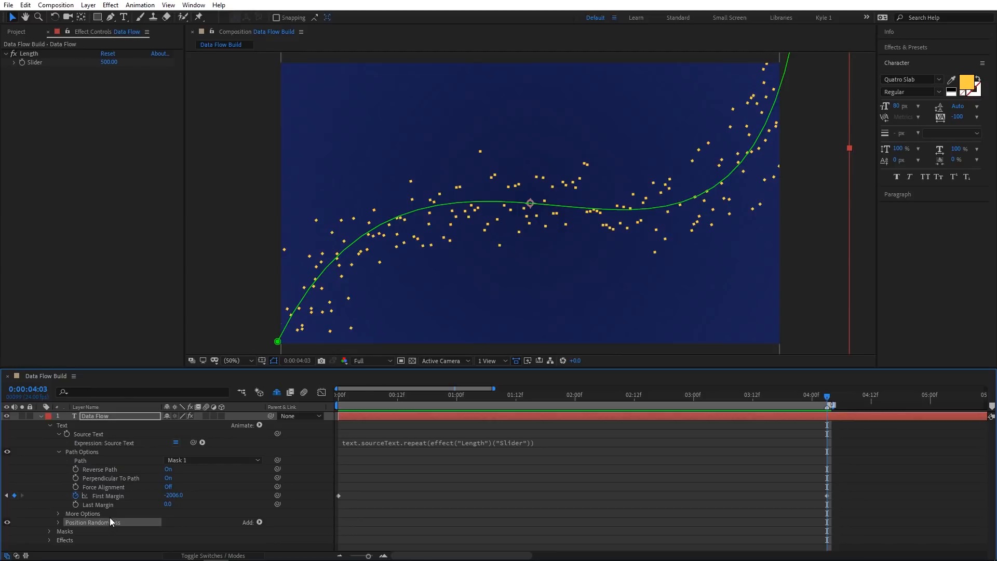
left_click(146, 426)
left_click(259, 425)
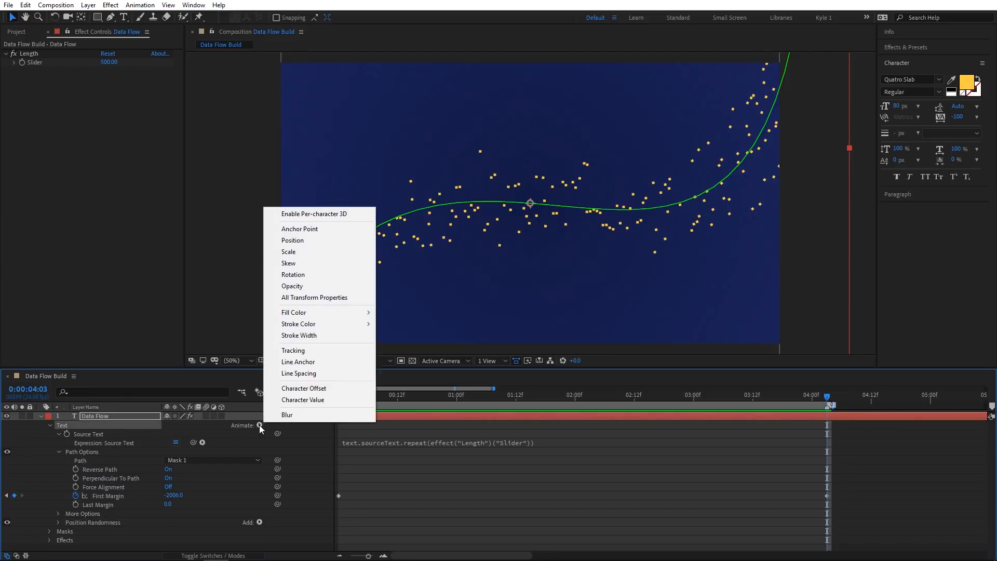
left_click(338, 251)
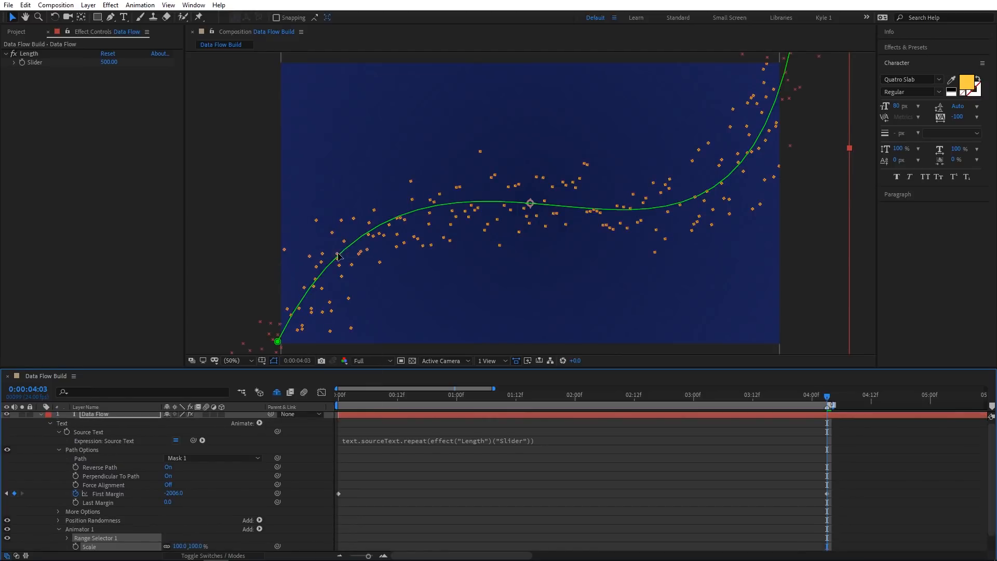
scroll(191, 457, "down", 1)
left_click(104, 511)
key("Return")
type("Rectangles")
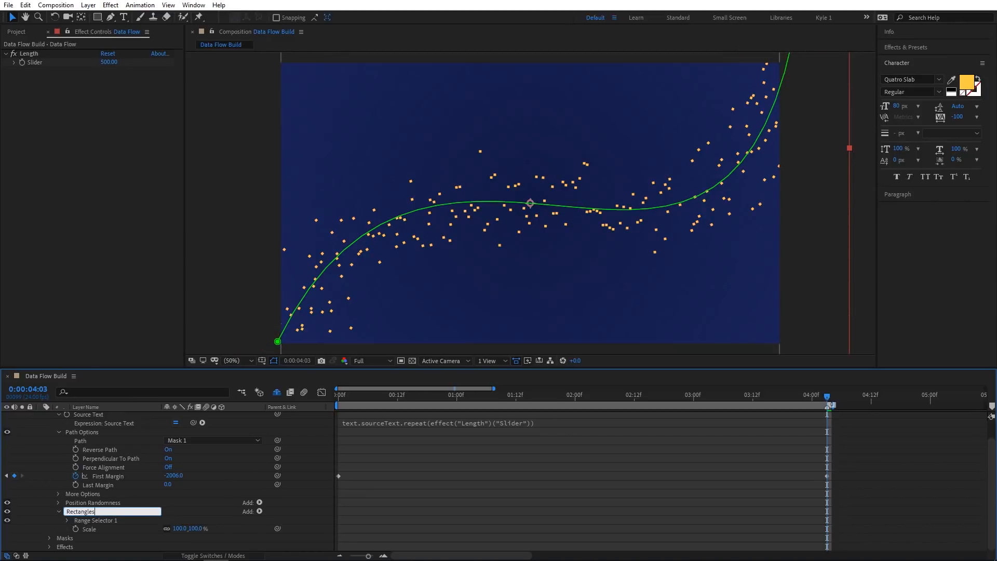
key("Return")
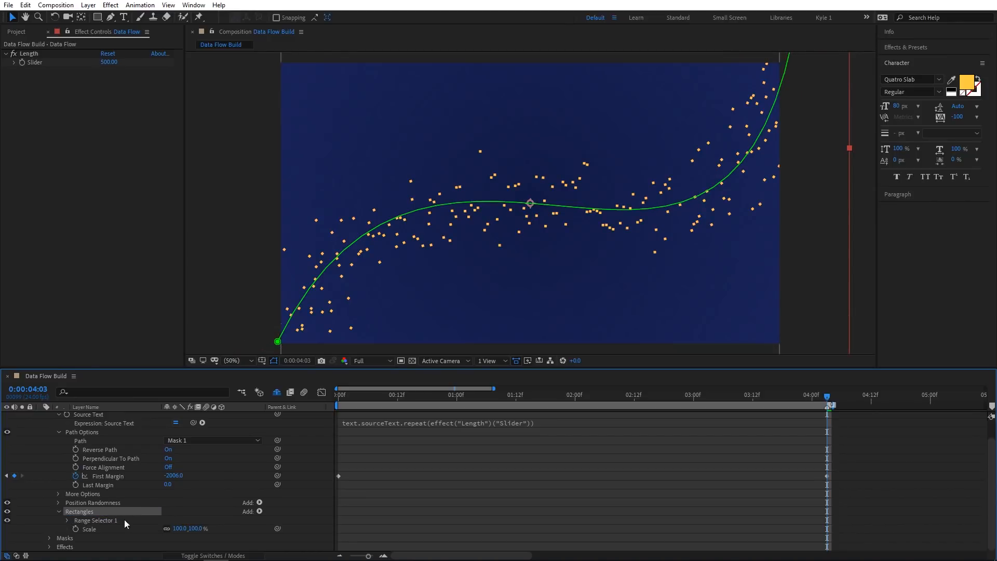
- Set the Rectangles animator's scale to 300% horizontally and 100% vertically, with the proportions unlinked
left_click(178, 528)
type("300")
key("Return")
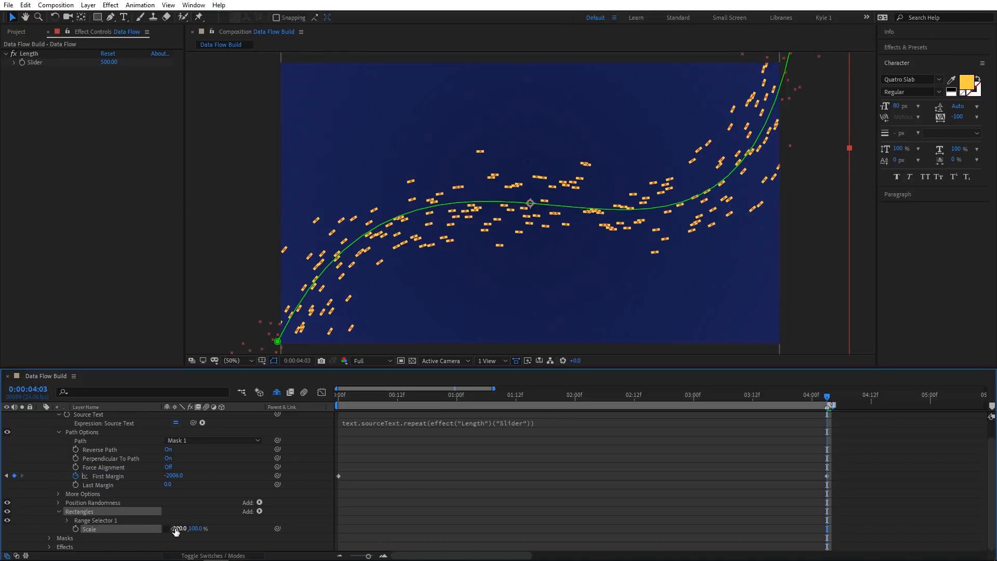
- Set the End of the Rectangles animator's Range Selector to 80%
left_click(67, 521)
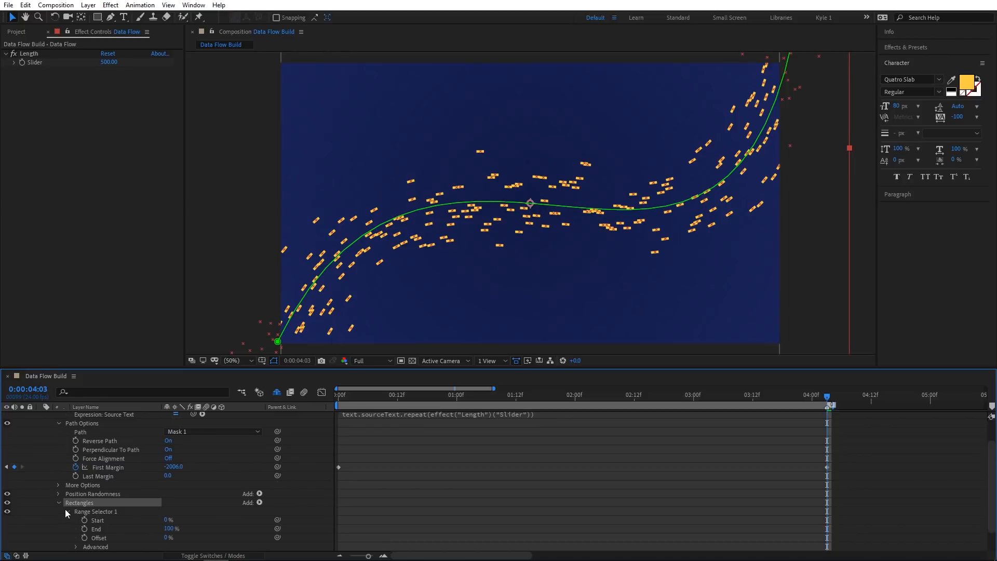
scroll(66, 507, "down", 2)
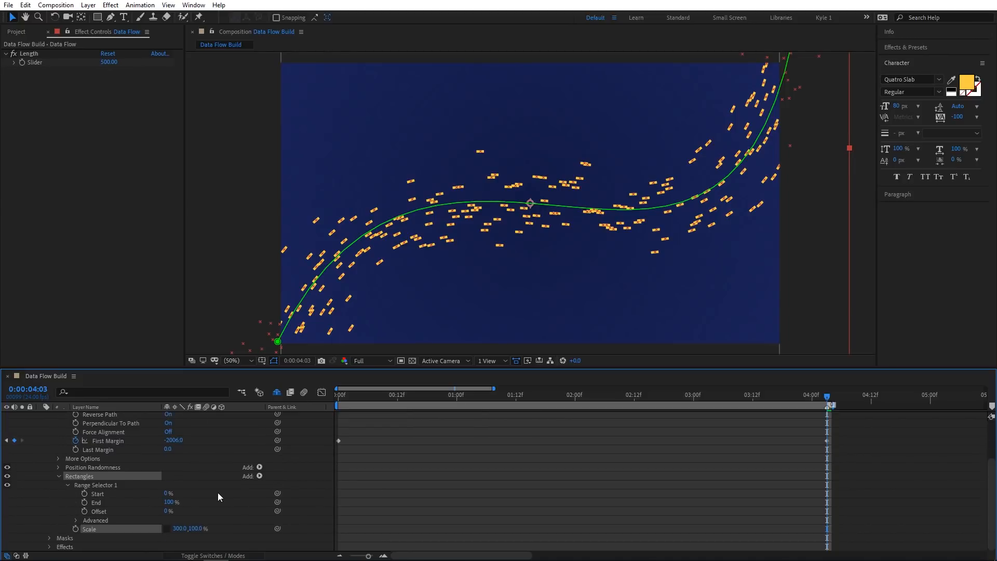
left_click(169, 502)
type("80")
key("Return")
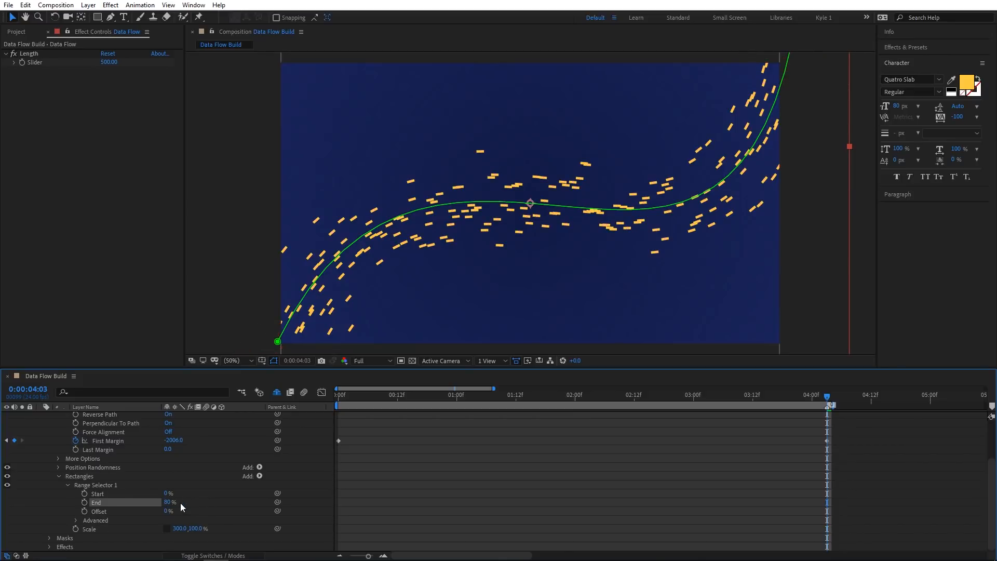
- Set the Rectangles selector's Shape to Smooth, turn on Randomize Order, and preview the mix of dots and dashes
left_click(76, 520)
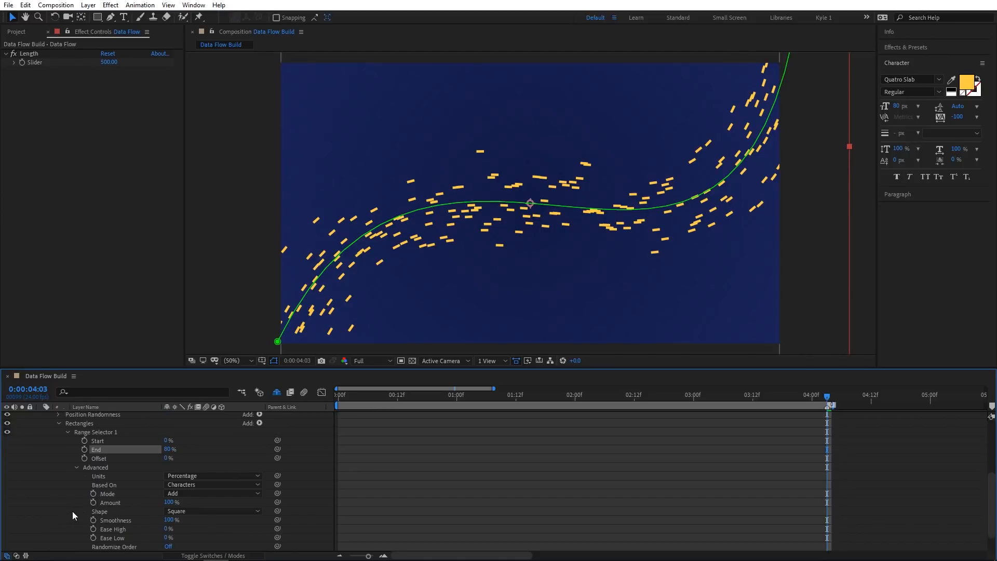
left_click(198, 511)
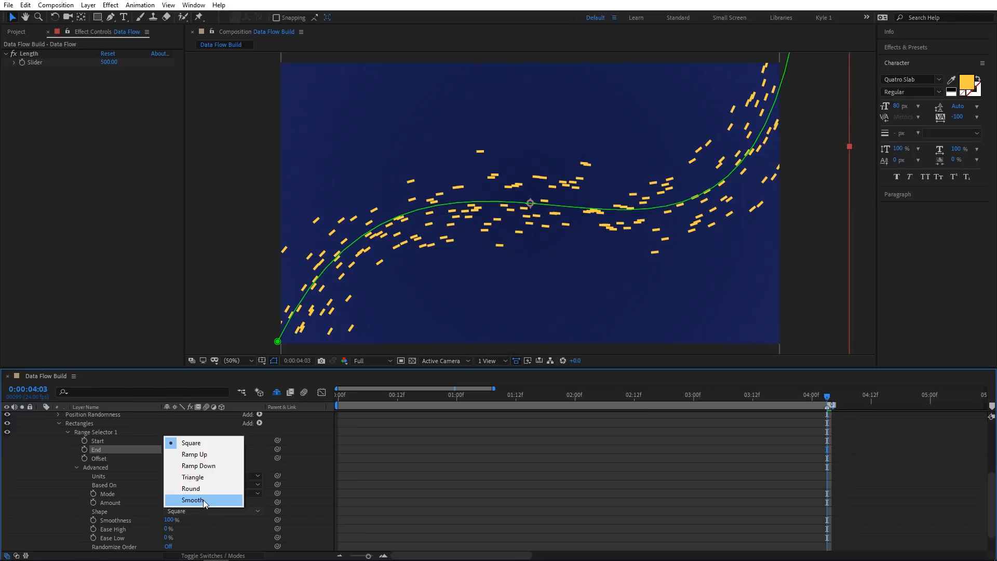
left_click(203, 500)
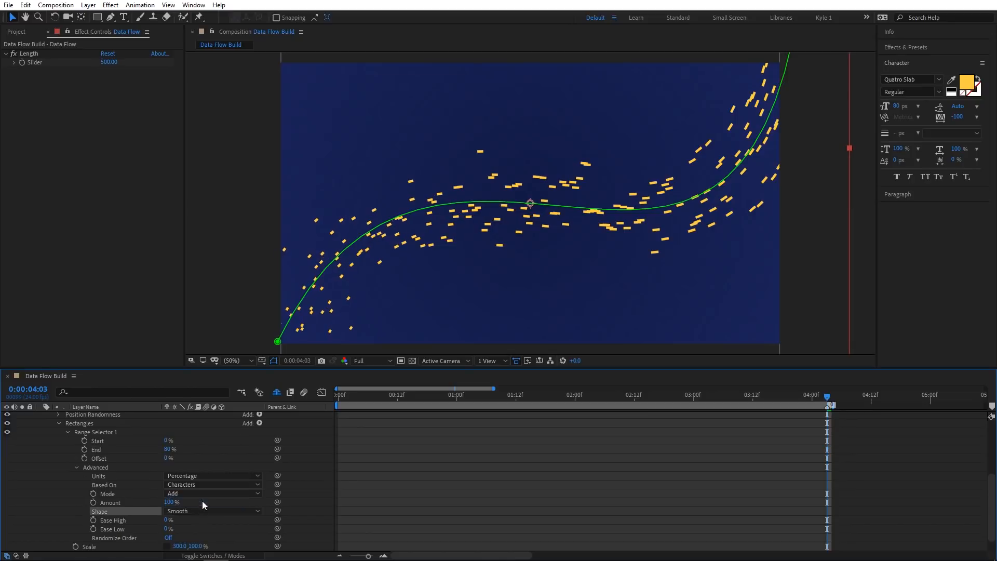
left_click(168, 537)
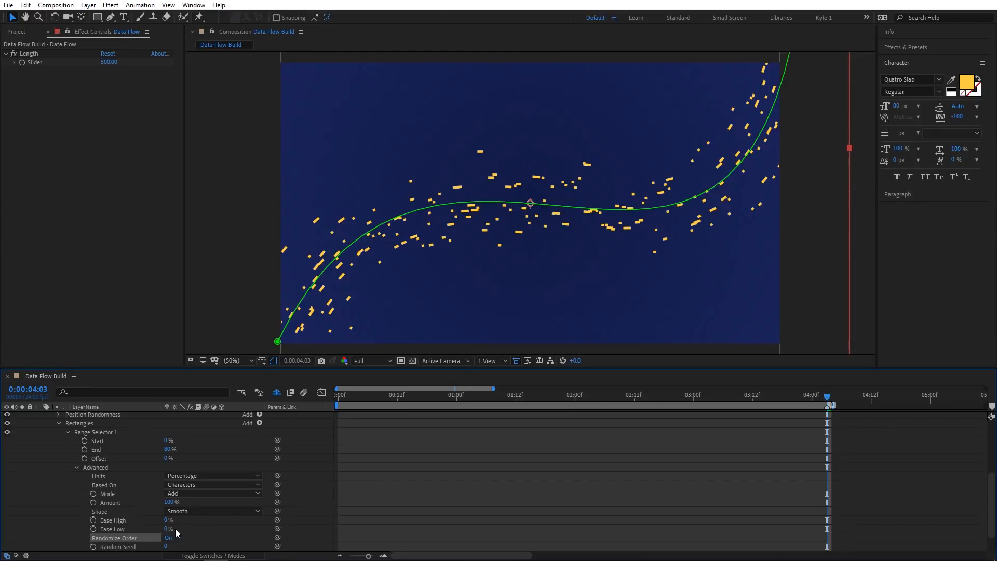
left_click(43, 493)
key("space")
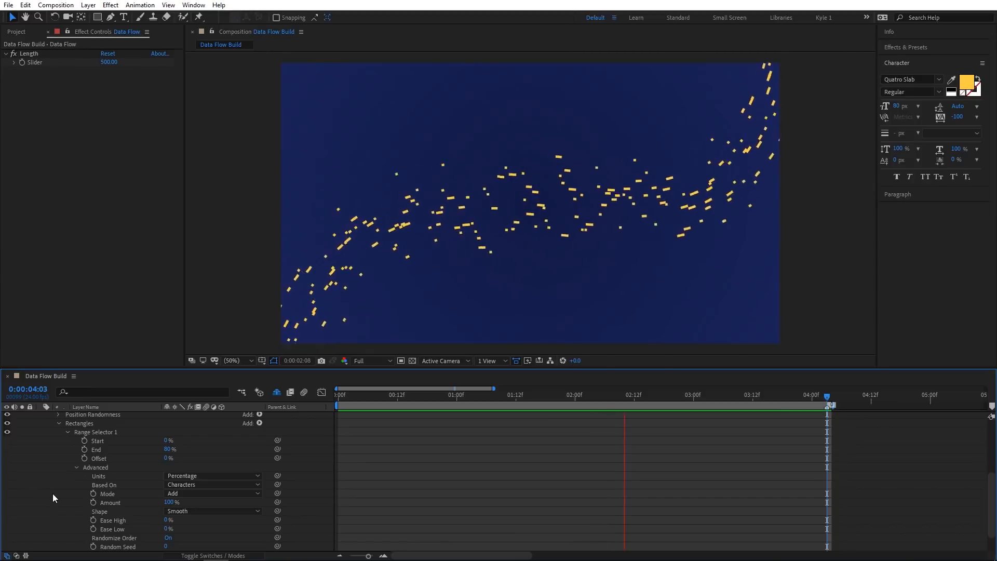
left_click(58, 423)
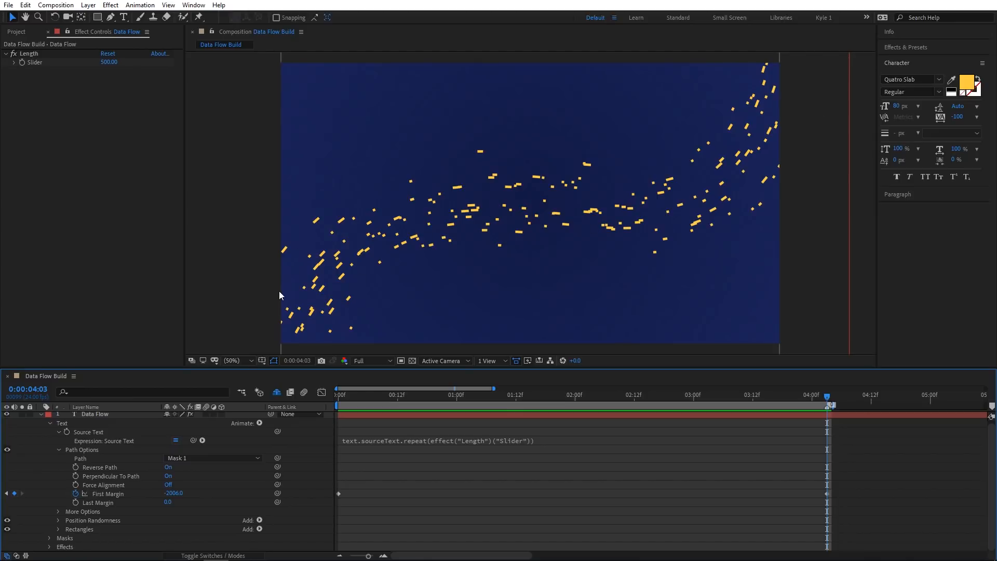
- Duplicate the Position Randomness animator and name the copy Slide
left_click(104, 521)
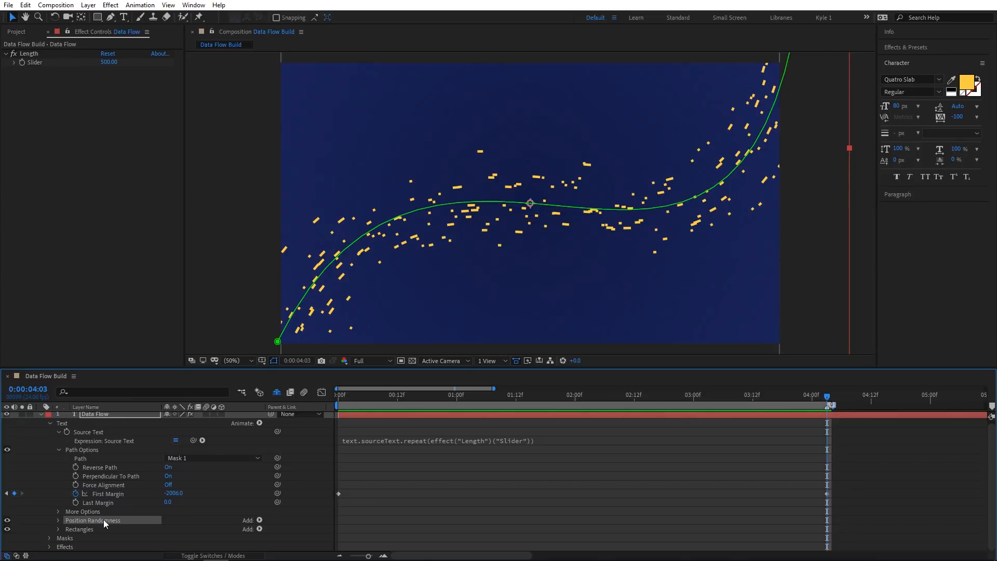
key("ctrl+d")
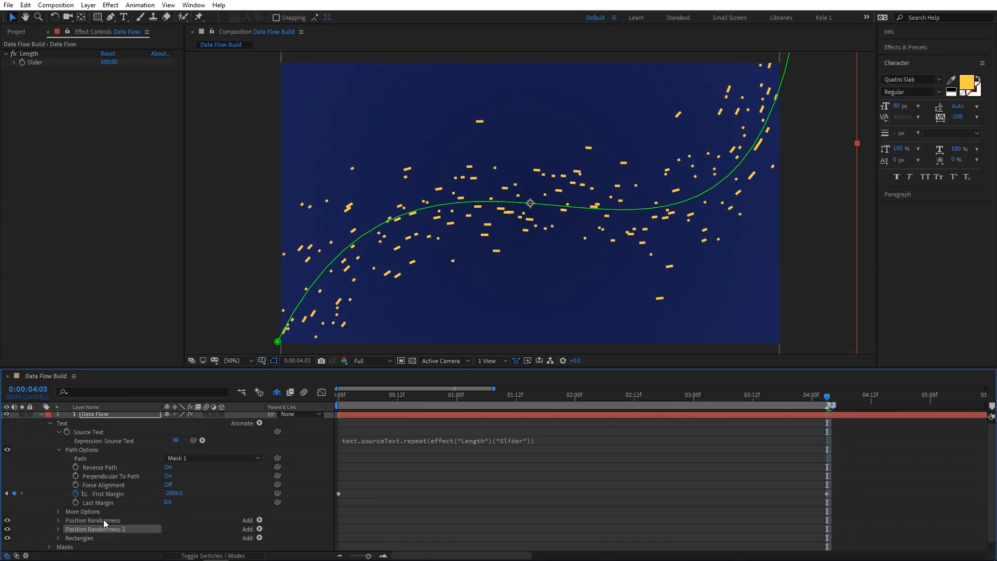
key("Return")
type("Slide")
key("Return")
- Set the Slide animator's position to 500, 0 and preview the animation
left_click(58, 529)
scroll(57, 526, "down", 1)
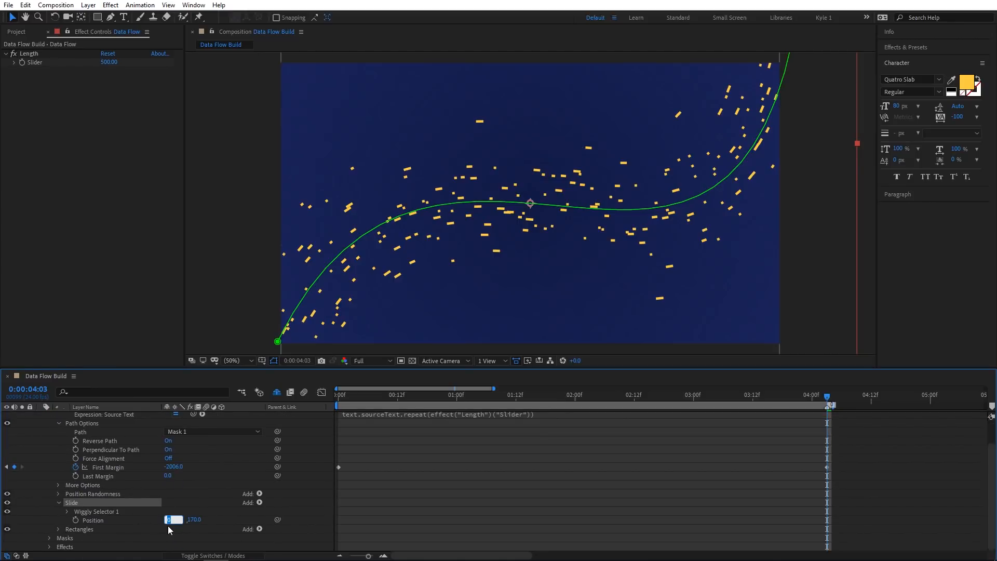
type("500")
key("Tab")
type("0")
key("Return")
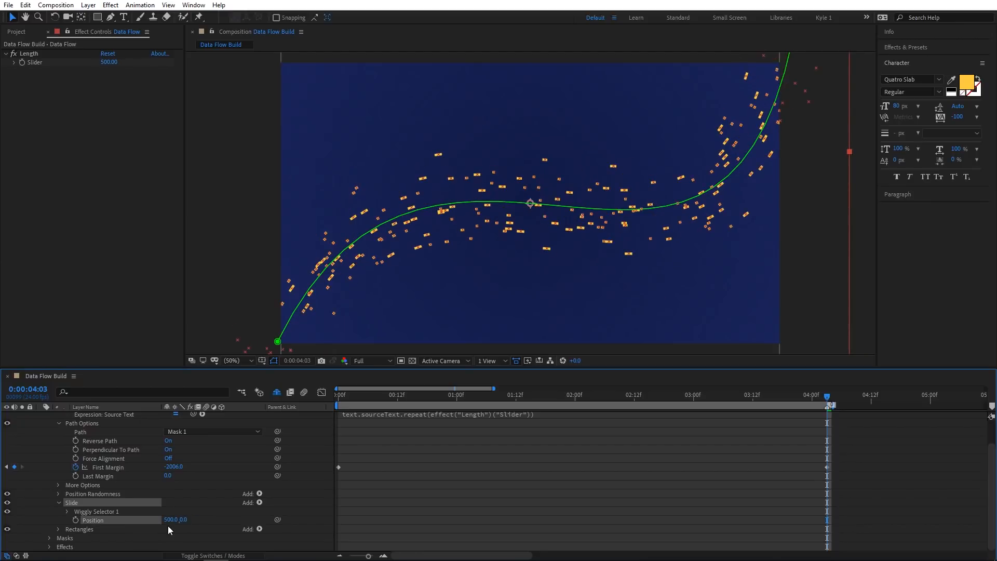
key("space")
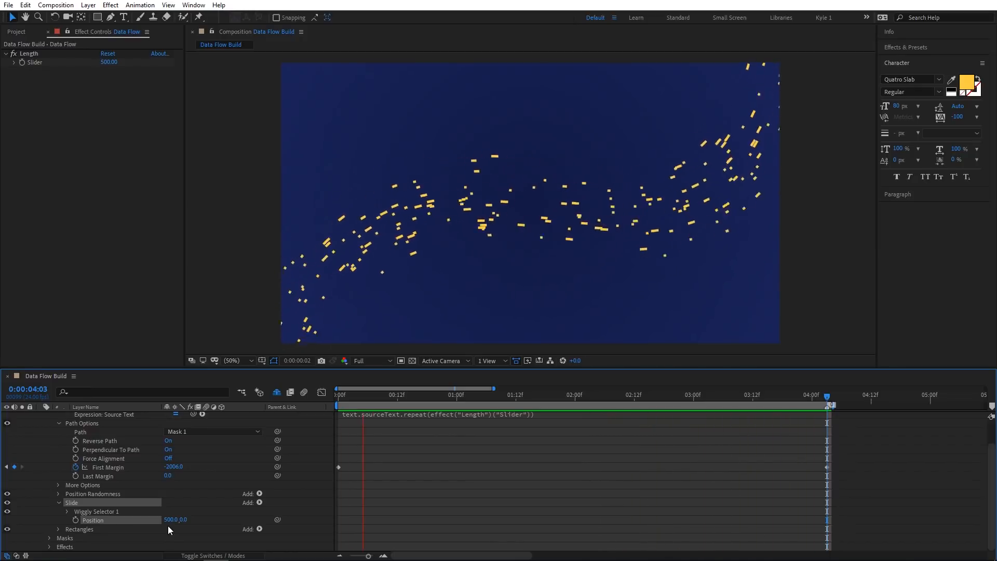
- Duplicate the Slide animator and name the copy Color
left_click(58, 502)
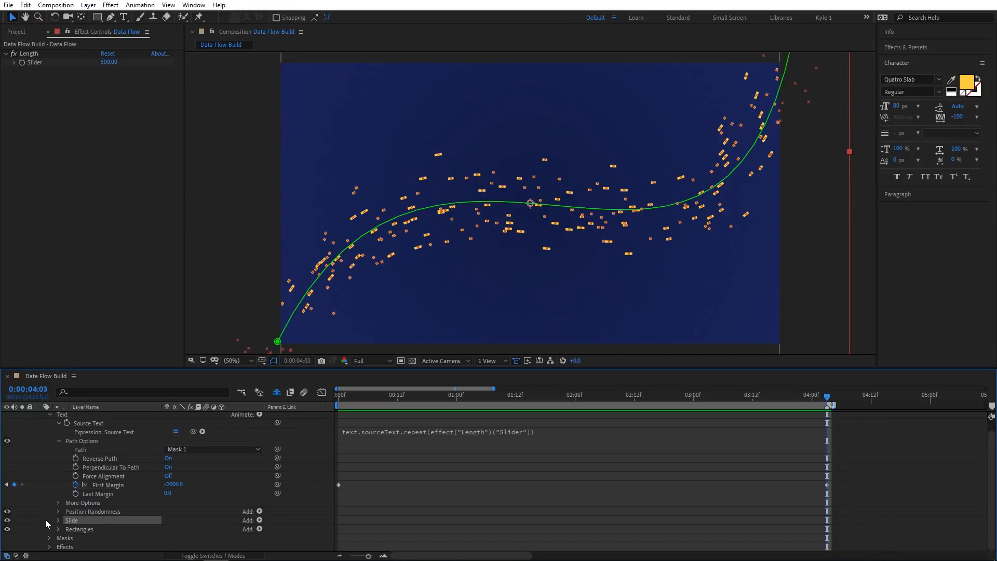
key("ctrl+d")
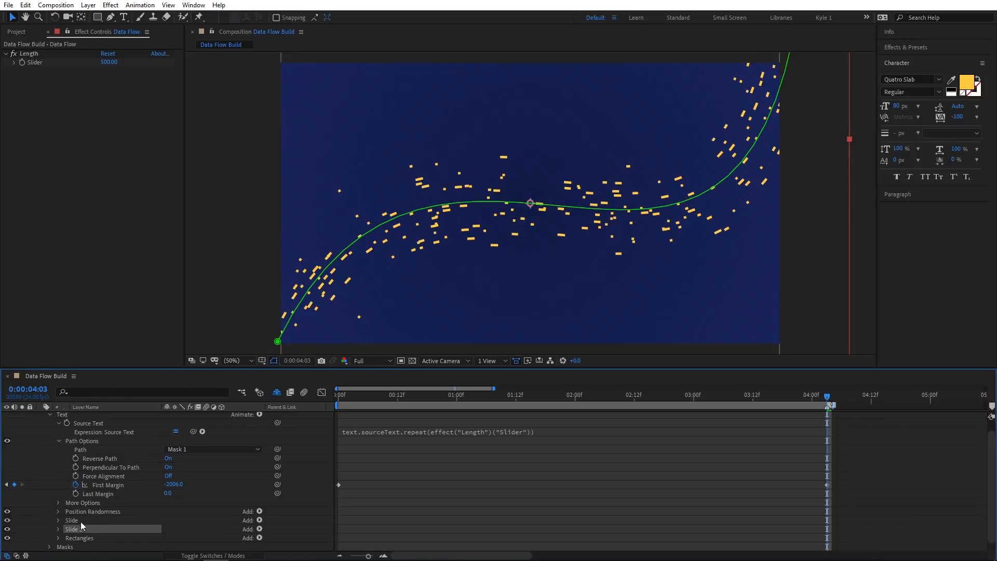
scroll(86, 522, "down", 1)
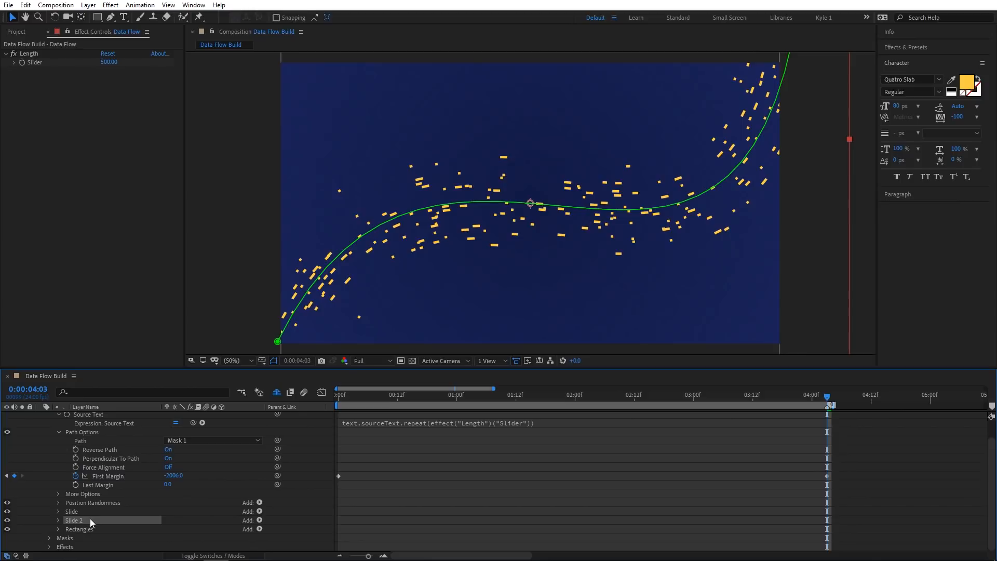
key("Return")
type("Color")
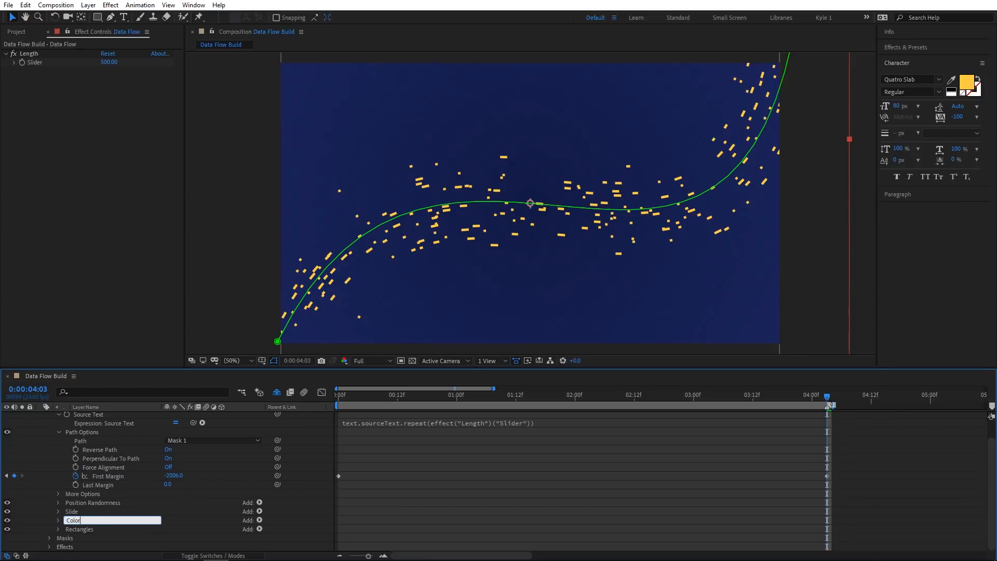
key("Return")
- Delete the Position property from the Color animator, keeping its Wiggly Selector
left_click(58, 520)
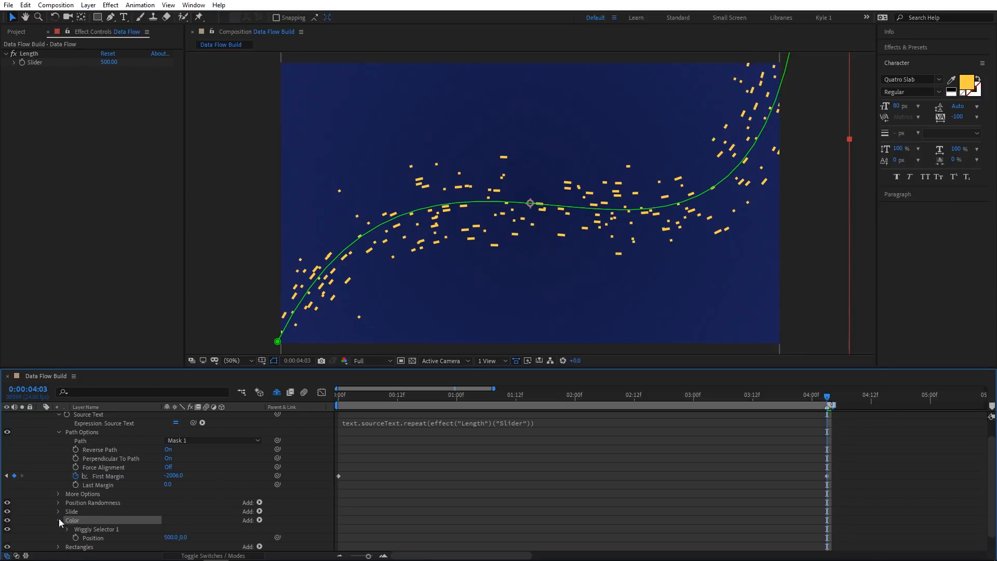
scroll(98, 506, "down", 2)
left_click(110, 523)
key("Delete")
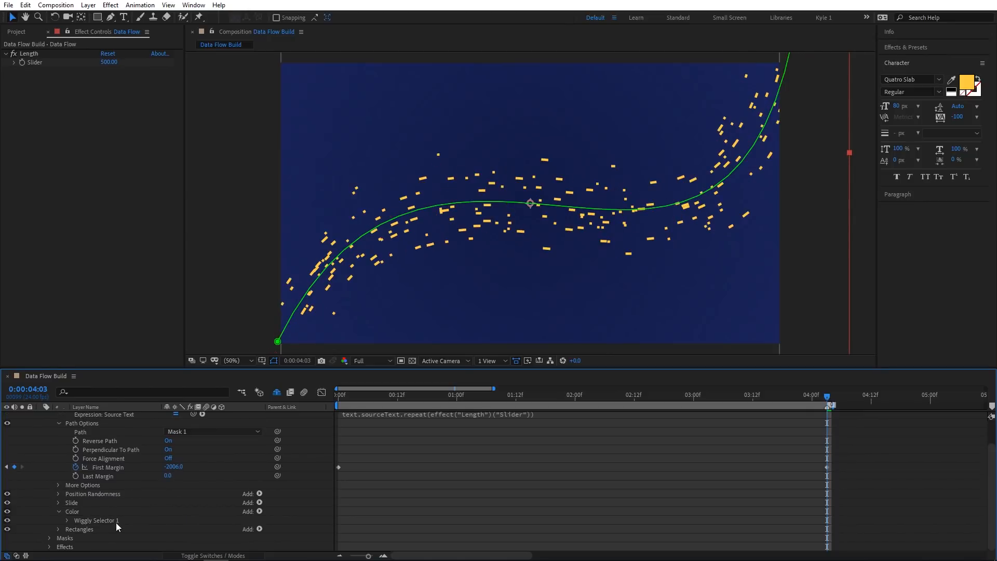
- Add a Fill Color property to the Color animator of the Data Flow text layer
left_click(259, 511)
mouse_move(288, 515)
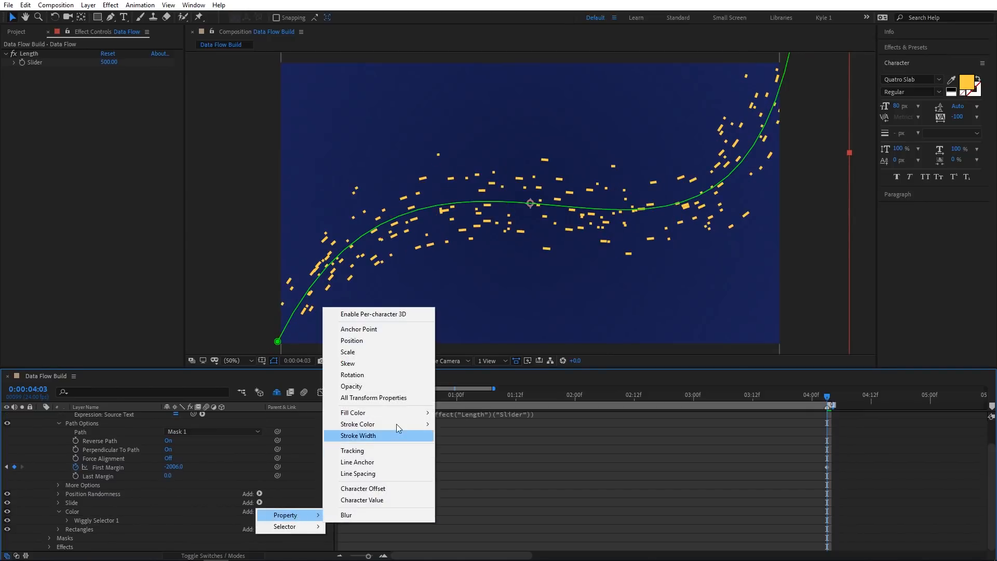
mouse_move(403, 413)
left_click(457, 413)
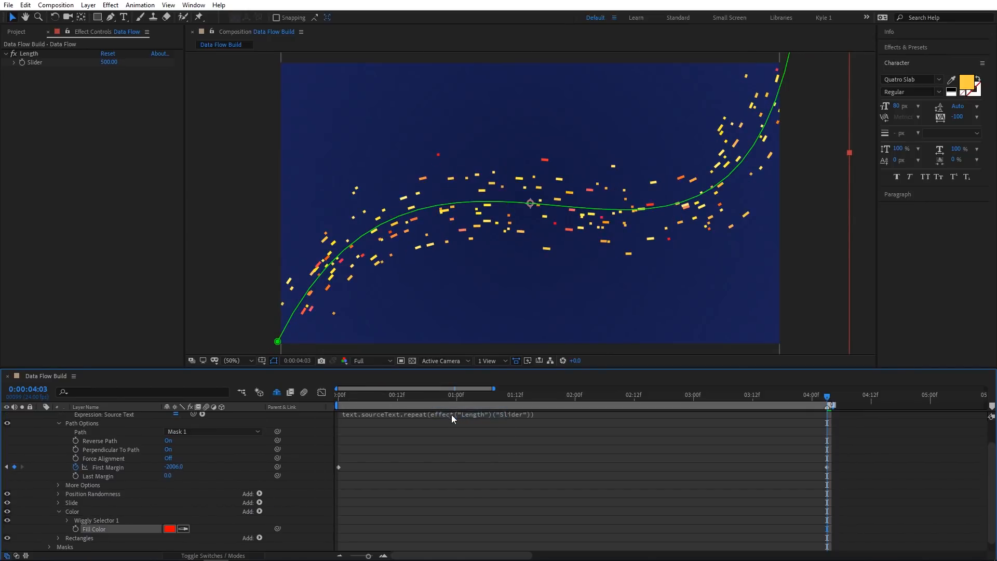
- Remove the Spatial Phase expression from the Color animator's Wiggly Selector and set its Correlation to 0%
left_click(67, 511)
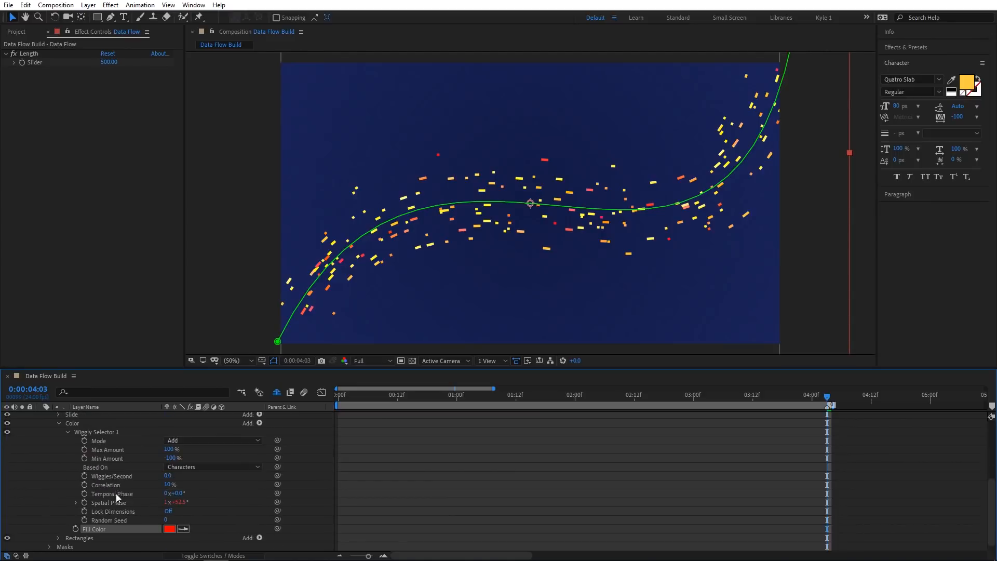
left_click(84, 502, "alt")
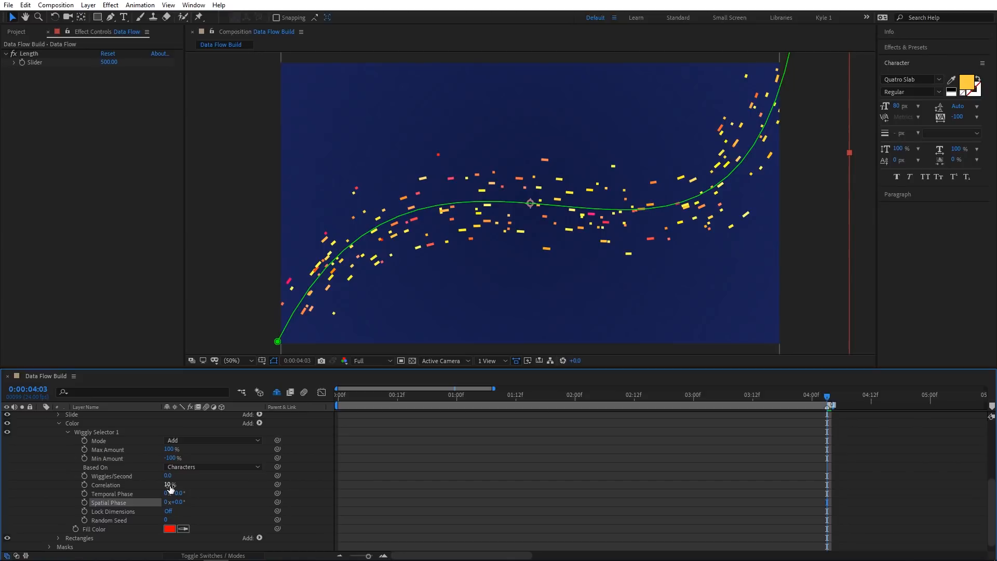
left_click_drag(174, 485, 148, 485)
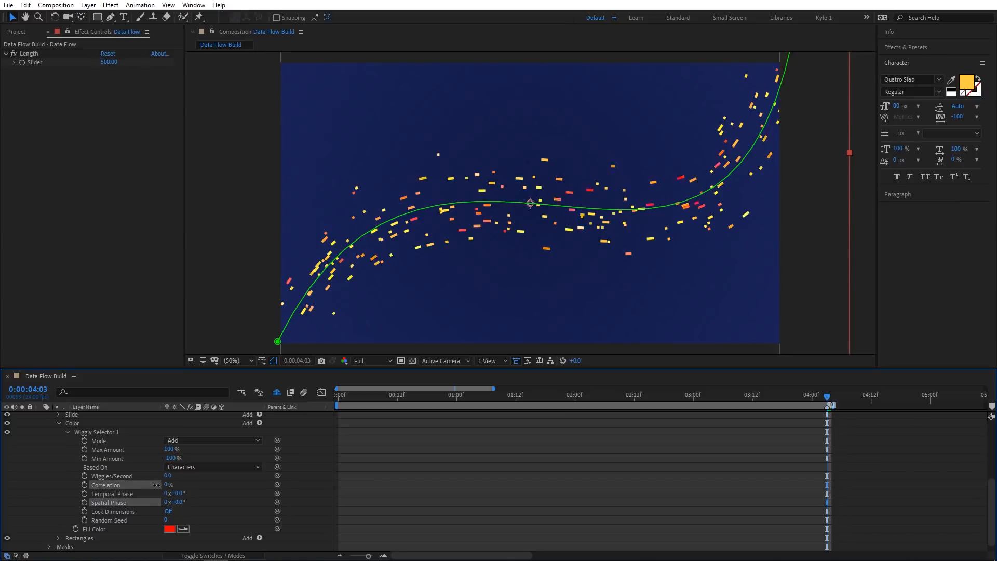
left_click(205, 478)
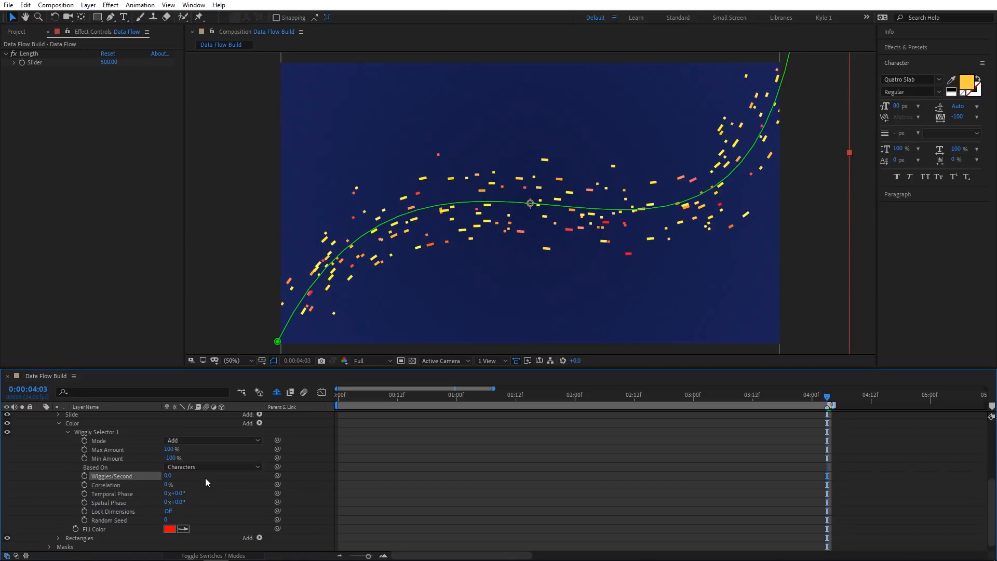
- Preview the Data Flow animation with the varied colors and collapse the Color animator's properties
key("space")
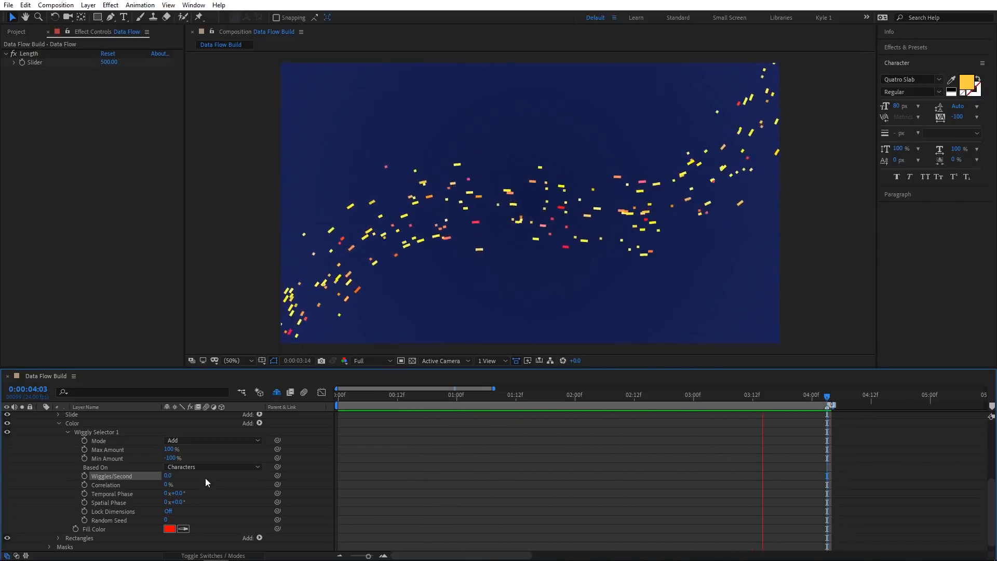
key("space")
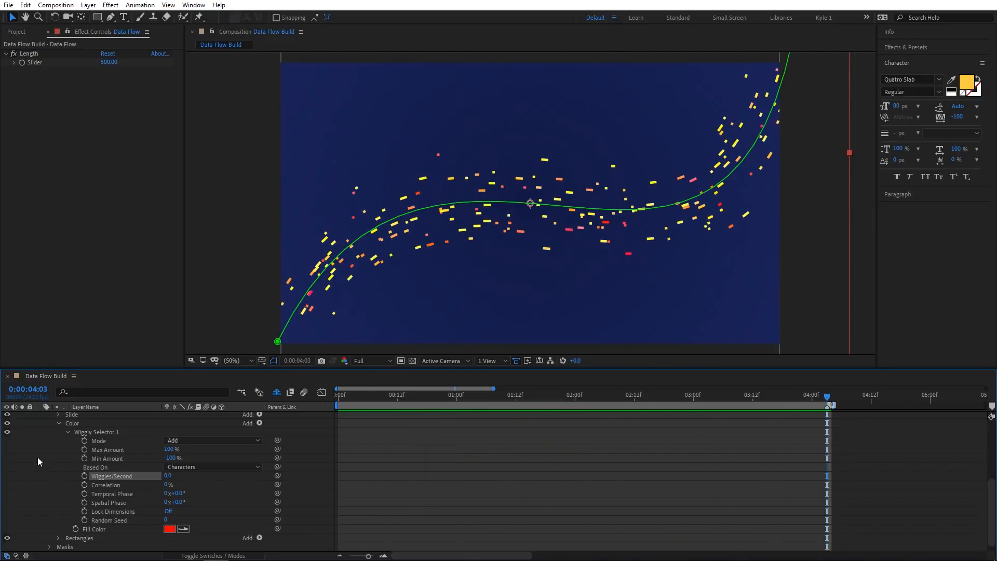
left_click(59, 422)
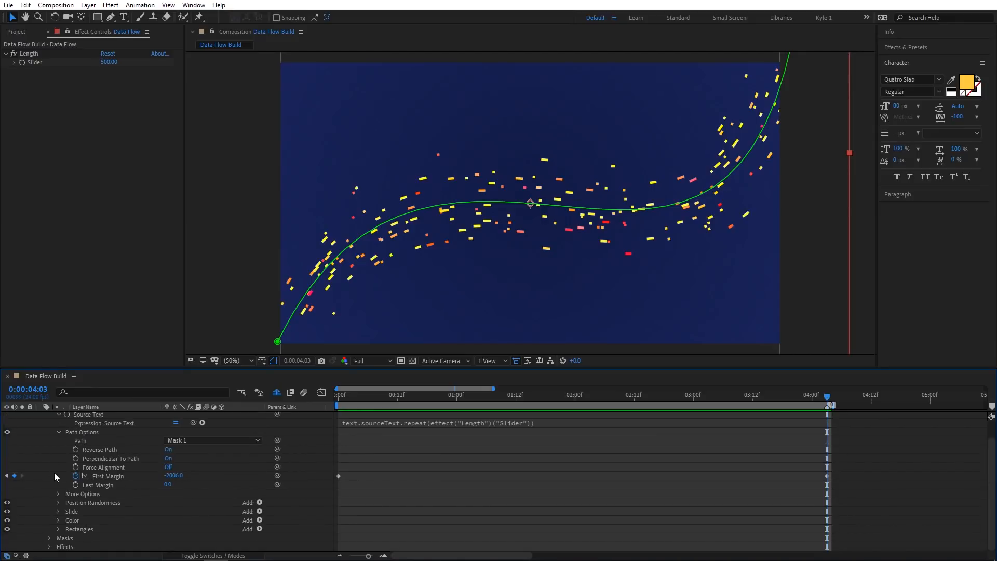
scroll(54, 472, "up", 2)
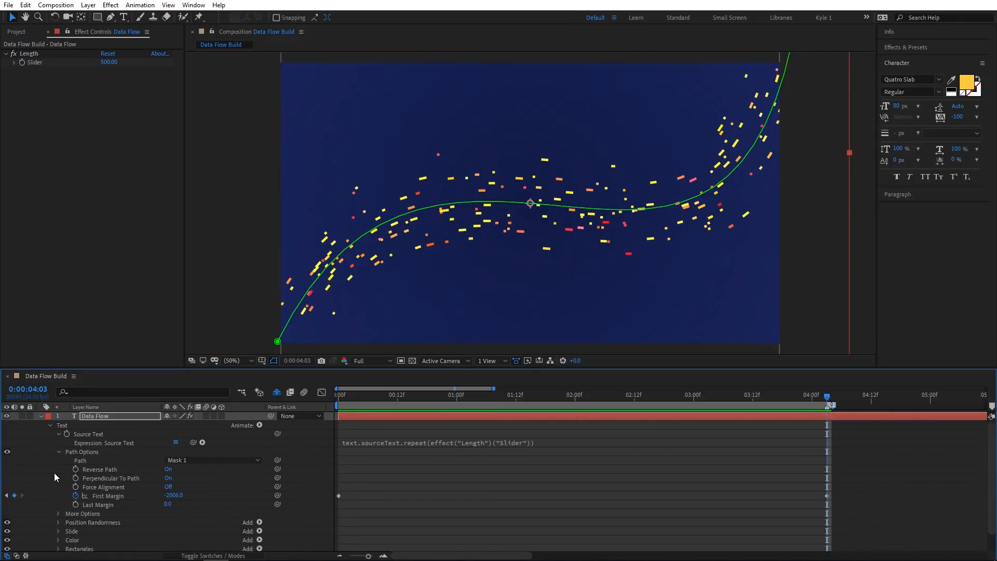
key("space")
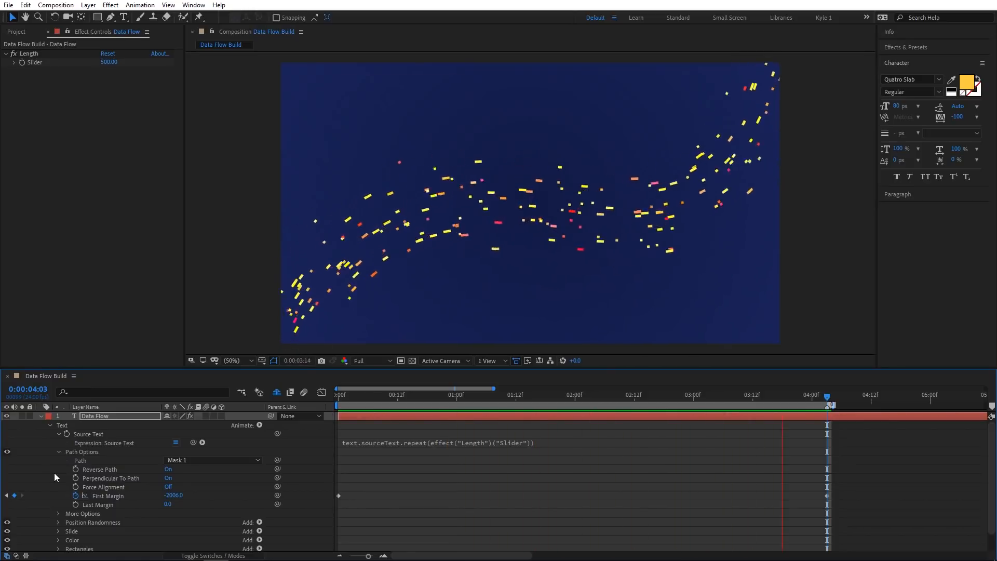
key("space")
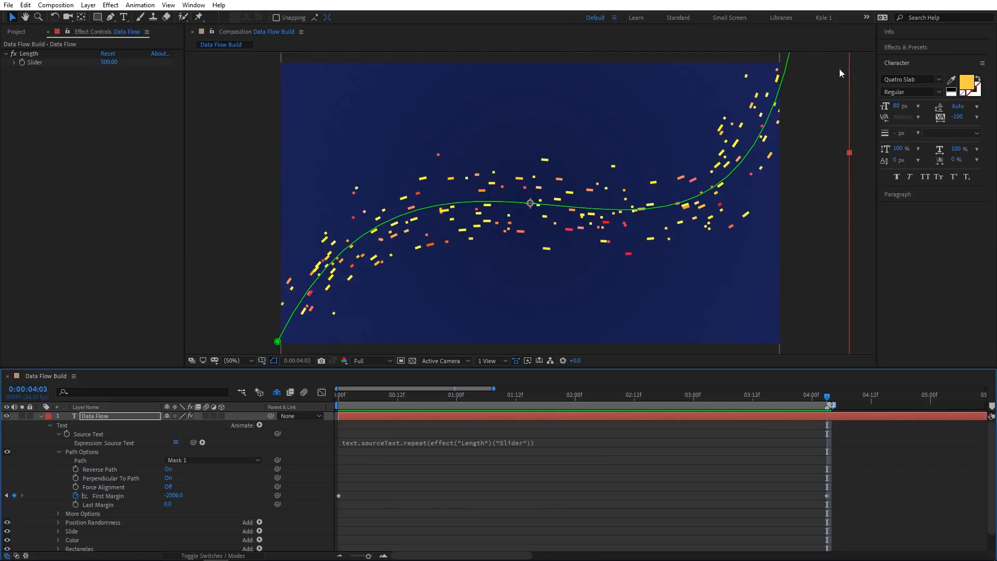
- Apply the Stroke effect from the Generate category to the Data Flow layer
right_click(121, 417)
mouse_move(186, 284)
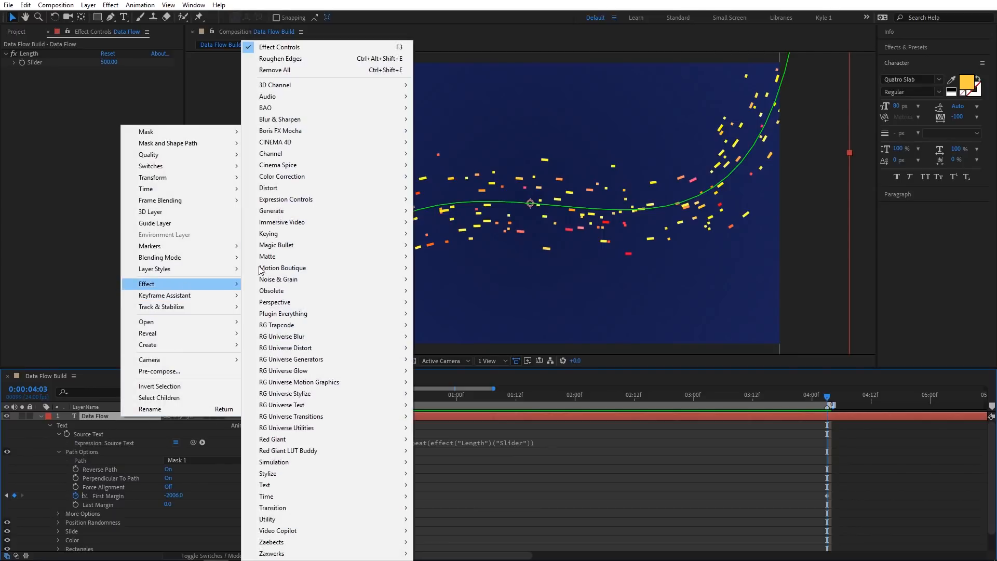
mouse_move(331, 211)
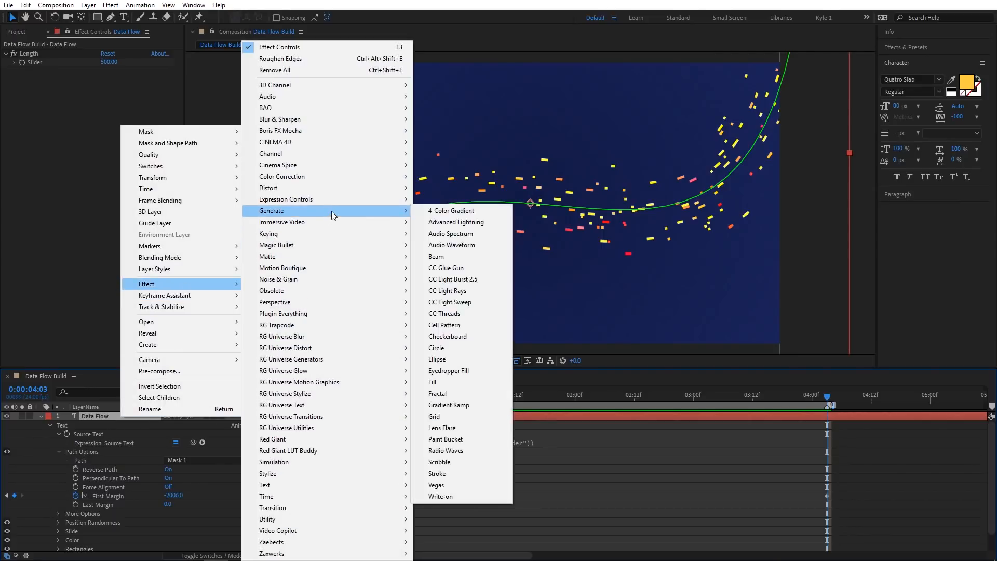
left_click(462, 473)
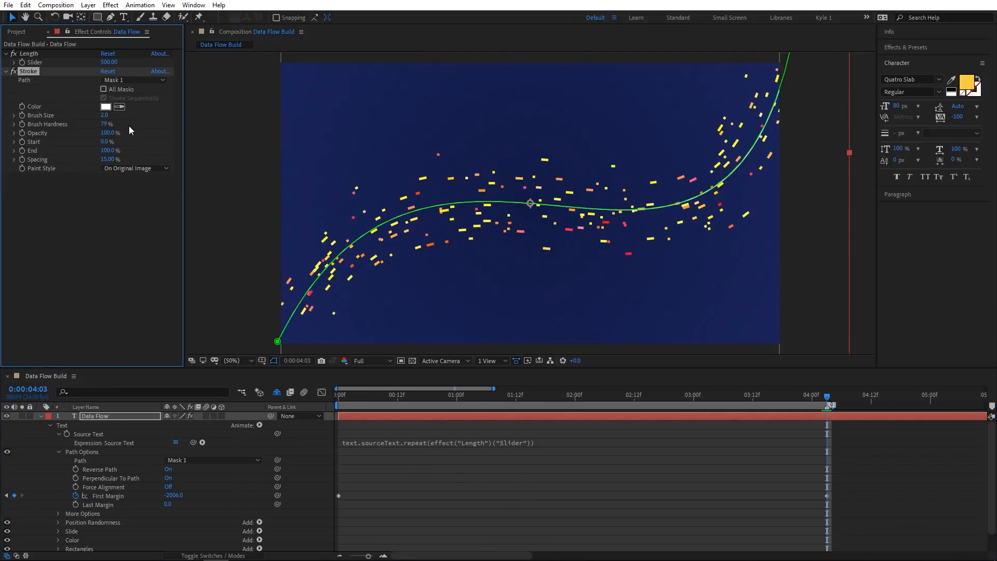
- Set the Stroke effect's Brush Size to 200, Brush Hardness to 0% and Opacity to 14%
left_click_drag(103, 114, 283, 119)
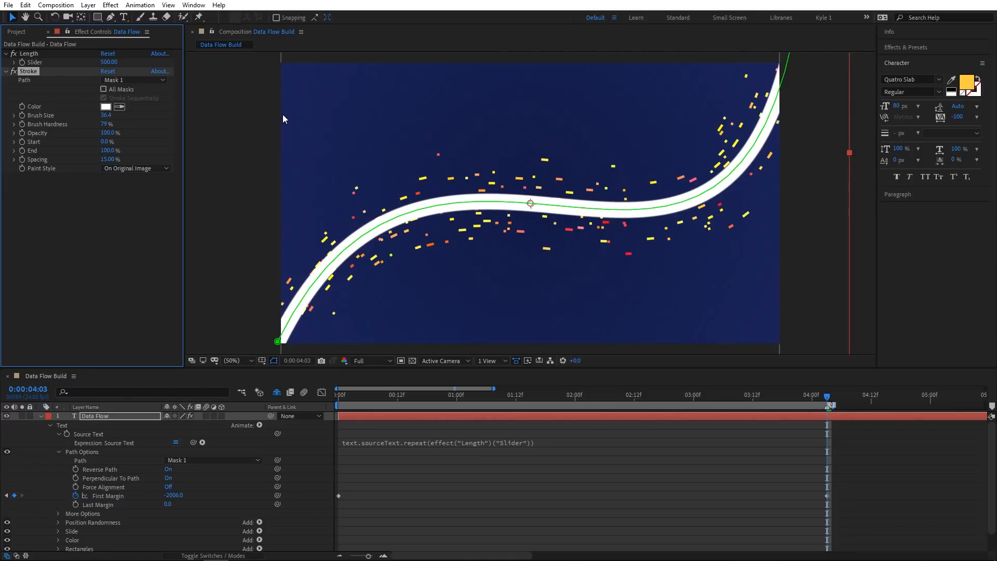
left_click(107, 117)
type("200")
key("Tab")
type("0")
key("Tab")
type("14")
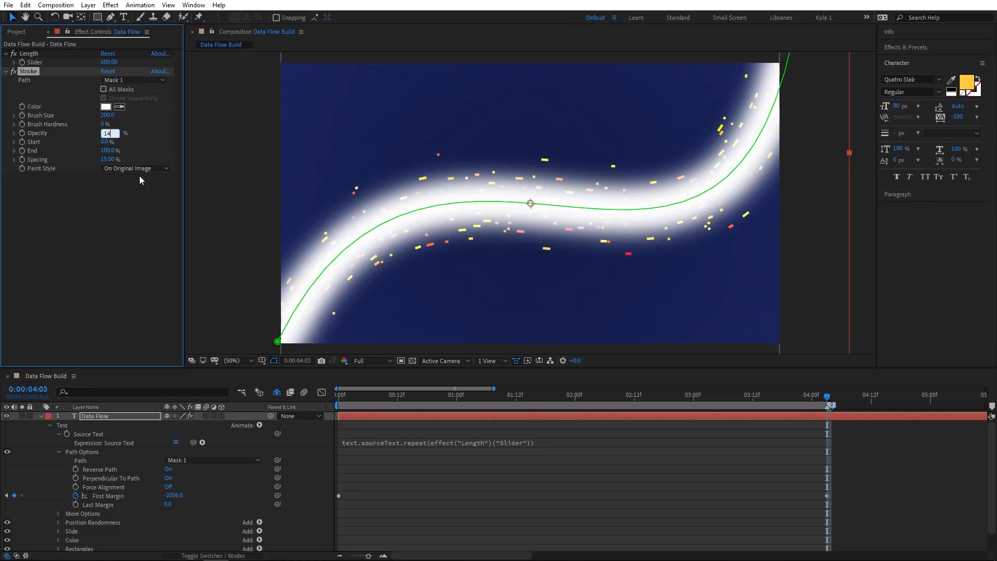
left_click(131, 192)
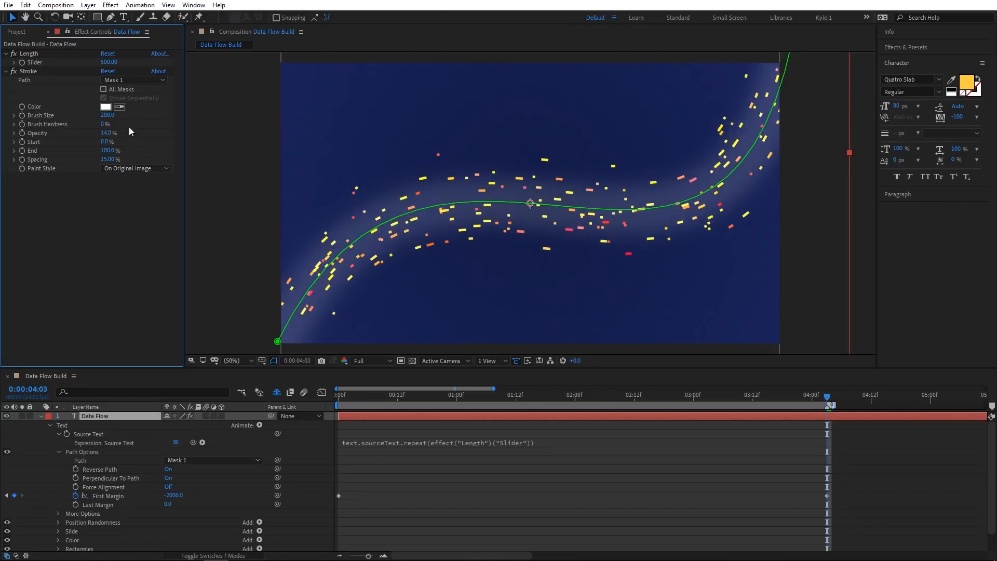
- Change the Stroke effect's color to pale yellow FFF8A4
left_click(106, 107)
left_click(419, 306)
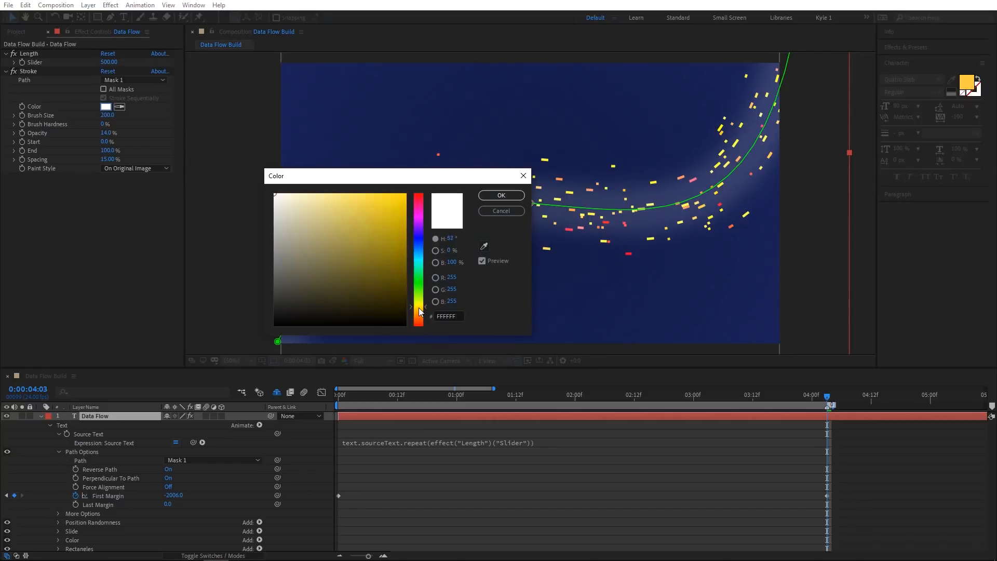
left_click_drag(345, 229, 321, 190)
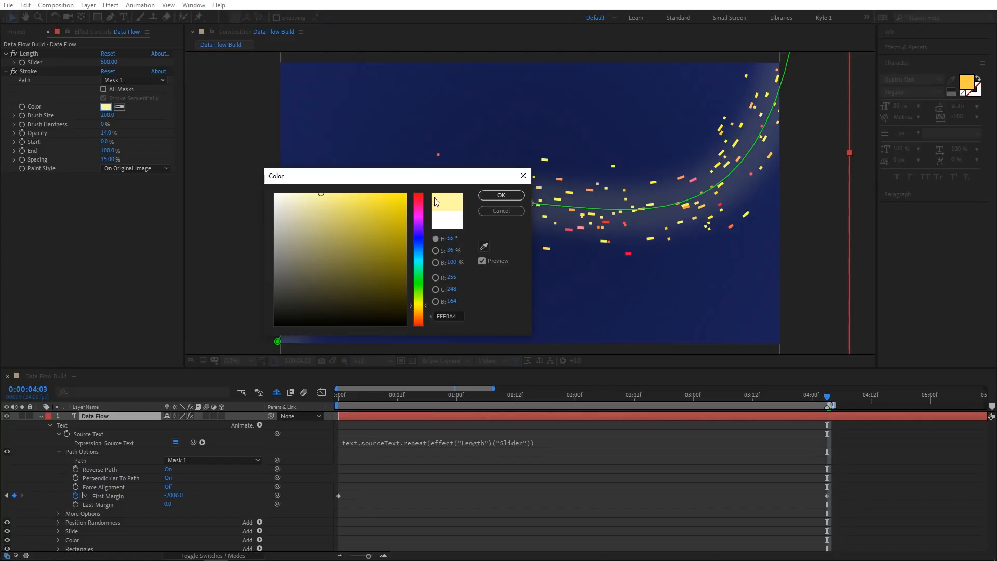
left_click(487, 196)
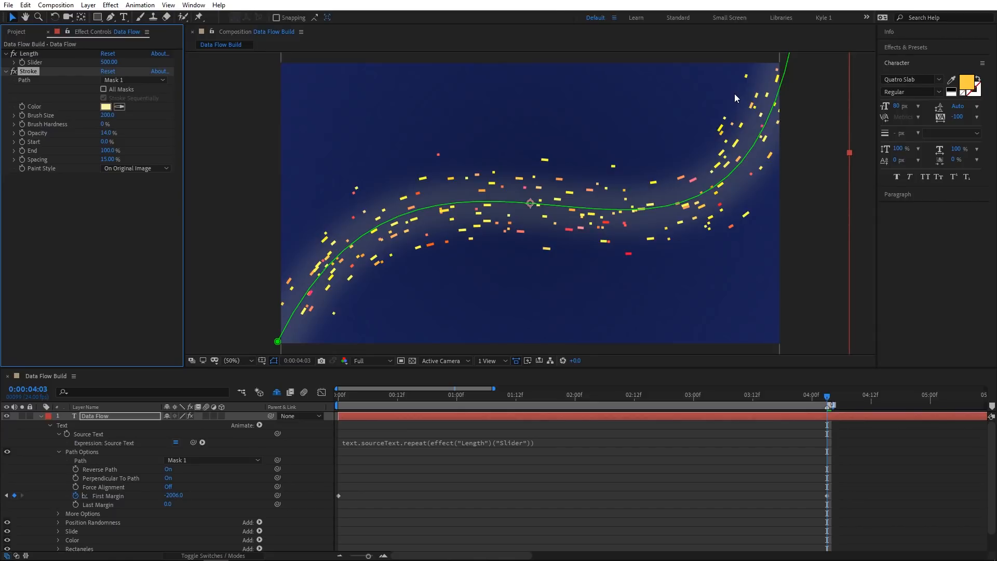
- Keyframe the Stroke's End from 0% at about 0:00:00:12 to 100% at 0:00:01:13
left_click(420, 397)
left_click_drag(416, 396, 401, 398)
left_click_drag(106, 150, 52, 156)
left_click(22, 150)
key("space")
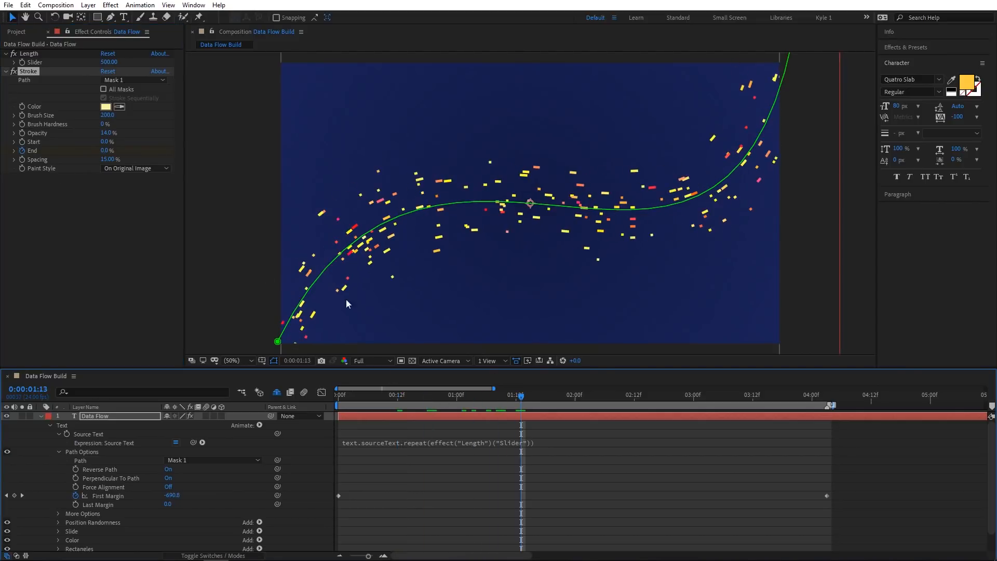
left_click_drag(104, 151, 208, 155)
- Keyframe the Stroke's Start from 0% at 0:00:01:13 to 100% at 0:00:02:09
left_click(21, 142)
left_click_drag(567, 392, 620, 396)
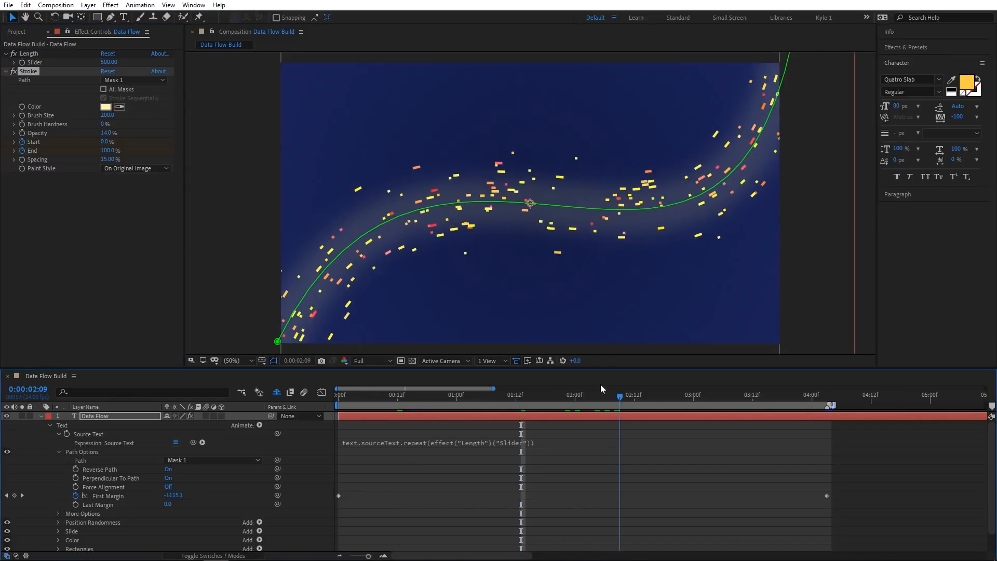
left_click_drag(104, 142, 194, 145)
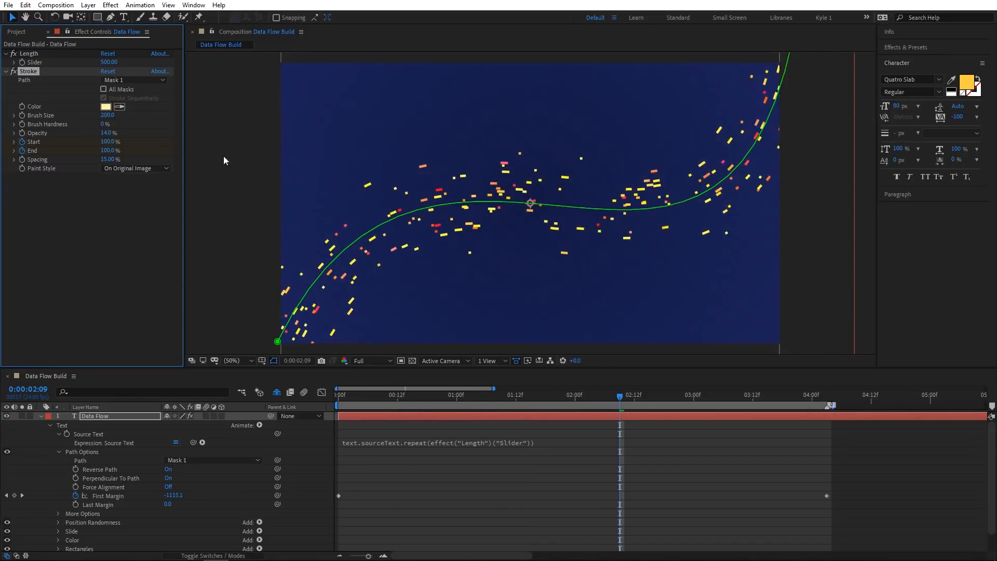
- Move the first Start keyframe earlier to about 0:00:01:07 and apply Easy Ease to all Start and End keyframes of the Stroke
key("u")
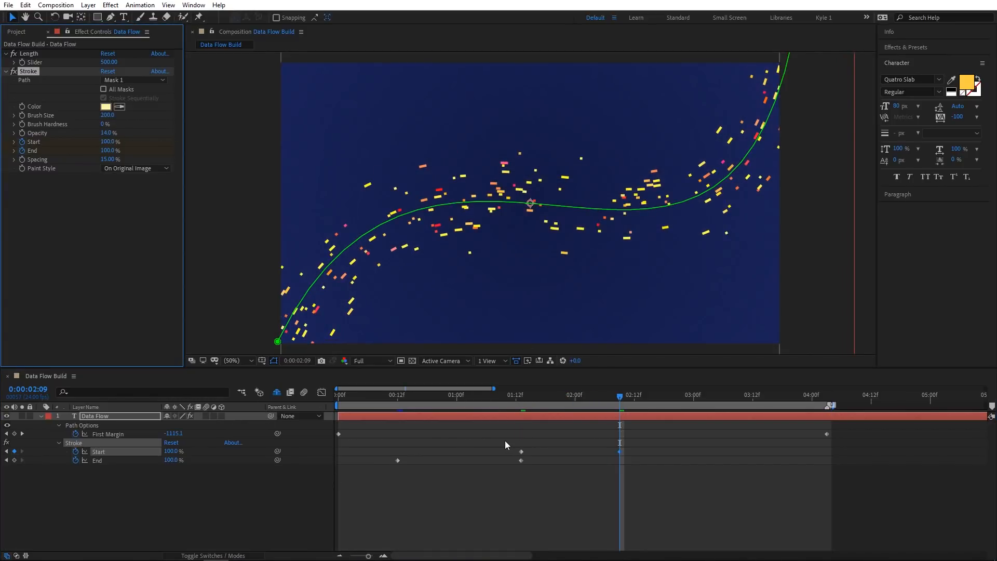
left_click_drag(520, 451, 492, 451)
left_click_drag(675, 450, 384, 470)
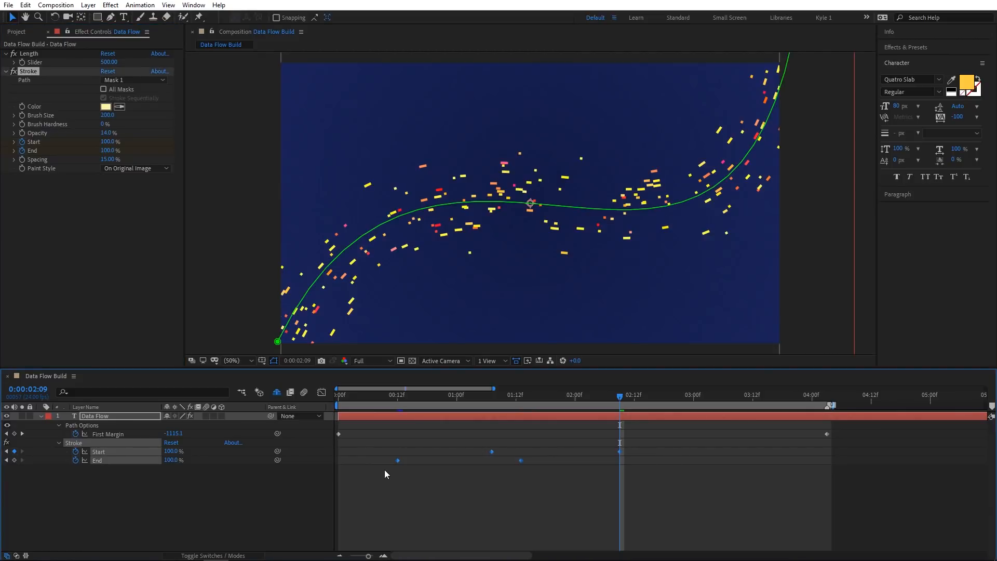
left_click(335, 511)
key("space")
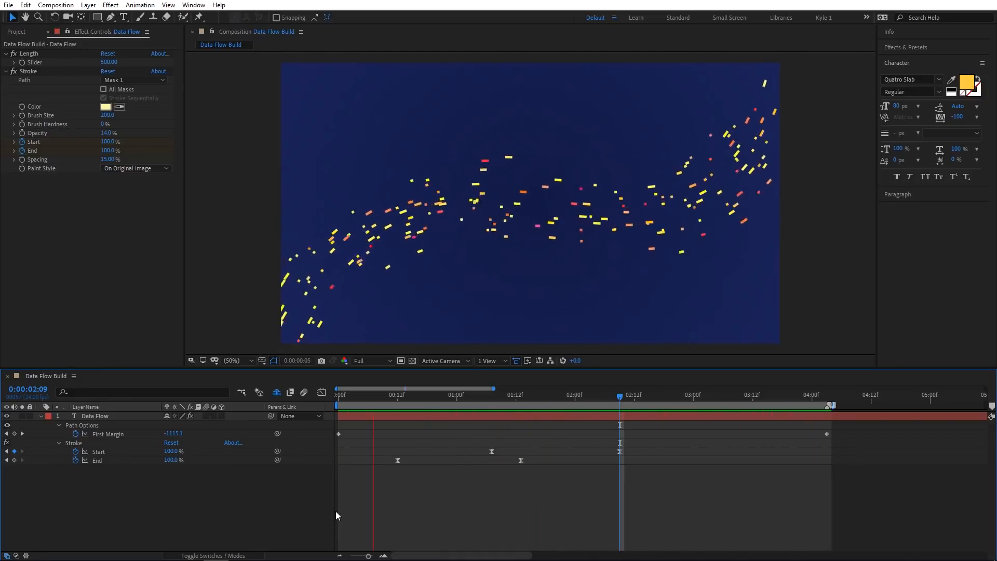
- At 0:00:01:01, set the Stroke's Paint Style to Reveal Original Image and its Opacity to 100%
left_click(461, 396)
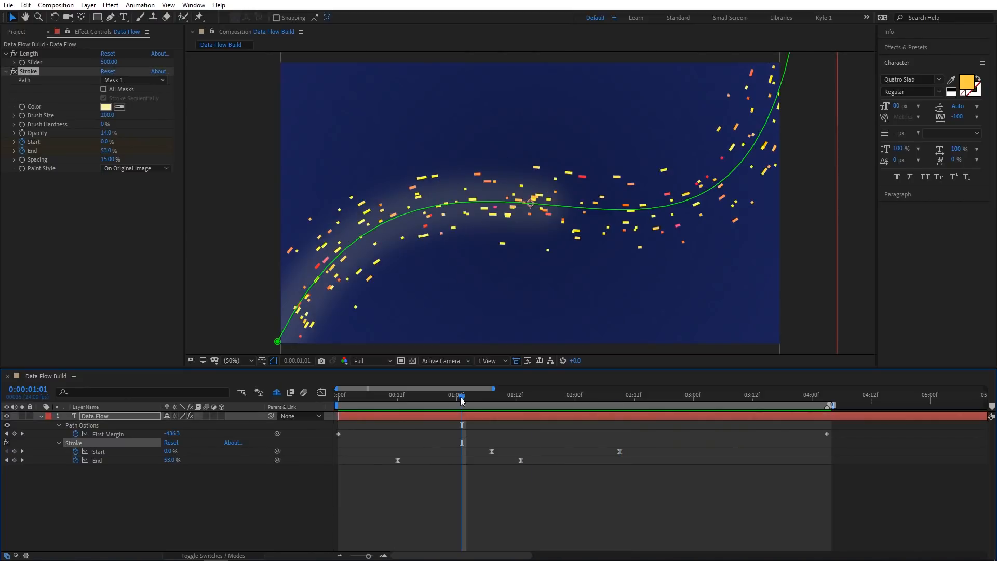
left_click(166, 169)
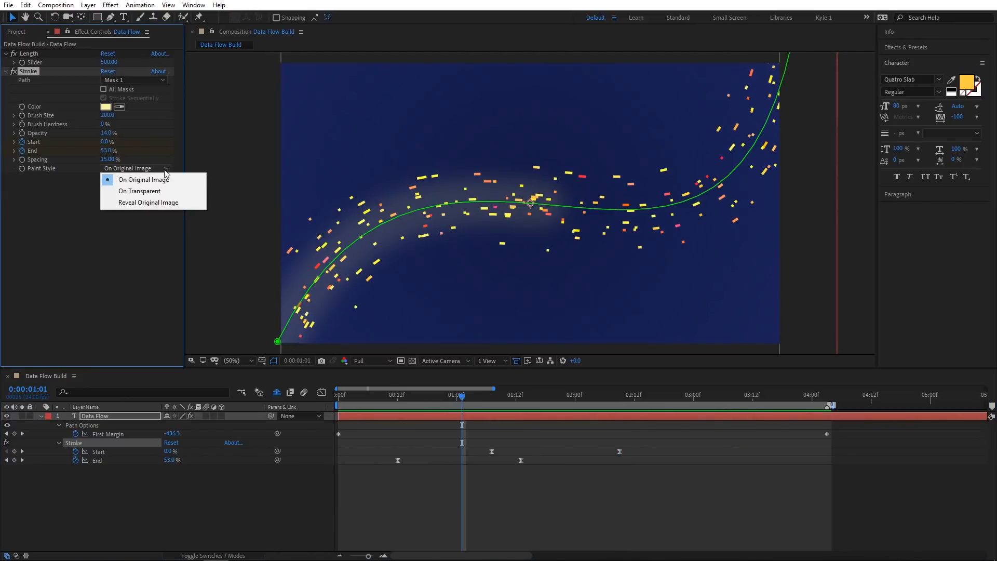
left_click(160, 202)
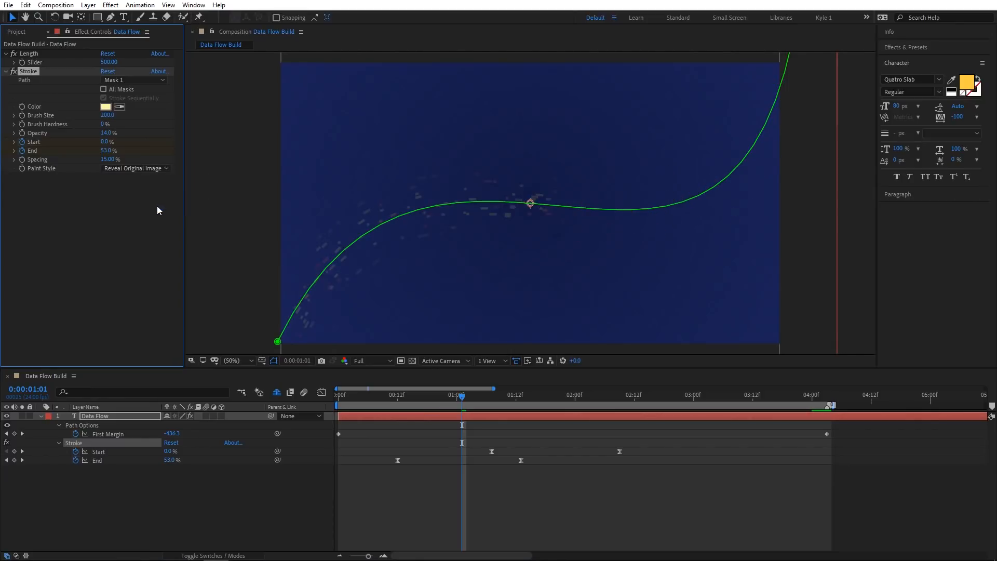
left_click_drag(109, 134, 204, 134)
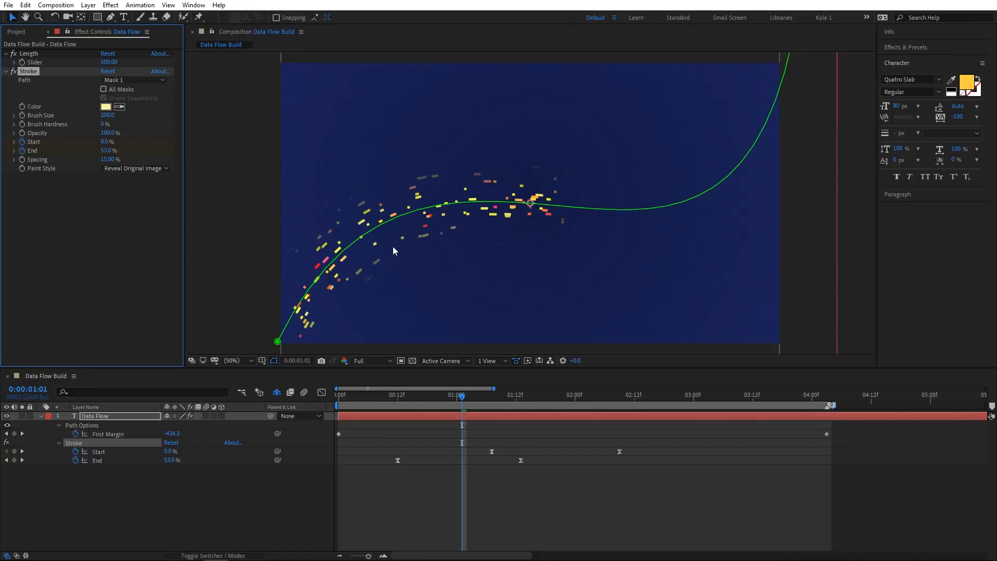
key("space")
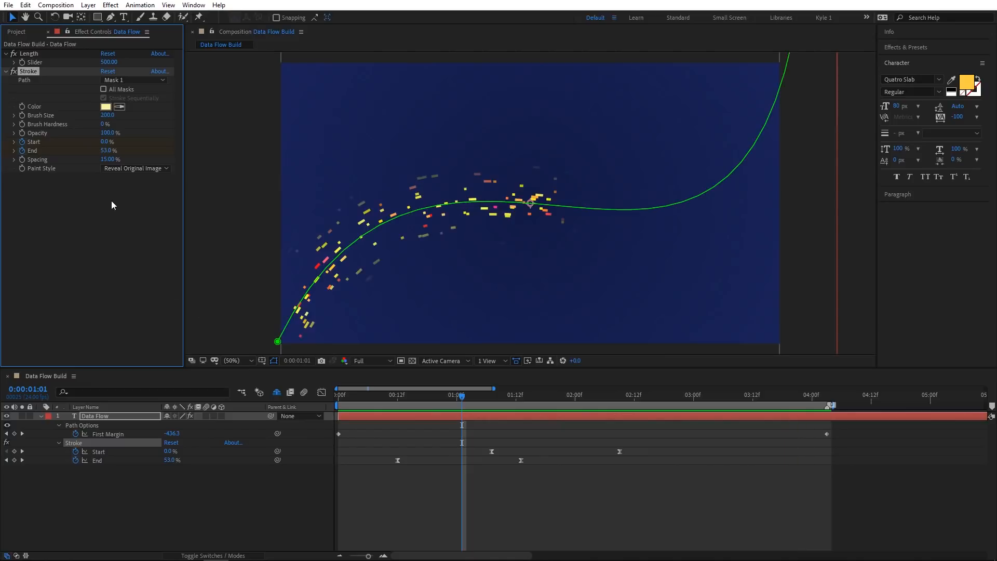
- Disable the Stroke effect on the Data Flow layer and preview the animation without it
left_click(14, 71)
left_click(6, 72)
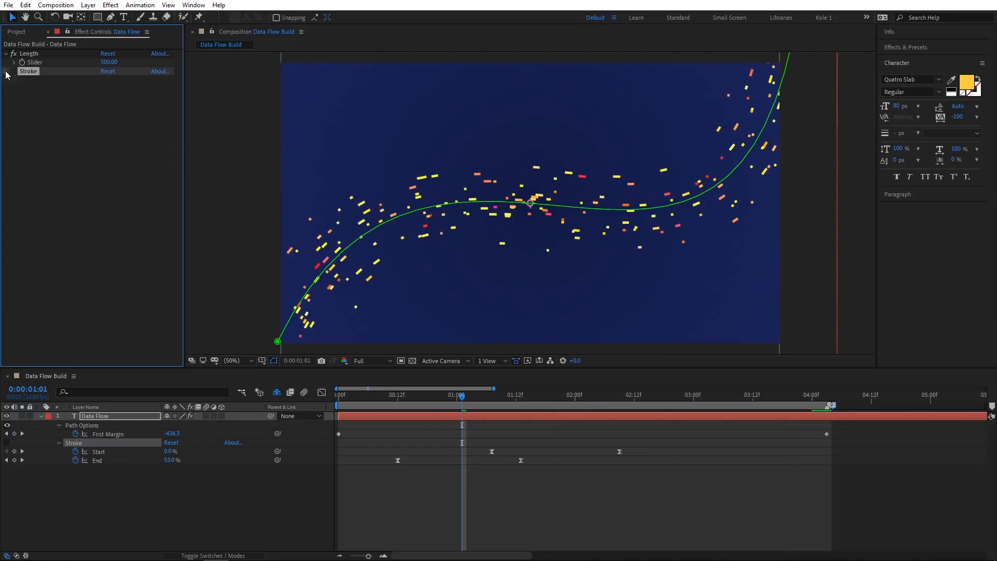
left_click(62, 212)
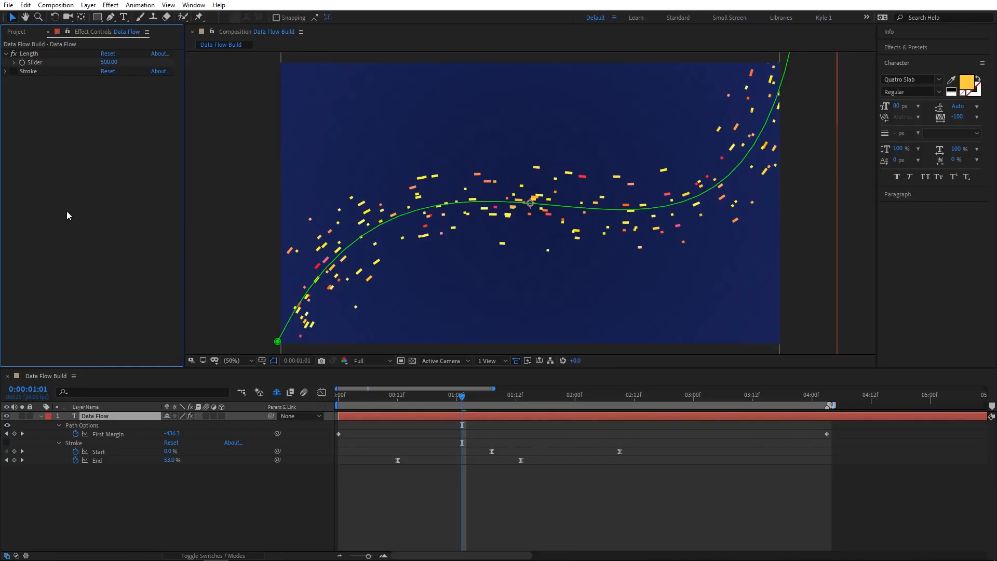
key("space")
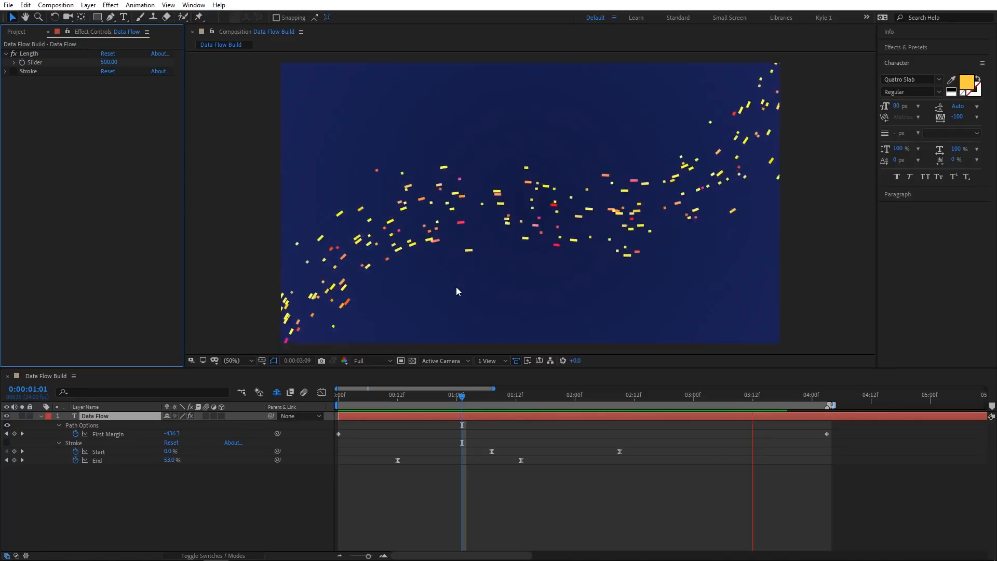
- Apply the Roughen Edges effect to the Data Flow layer with its default settings and preview the rounded dashes
key("space")
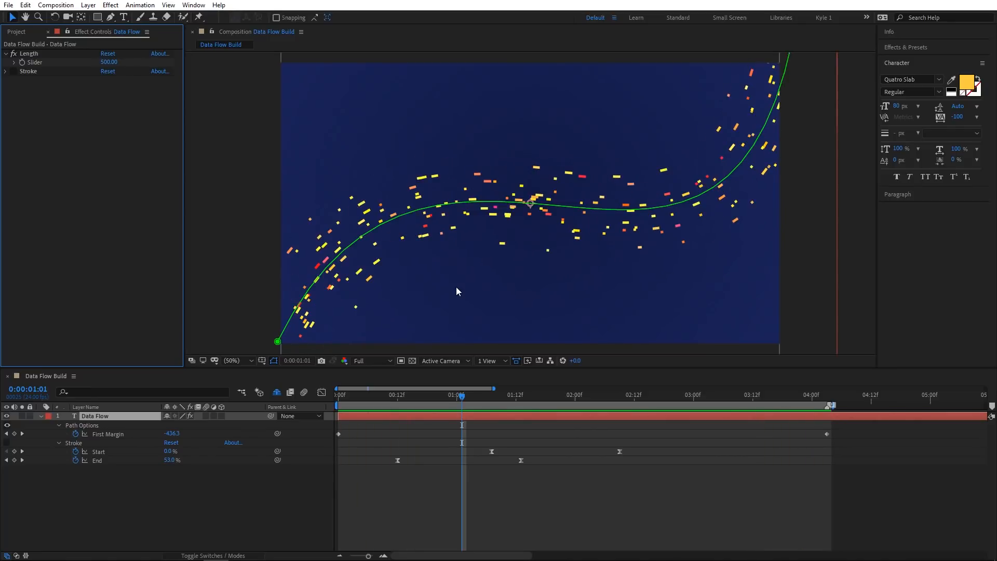
right_click(131, 418)
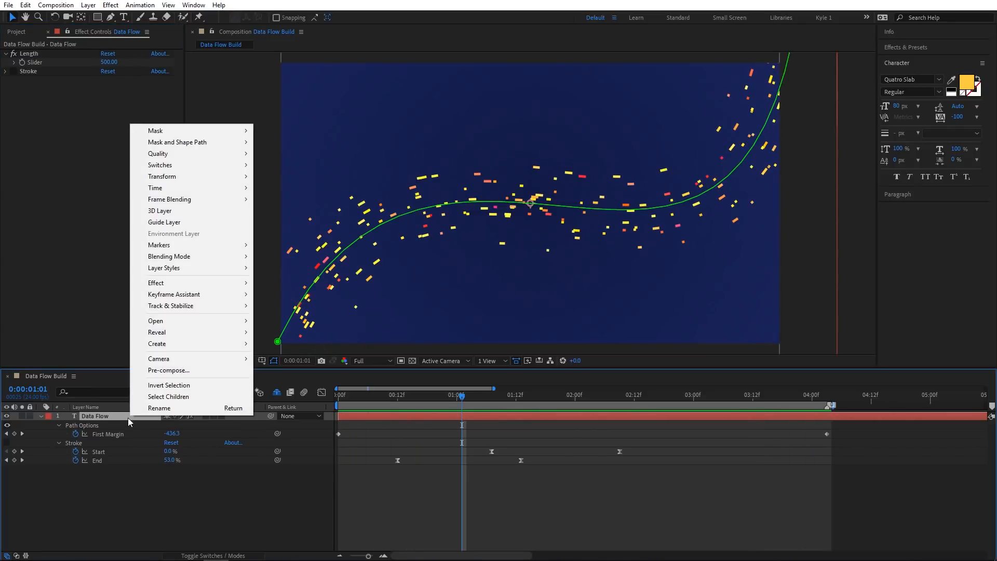
mouse_move(216, 282)
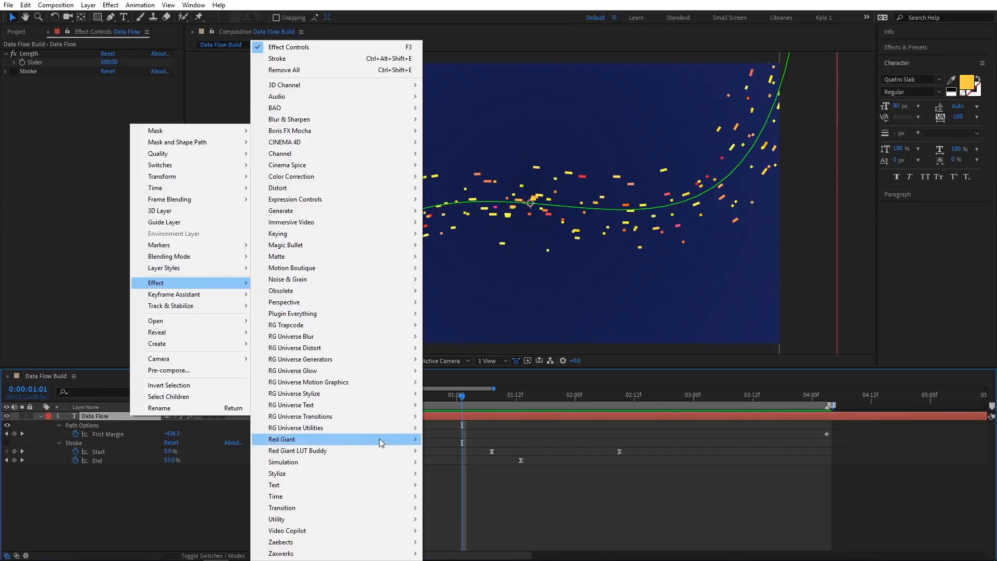
mouse_move(369, 473)
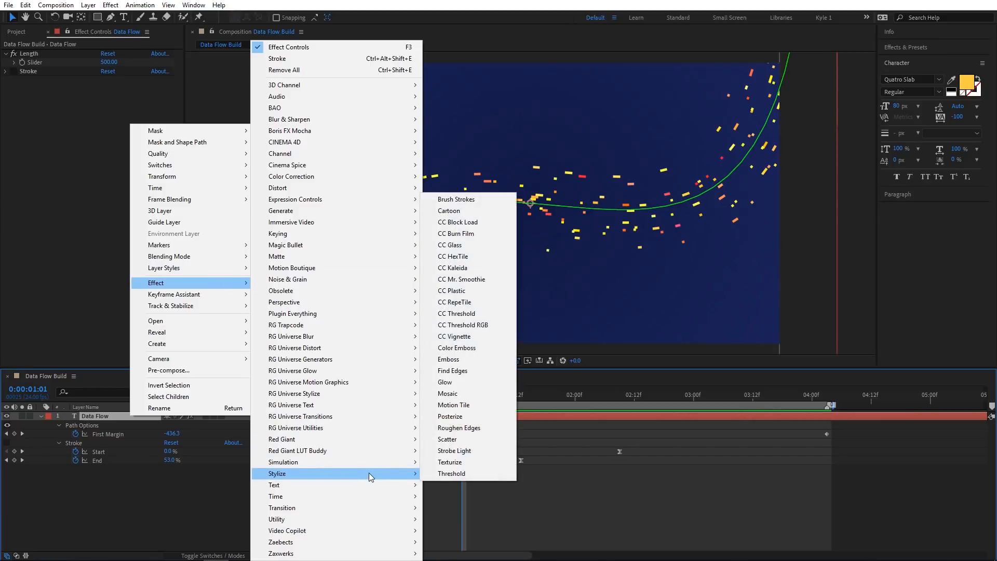
left_click(500, 427)
key("slash")
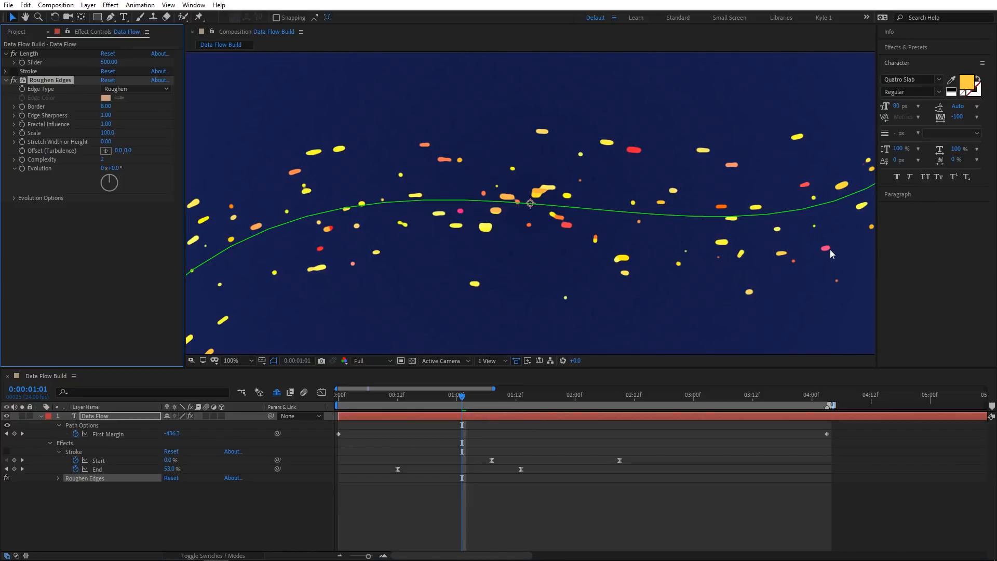
key("space")
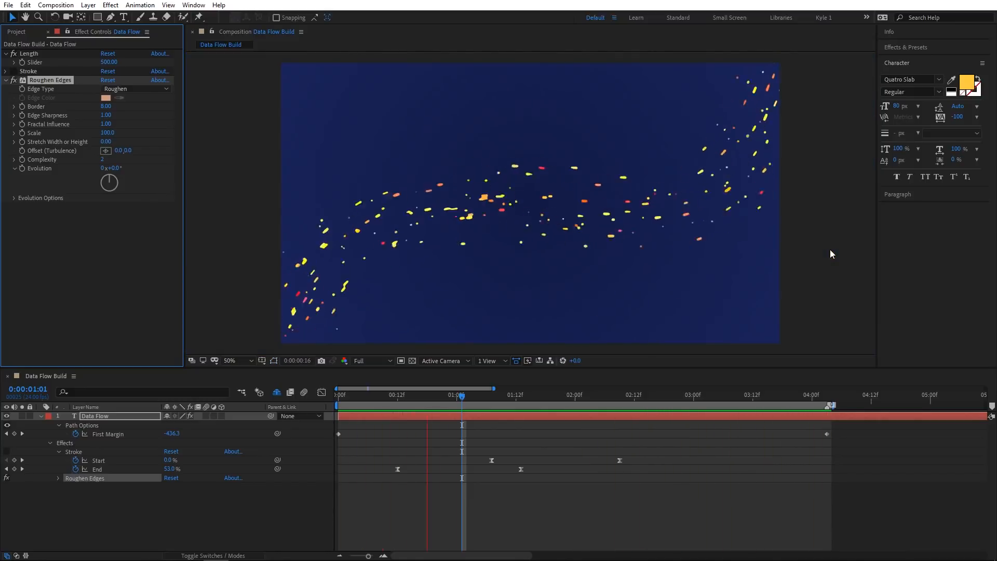
key("space")
- Reshape the Data Flow layer's mask path into an arch ending just below the frame's lower-right corner, and preview the animation
key("comma")
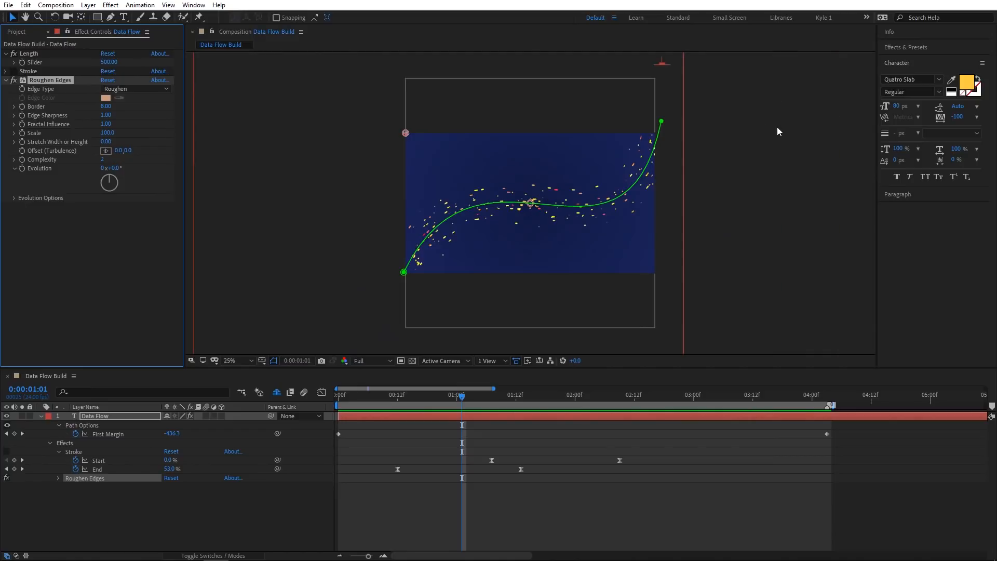
left_click_drag(661, 121, 646, 251)
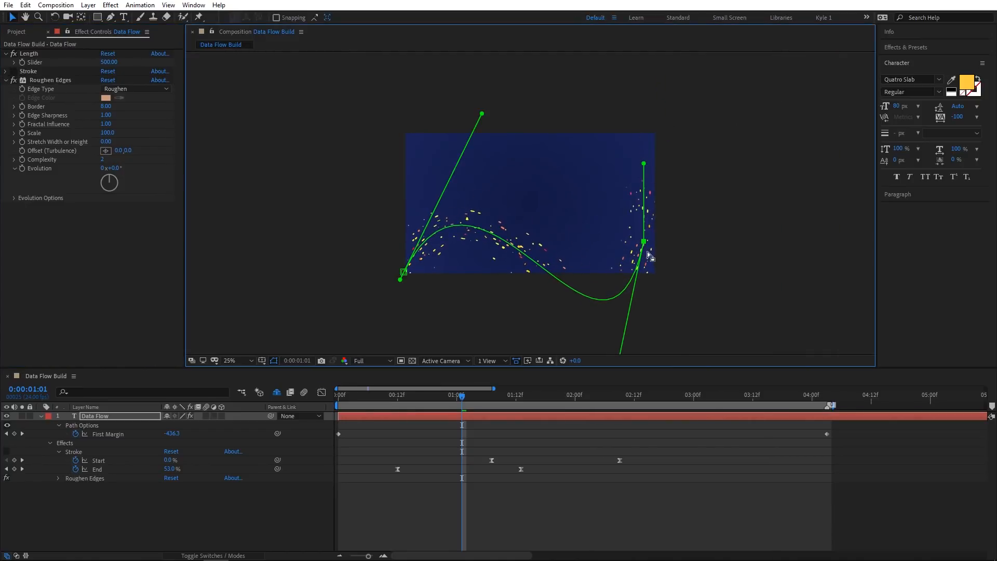
key("comma")
left_click_drag(571, 317, 565, 178)
left_click_drag(587, 229, 590, 243)
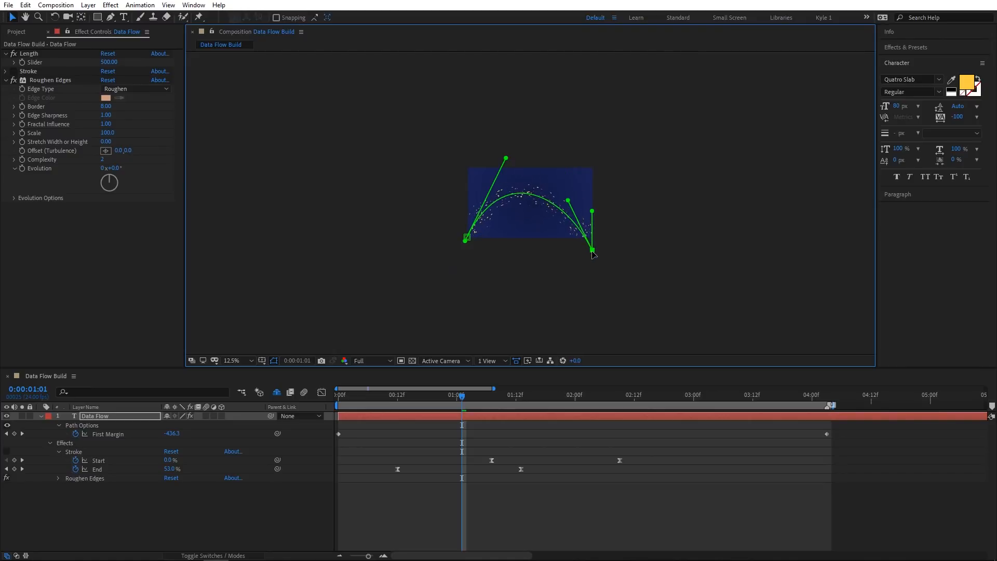
key("shift+slash")
key("space")
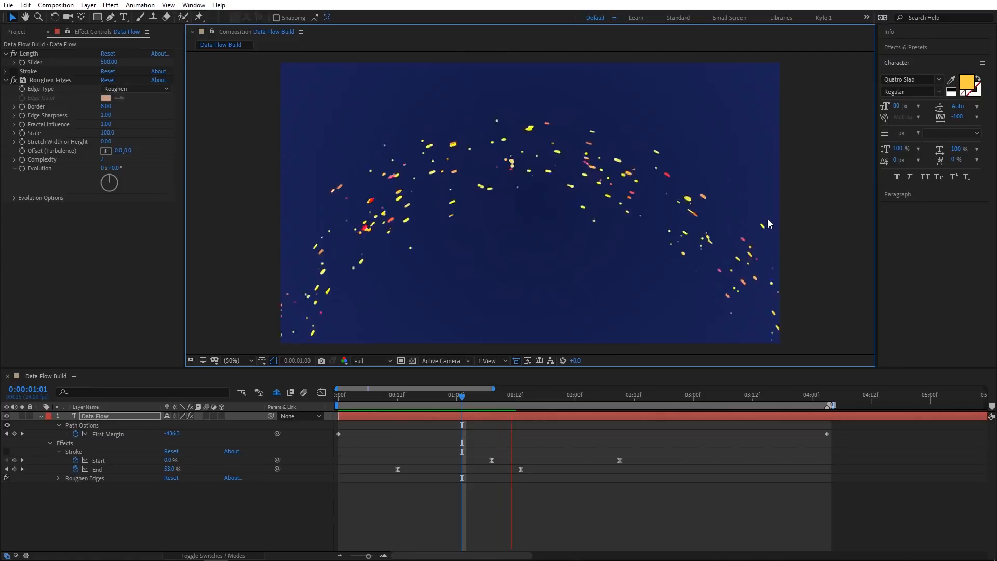